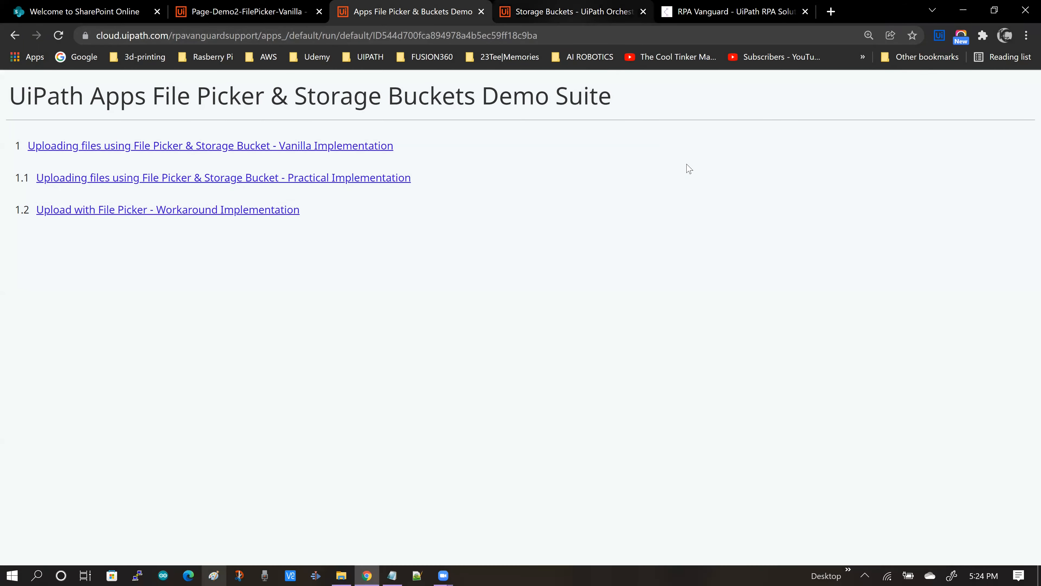
Step: Review the storage buckets available in Orchestrator's Shared folder
{"action": "left_click", "coordinate": [569, 15]}
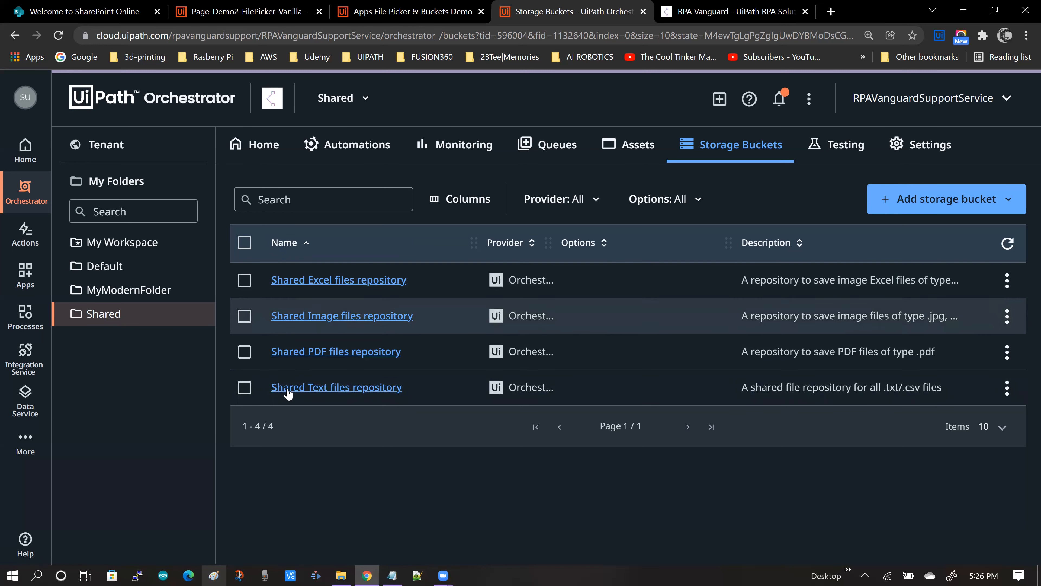
{"action": "left_click", "coordinate": [395, 15]}
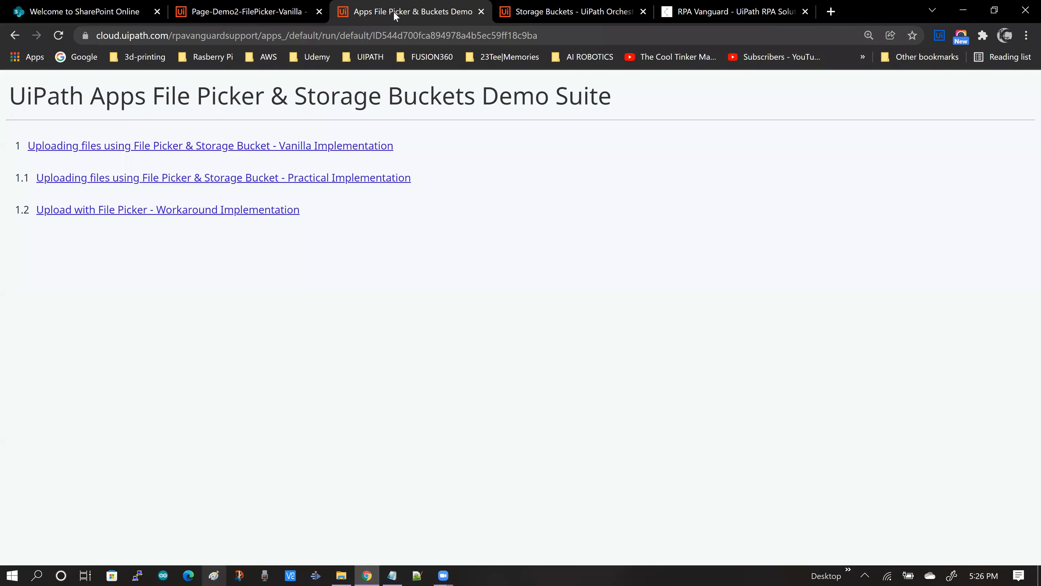
Step: In App Studio, examine the Excel, PDF and Text repositories offered by the storage bucket selection dialog without adding any
{"action": "left_click", "coordinate": [248, 12]}
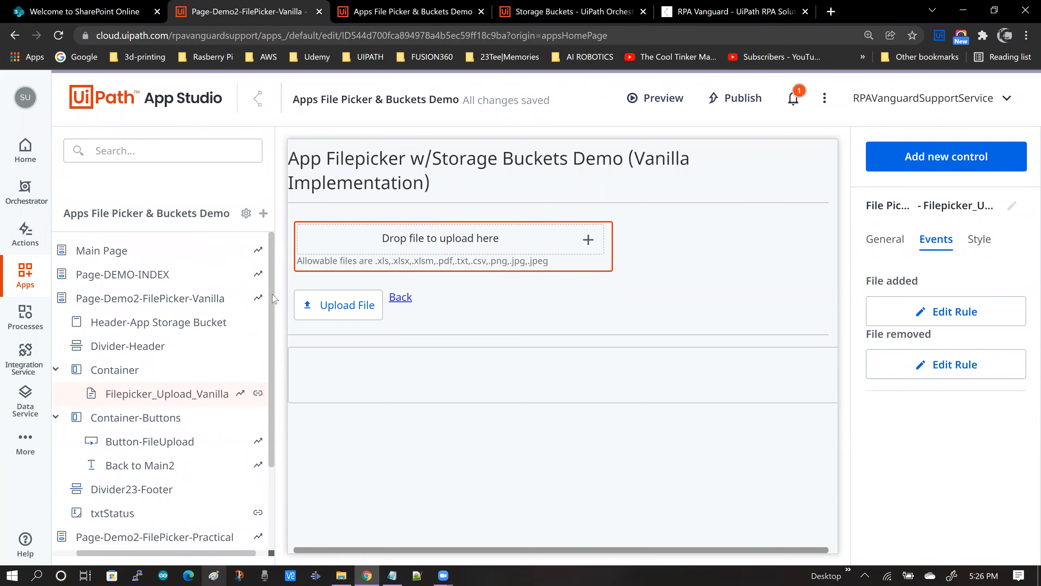
{"action": "scroll", "coordinate": [277, 374], "scroll_direction": "down", "scroll_amount": 1}
{"action": "scroll", "coordinate": [277, 373], "scroll_direction": "down", "scroll_amount": 3}
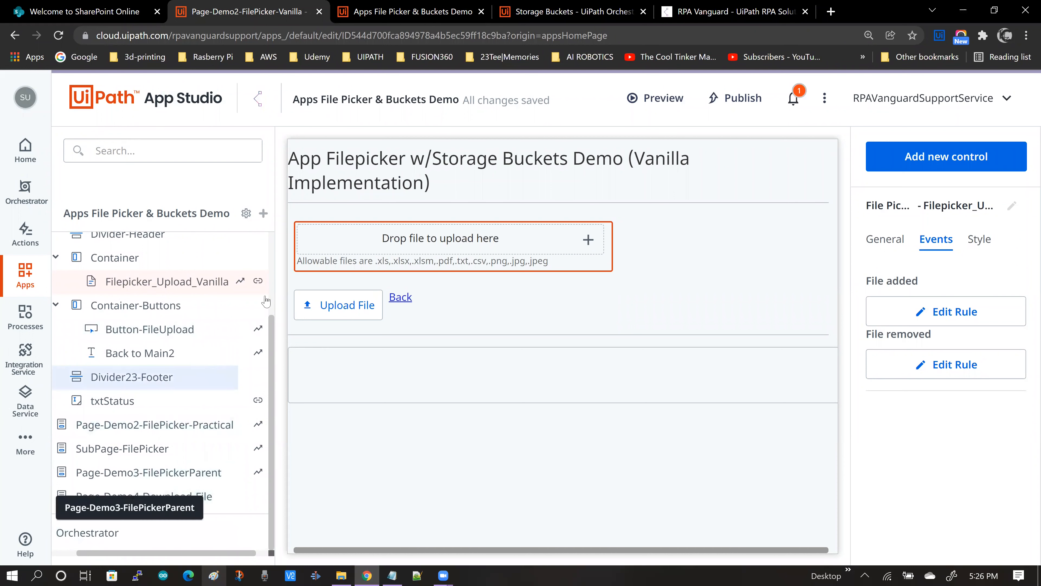
{"action": "left_click", "coordinate": [264, 214]}
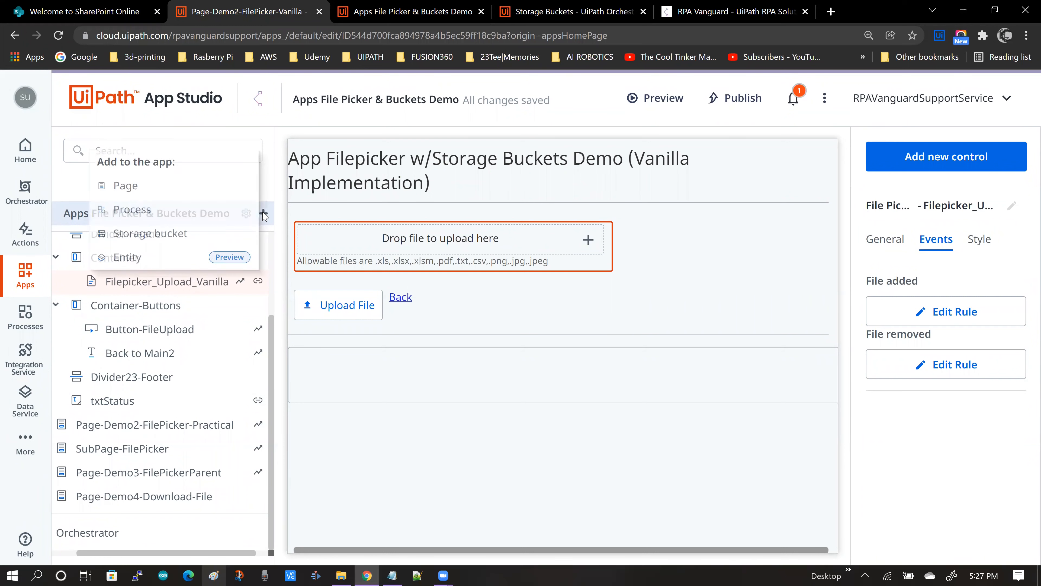
{"action": "left_click", "coordinate": [139, 241]}
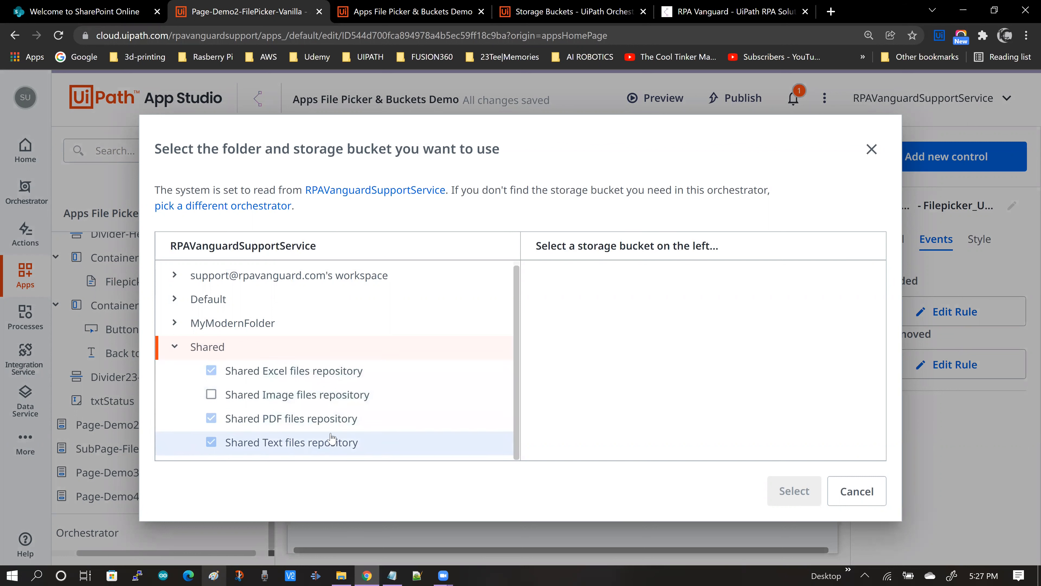
{"action": "left_click", "coordinate": [306, 372]}
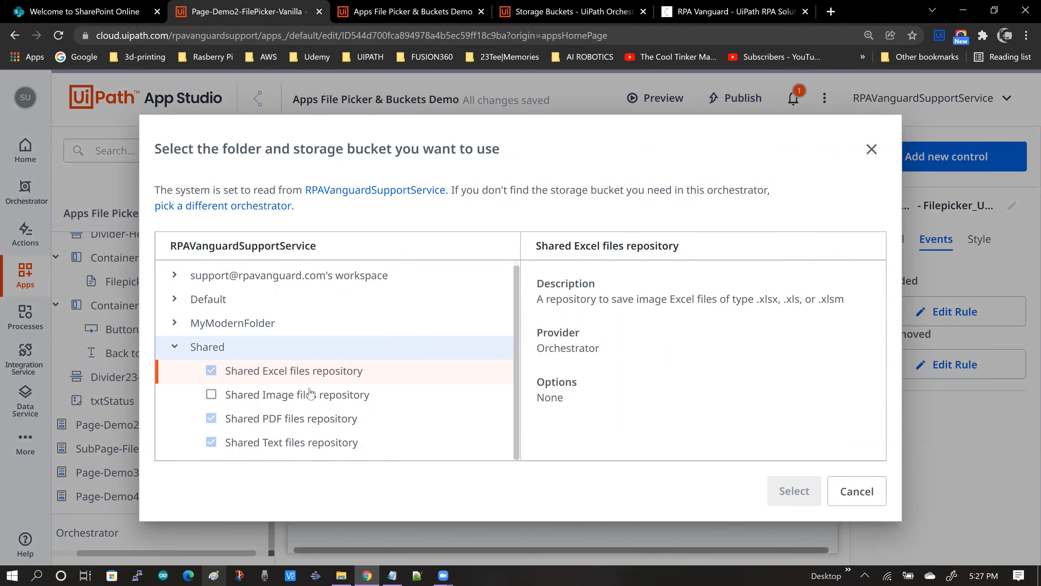
{"action": "left_click", "coordinate": [257, 423]}
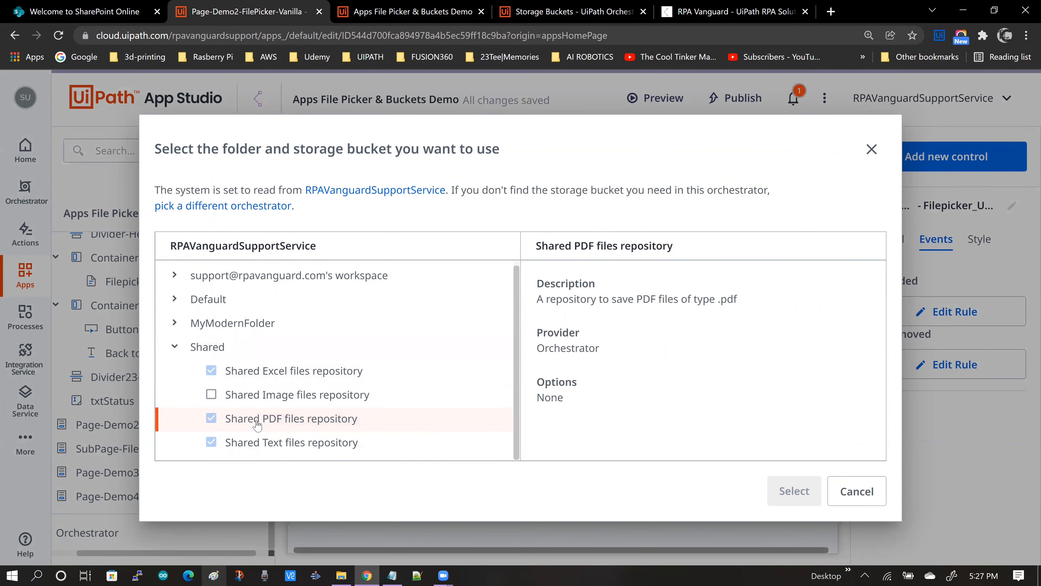
{"action": "left_click", "coordinate": [304, 445]}
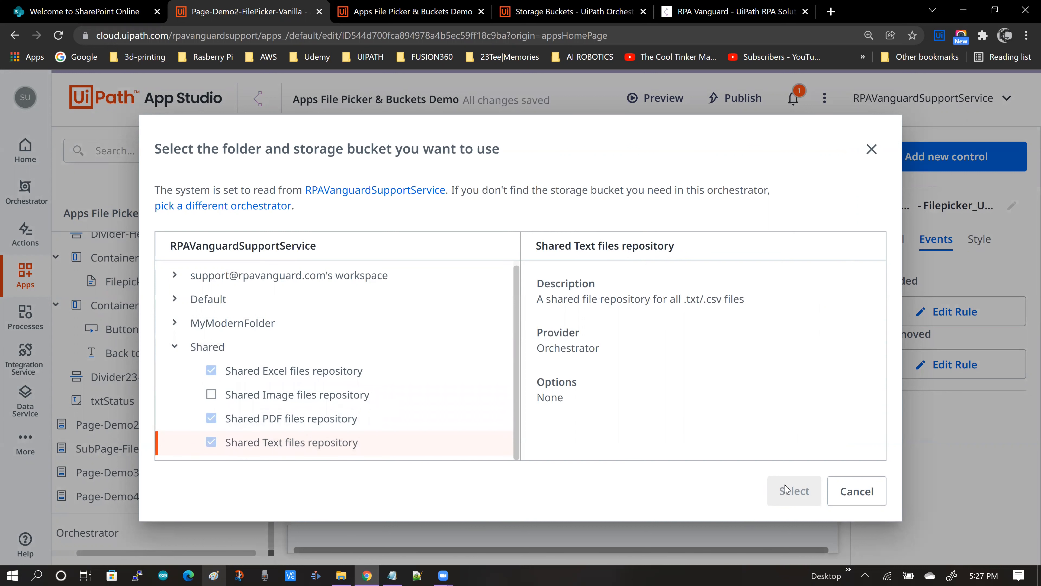
{"action": "left_click", "coordinate": [860, 489]}
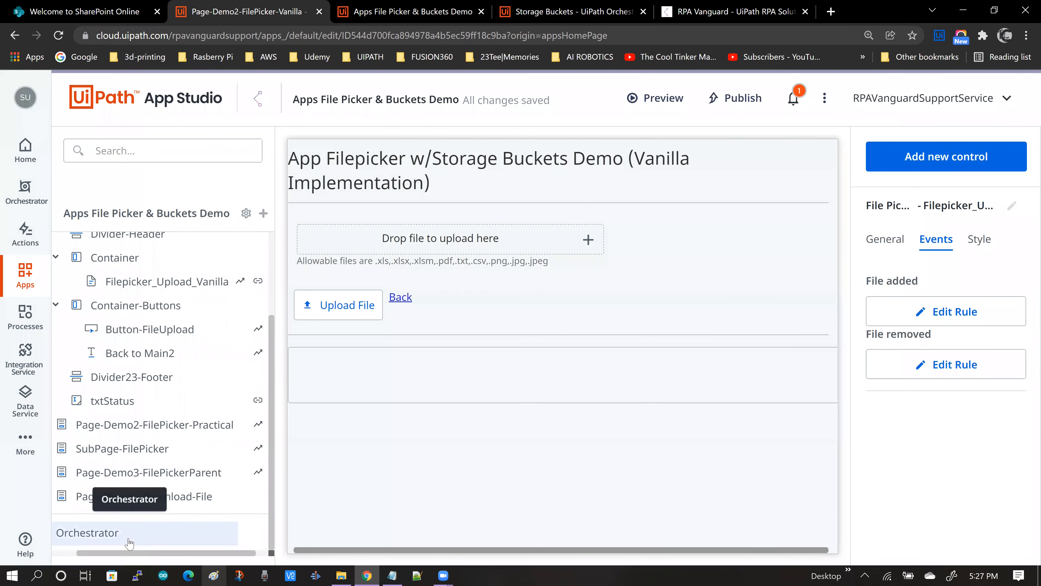
{"action": "left_click", "coordinate": [92, 542]}
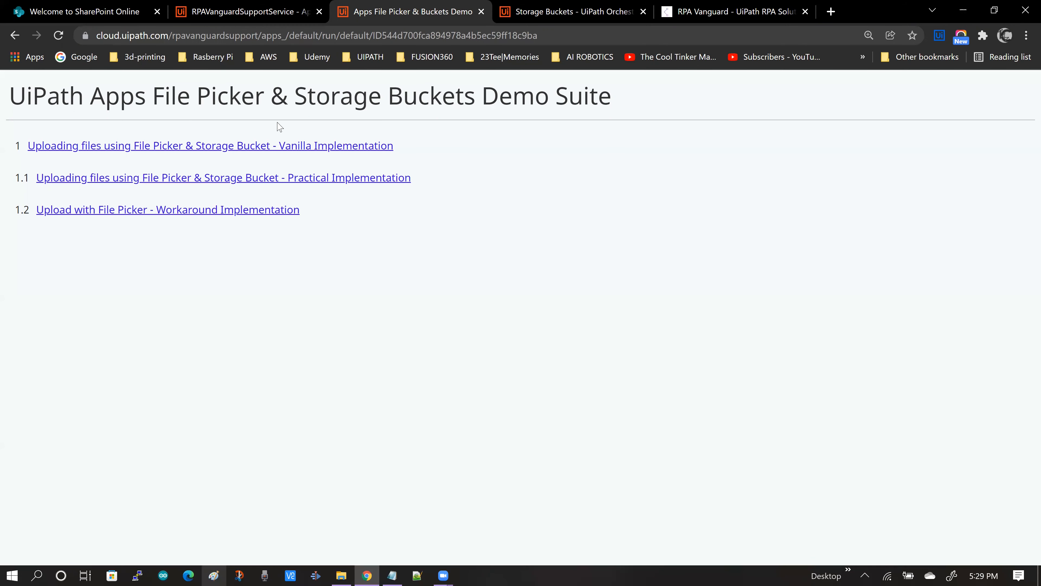
Step: In the running demo app, open the Vanilla Implementation upload page and review its allowable file types
{"action": "left_click", "coordinate": [314, 148]}
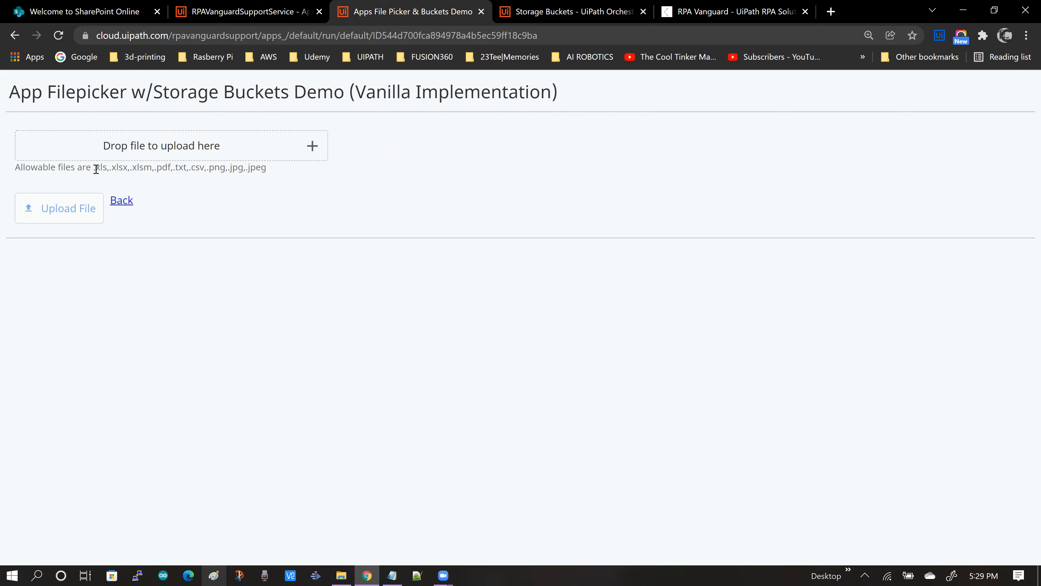
{"action": "left_click_drag", "start_coordinate": [17, 171], "coordinate": [268, 171]}
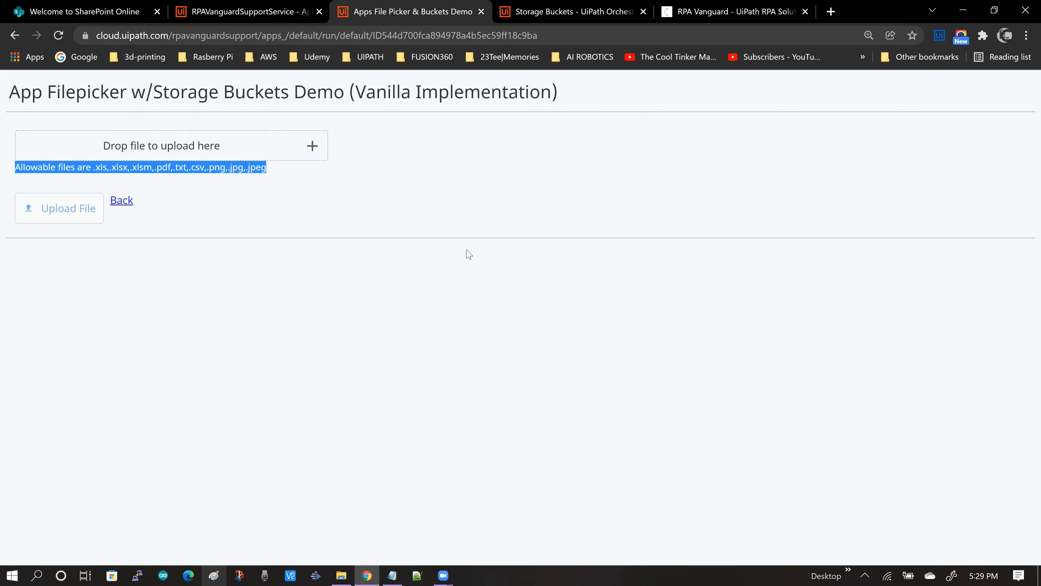
{"action": "left_click", "coordinate": [468, 317]}
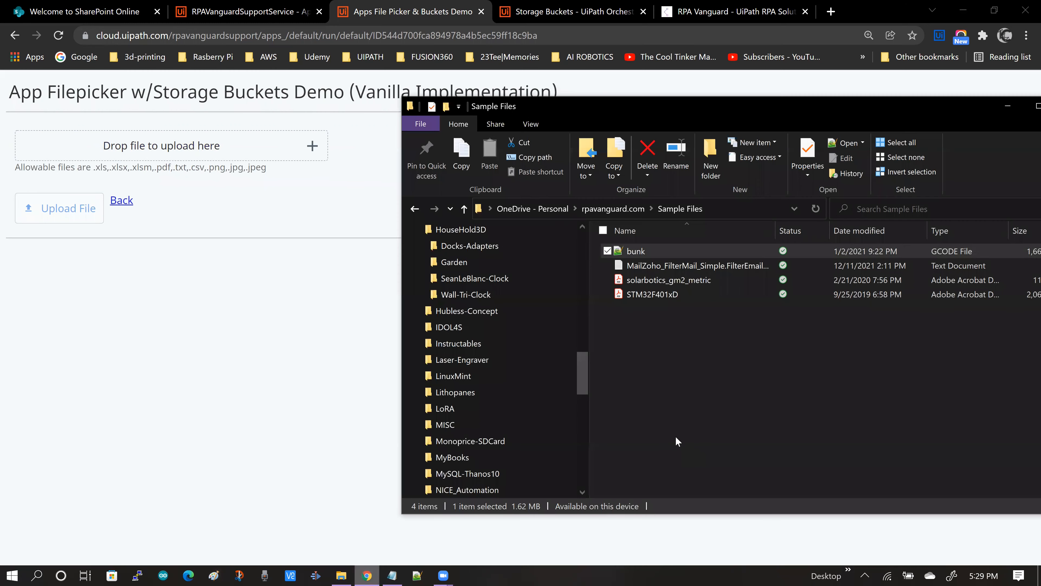
Step: Add solarbotics_gm2_metric.pdf from the Sample Files folder to the file picker and upload it
{"action": "left_click", "coordinate": [675, 436]}
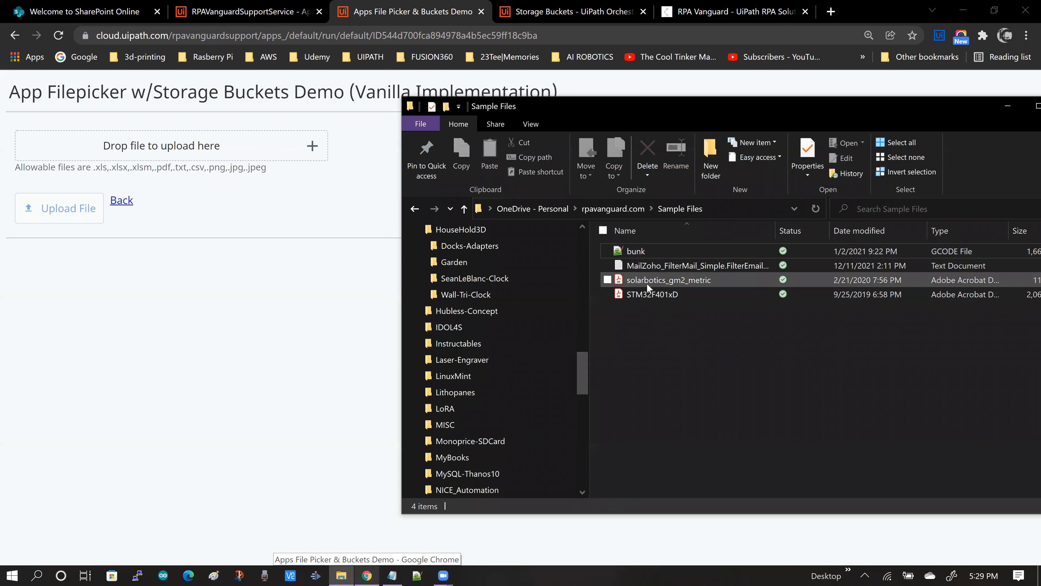
{"action": "left_click_drag", "start_coordinate": [647, 282], "coordinate": [82, 154]}
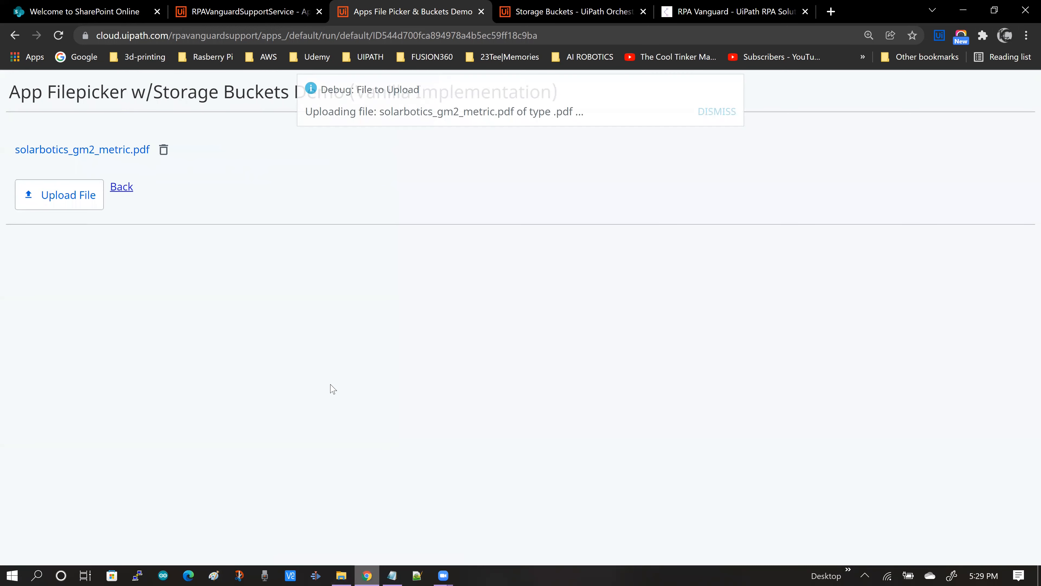
{"action": "left_click", "coordinate": [70, 204]}
Step: Read the upload status message, checking the file name and target repository
{"action": "left_click_drag", "start_coordinate": [26, 265], "coordinate": [509, 265]}
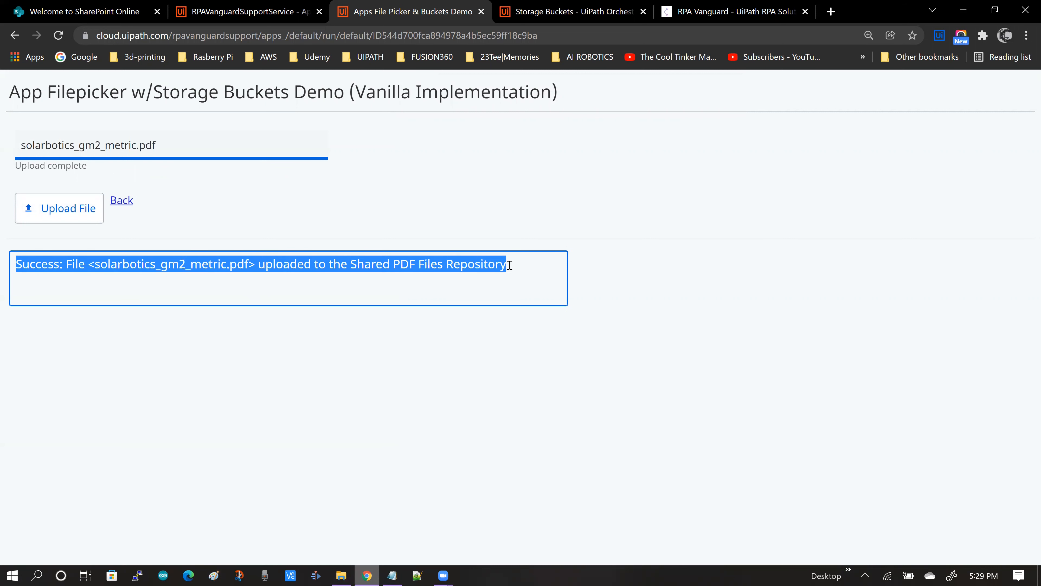
{"action": "left_click", "coordinate": [292, 286]}
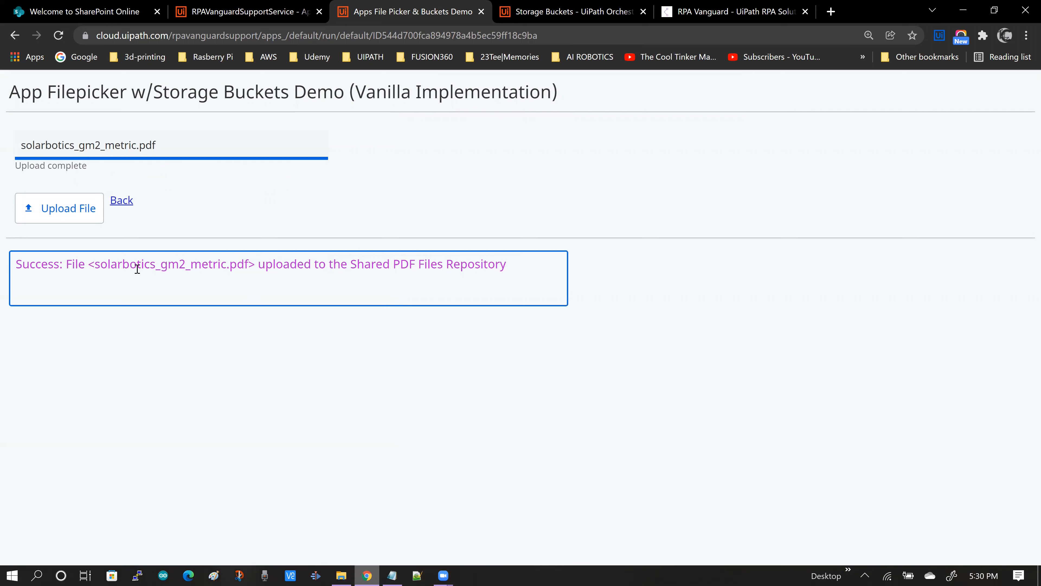
{"action": "left_click_drag", "start_coordinate": [96, 265], "coordinate": [244, 265]}
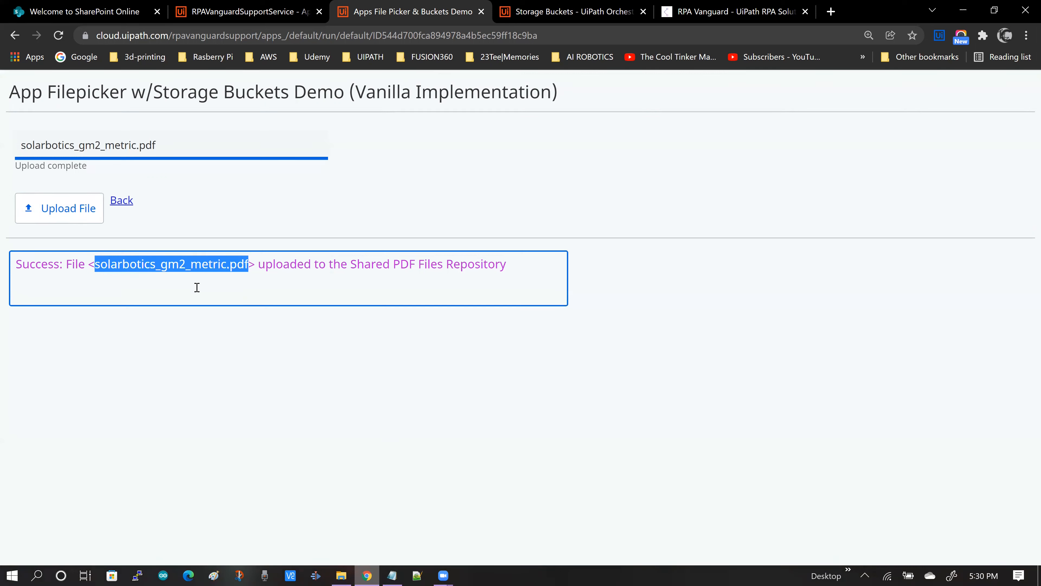
Step: Browse the Shared PDF files repository in Orchestrator and locate solarbotics_gm2_metric.pdf
{"action": "left_click", "coordinate": [597, 15]}
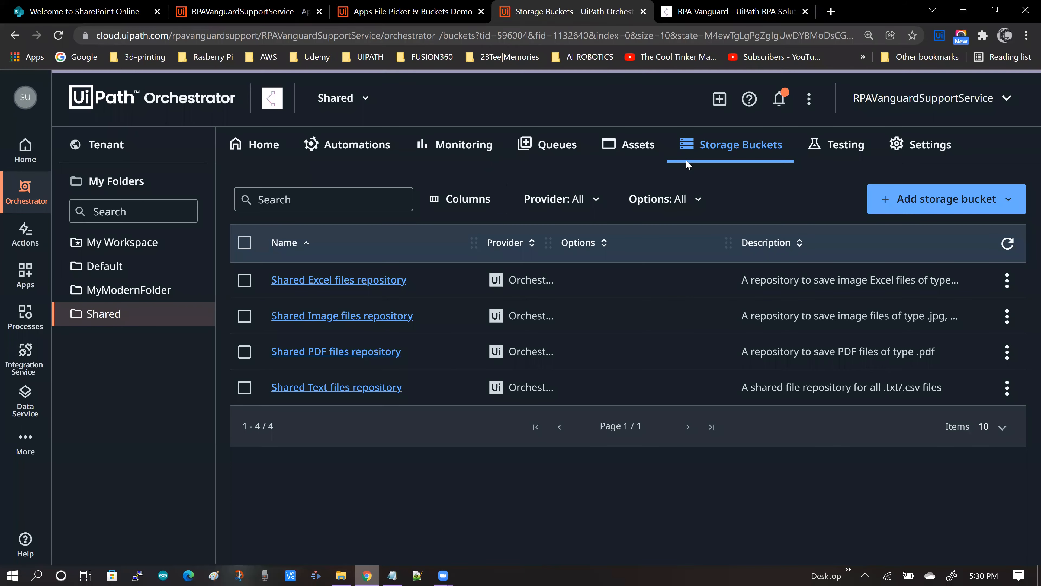
{"action": "left_click", "coordinate": [368, 352]}
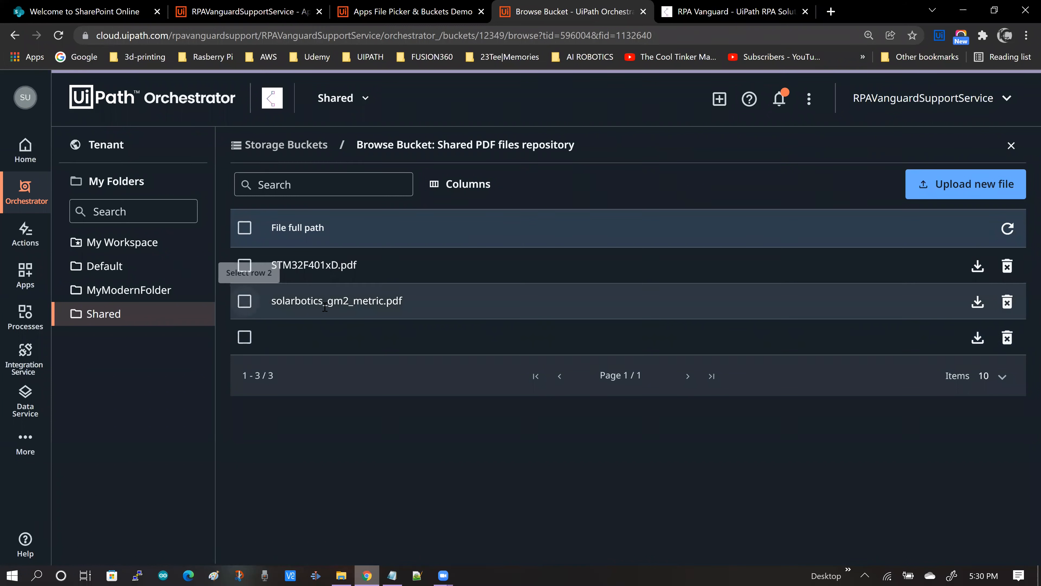
{"action": "left_click_drag", "start_coordinate": [272, 304], "coordinate": [402, 304]}
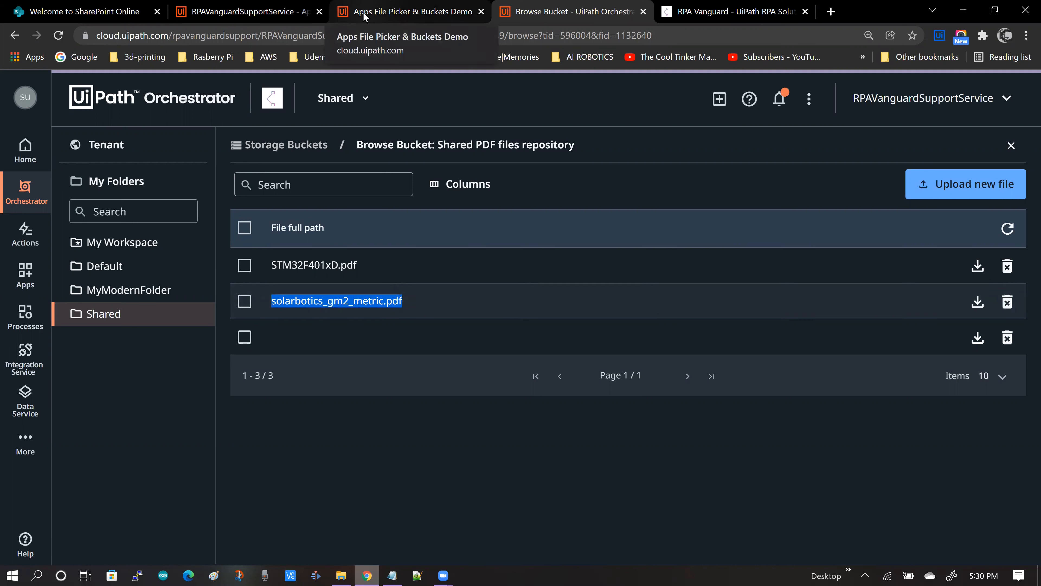
Step: Reopen the demo app's Vanilla Implementation page and upload MailZoho_FilterMail_Simple.FilterEmail_Simple.trace.txt from the Sample Files folder
{"action": "left_click", "coordinate": [390, 14]}
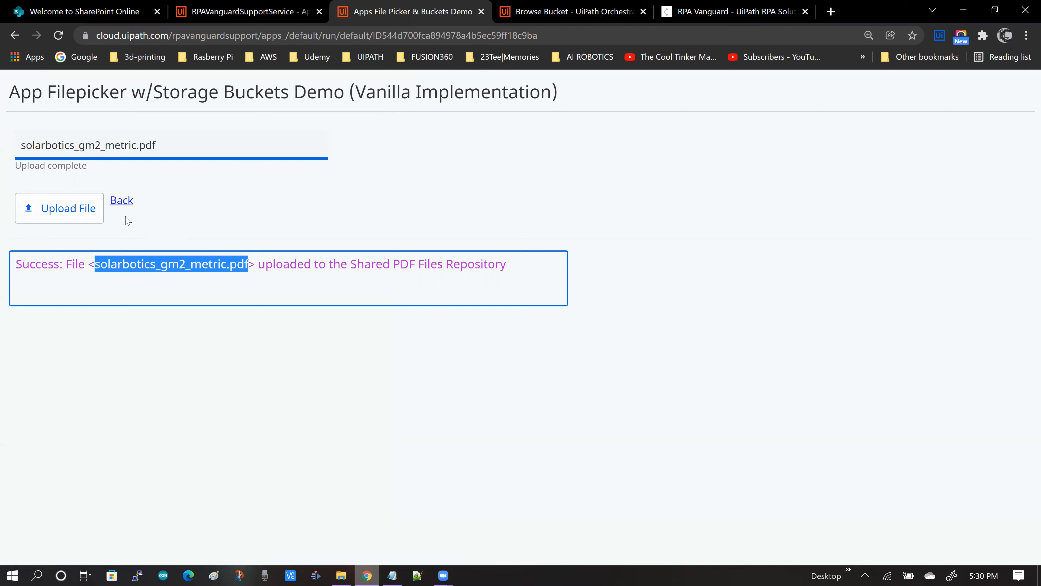
{"action": "left_click", "coordinate": [125, 203]}
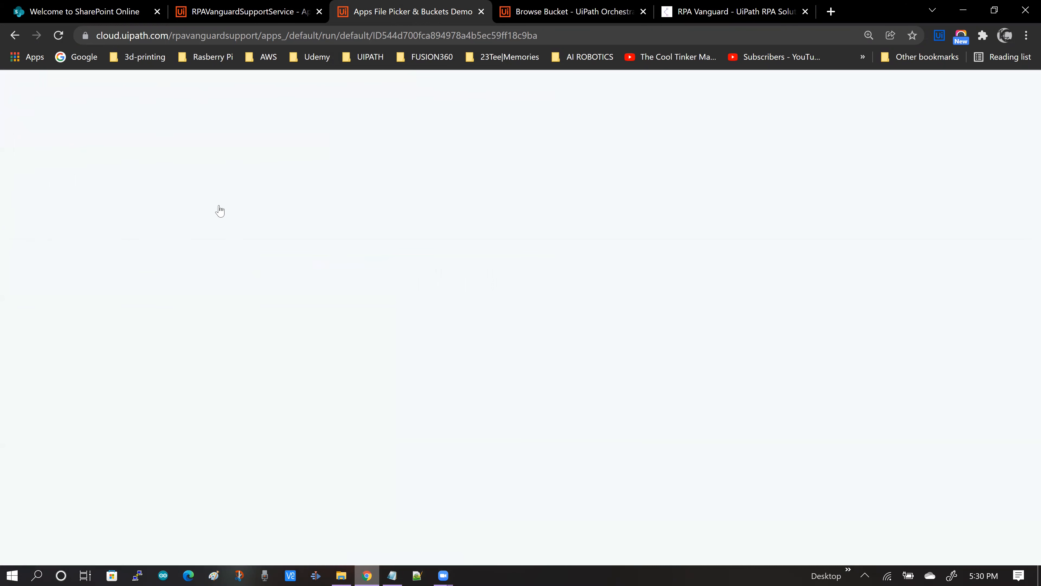
{"action": "left_click", "coordinate": [172, 153]}
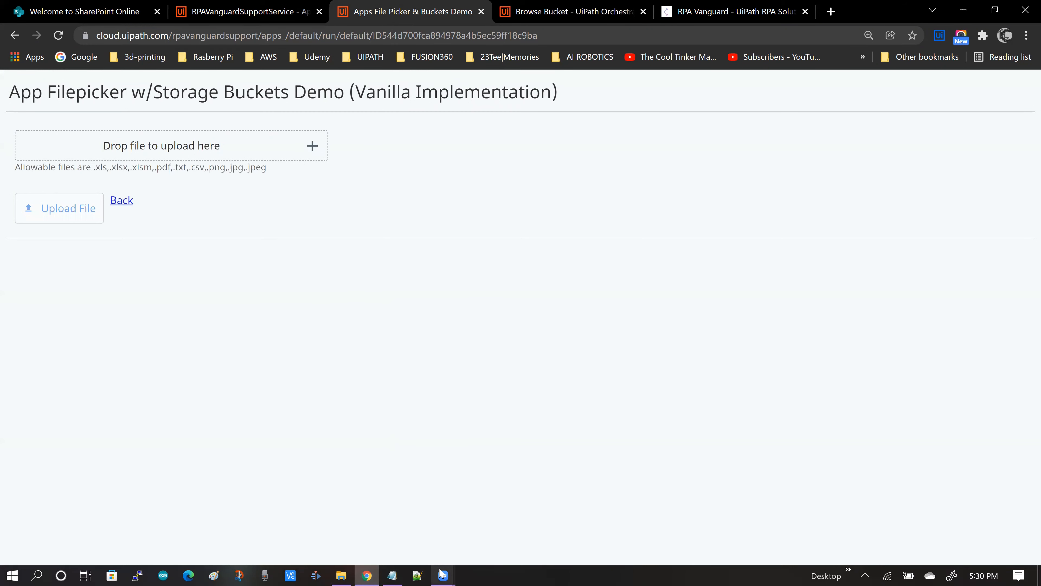
{"action": "left_click", "coordinate": [341, 575]}
{"action": "left_click_drag", "start_coordinate": [658, 265], "coordinate": [148, 149]}
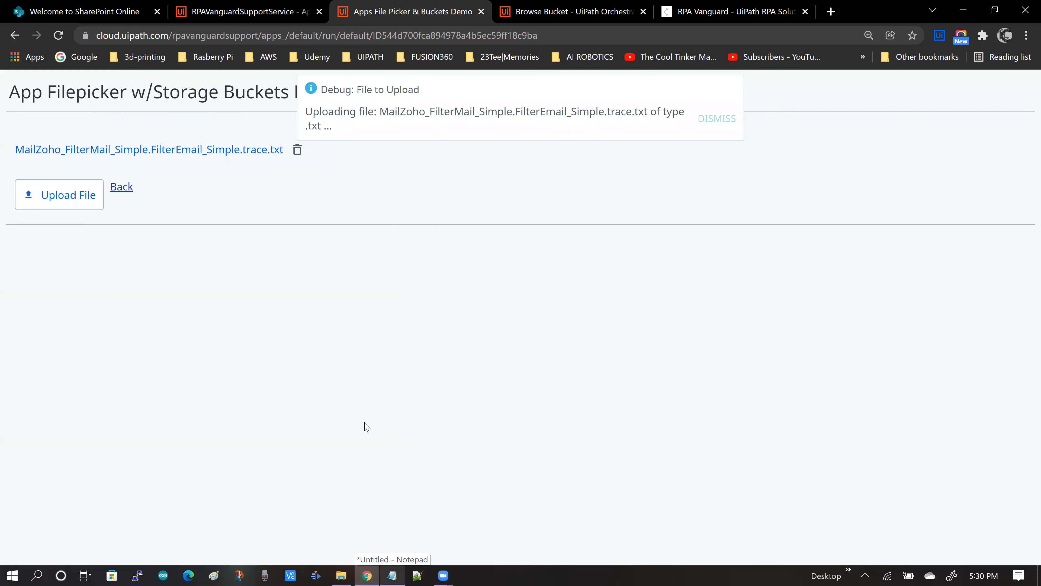
{"action": "left_click", "coordinate": [68, 202]}
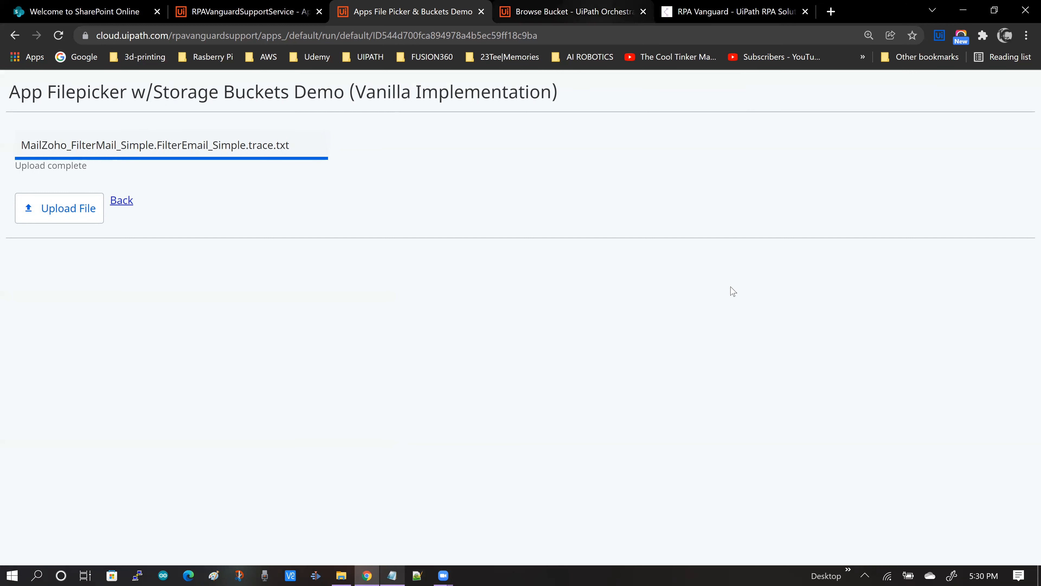
Step: Browse the Shared Text files repository in Orchestrator to check for the uploaded trace text file
{"action": "key", "text": "ctrl+Tab"}
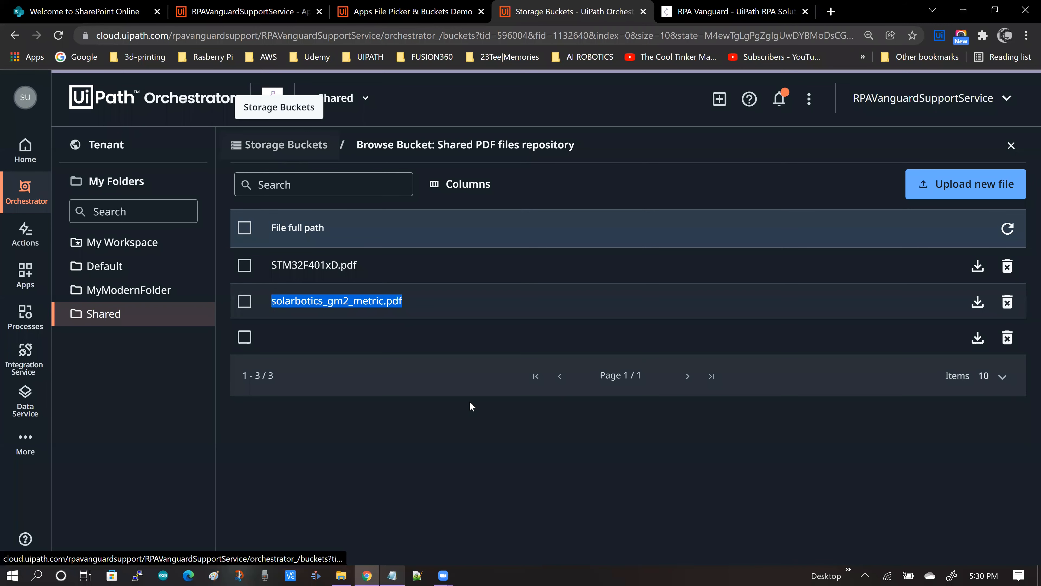
{"action": "left_click", "coordinate": [337, 392]}
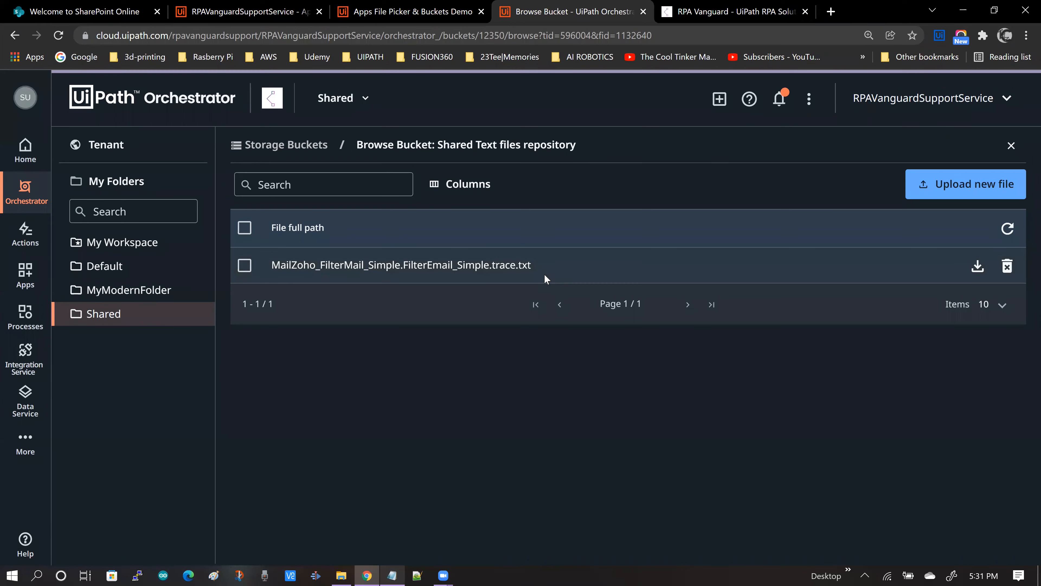
{"action": "key", "text": "ctrl+shift+Tab"}
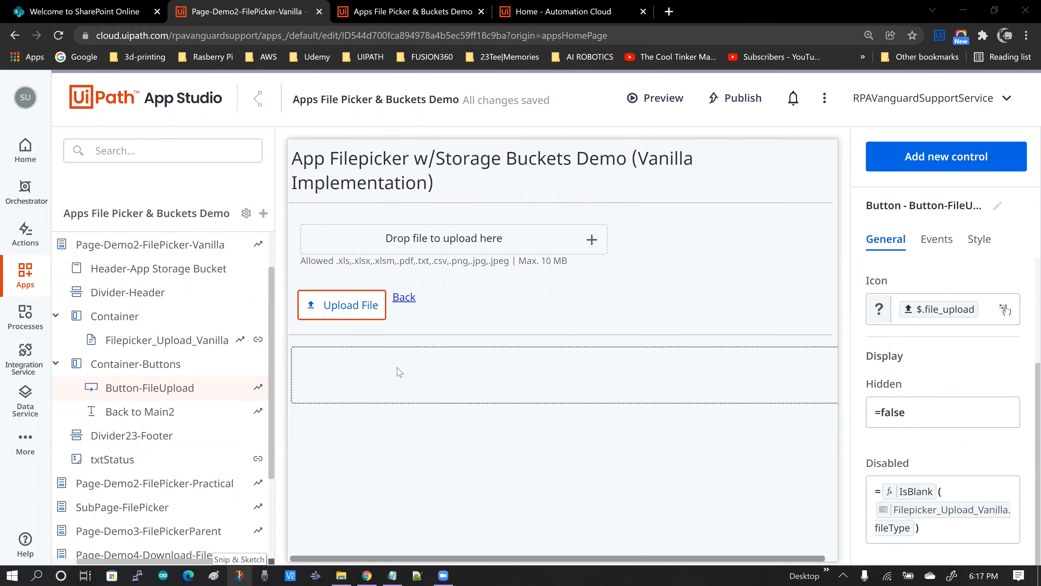
Step: In App Studio, inspect the Container around the upload area and find the File Picker among the available input controls
{"action": "left_click_drag", "start_coordinate": [105, 317], "coordinate": [81, 251]}
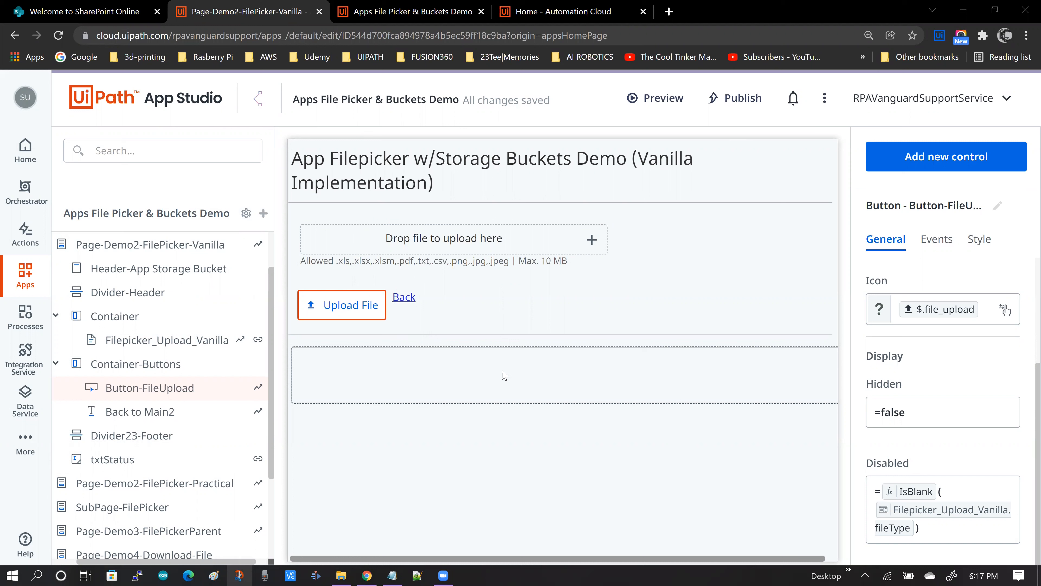
{"action": "left_click", "coordinate": [393, 238]}
{"action": "left_click", "coordinate": [796, 214]}
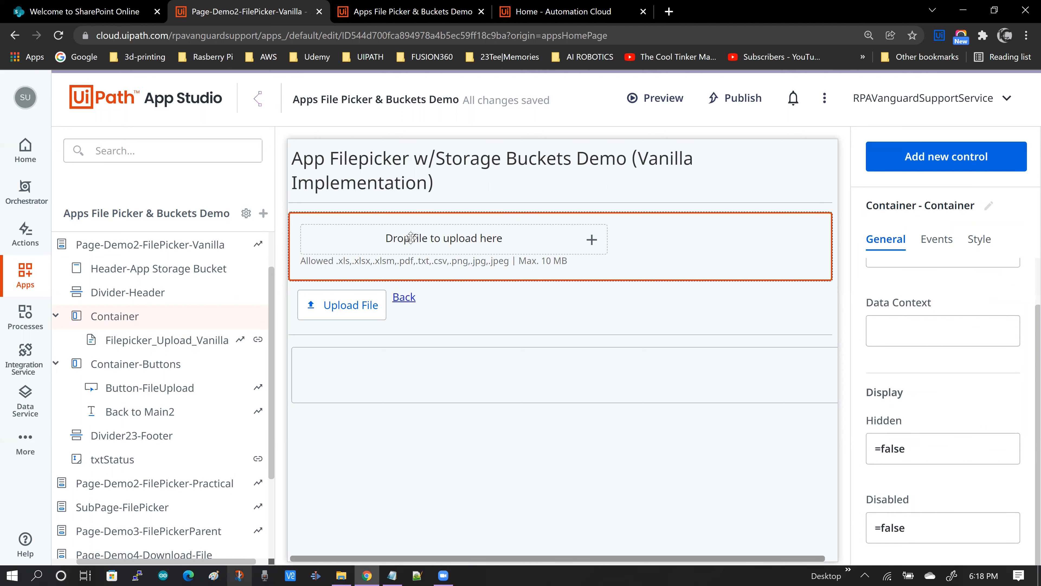
{"action": "left_click", "coordinate": [932, 161]}
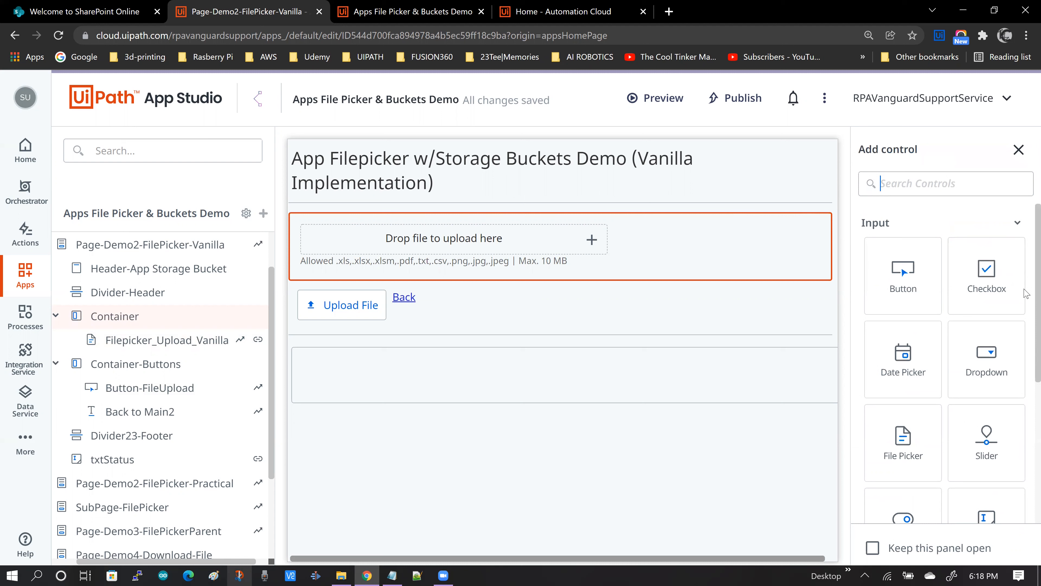
{"action": "scroll", "coordinate": [943, 320], "scroll_direction": "down", "scroll_amount": 3}
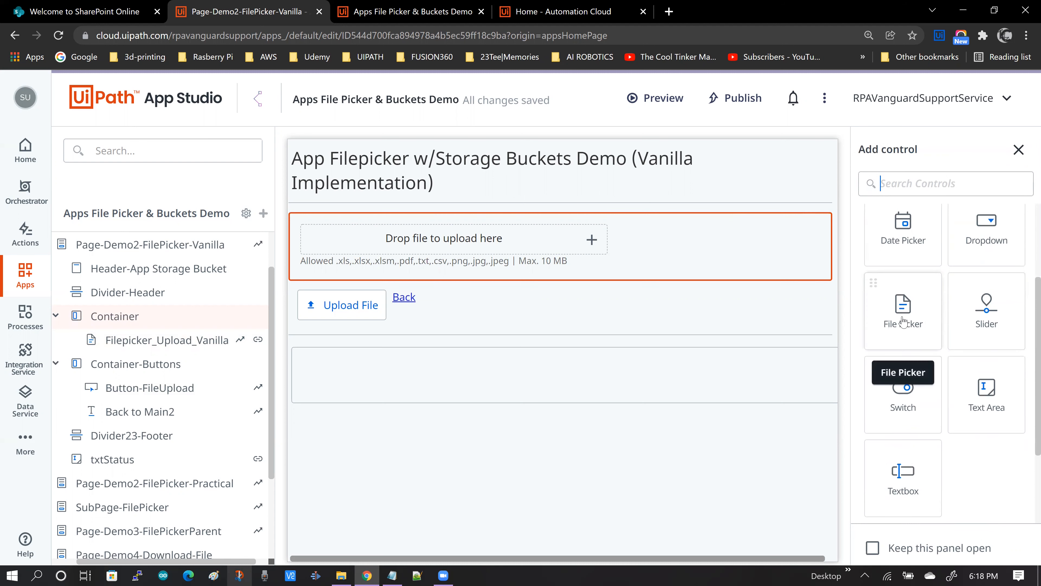
{"action": "left_click_drag", "start_coordinate": [903, 322], "coordinate": [478, 235]}
{"action": "left_click", "coordinate": [1019, 150]}
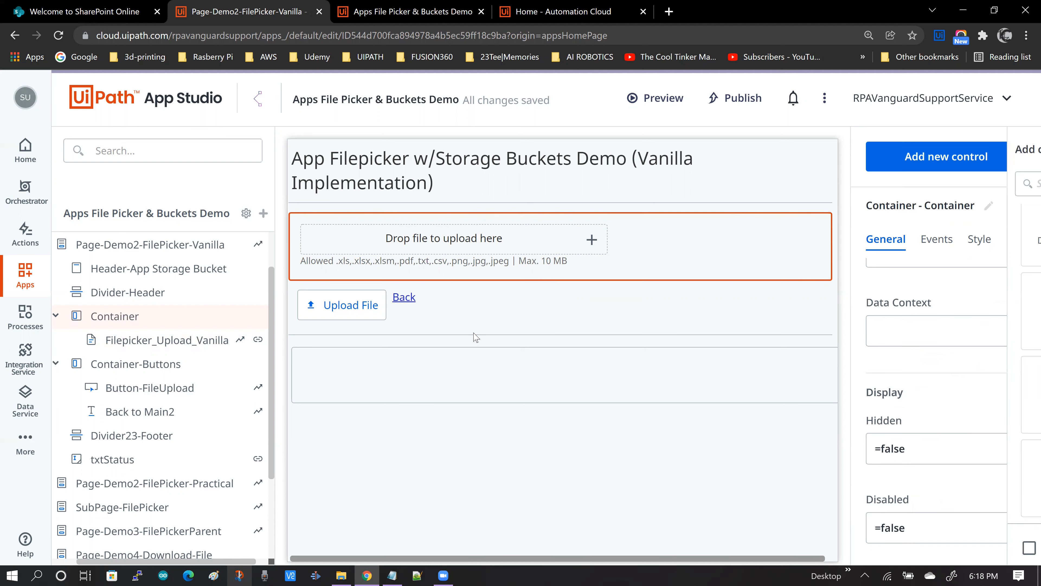
Step: Select the Filepicker_Upload_Vanilla control on the vanilla page and review its value binding and general properties
{"action": "left_click", "coordinate": [369, 248]}
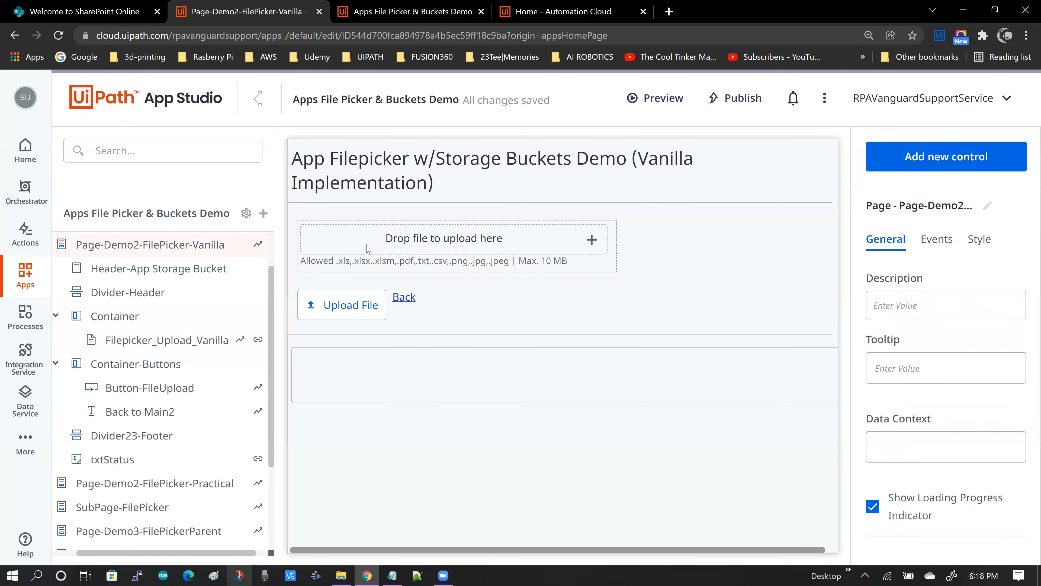
{"action": "left_click", "coordinate": [430, 248]}
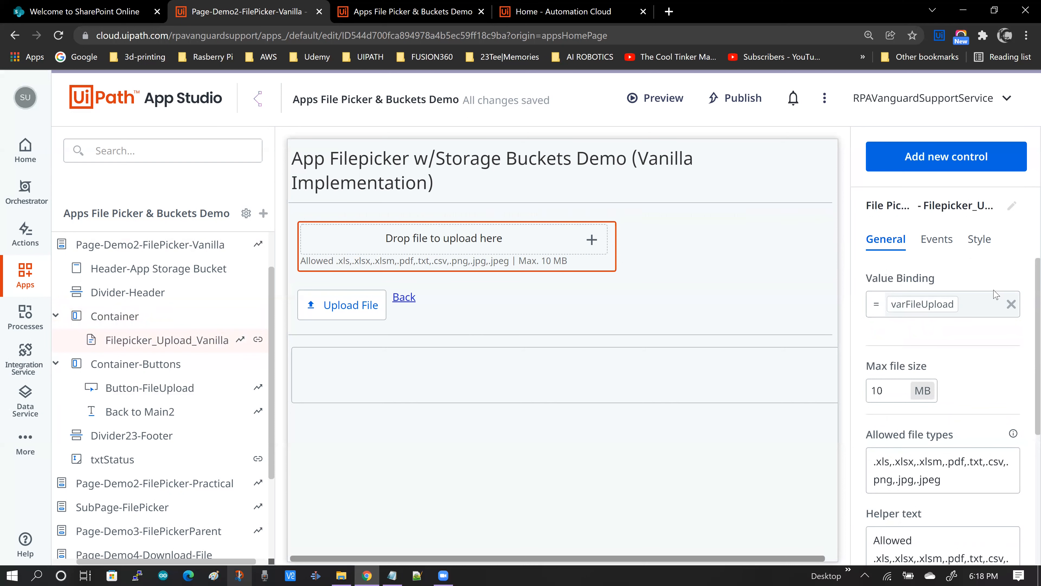
{"action": "scroll", "coordinate": [1026, 316], "scroll_direction": "down", "scroll_amount": 1}
{"action": "scroll", "coordinate": [1026, 287], "scroll_direction": "up", "scroll_amount": 1}
{"action": "scroll", "coordinate": [1026, 289], "scroll_direction": "down", "scroll_amount": 1}
{"action": "scroll", "coordinate": [1021, 292], "scroll_direction": "up", "scroll_amount": 1}
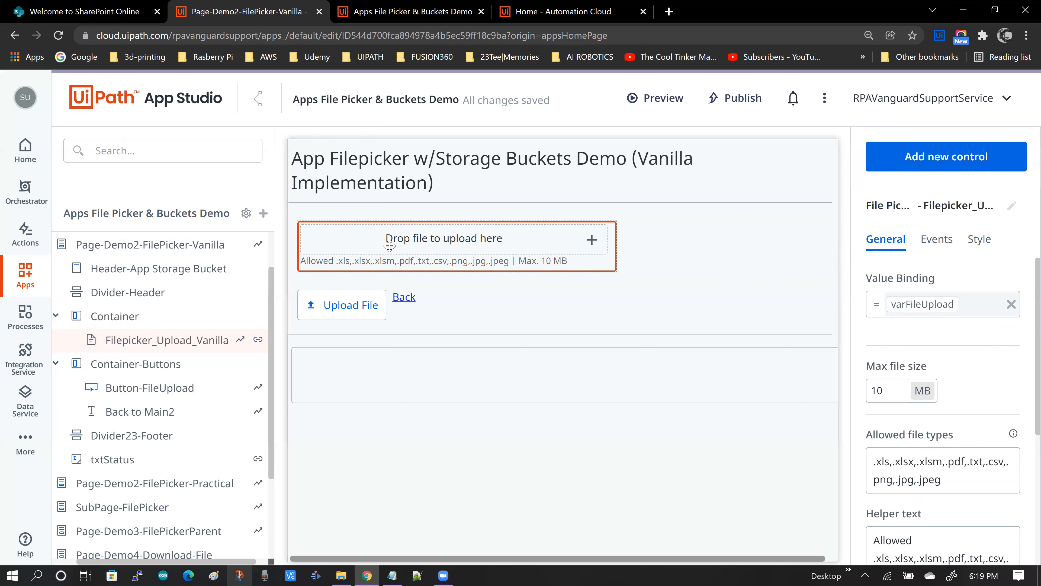
{"action": "scroll", "coordinate": [894, 310], "scroll_direction": "down", "scroll_amount": 2}
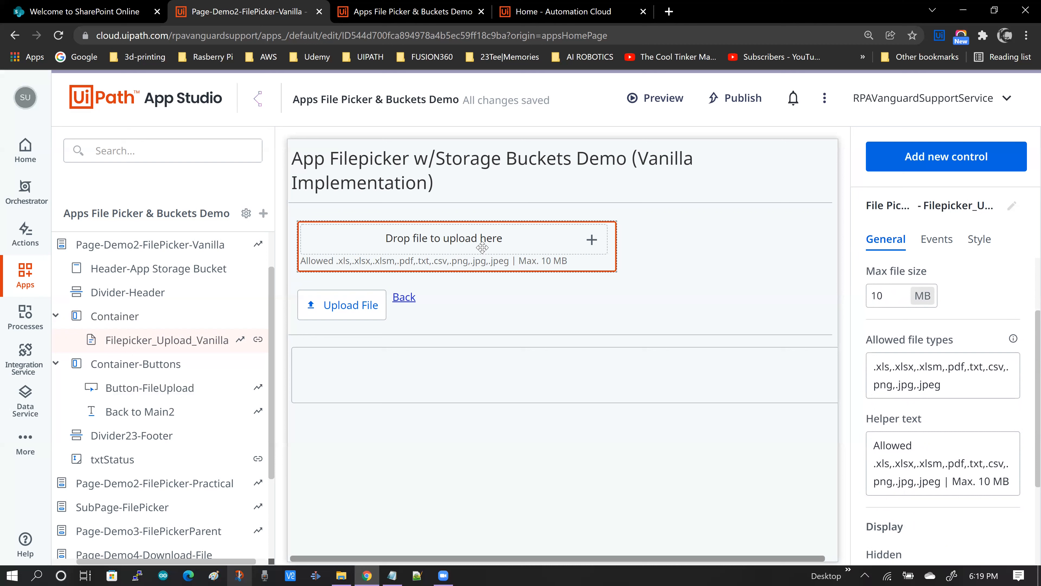
Step: Examine the file picker's maximum file size, allowed file types, helper text and display options
{"action": "left_click", "coordinate": [888, 295]}
{"action": "double_click", "coordinate": [869, 296]}
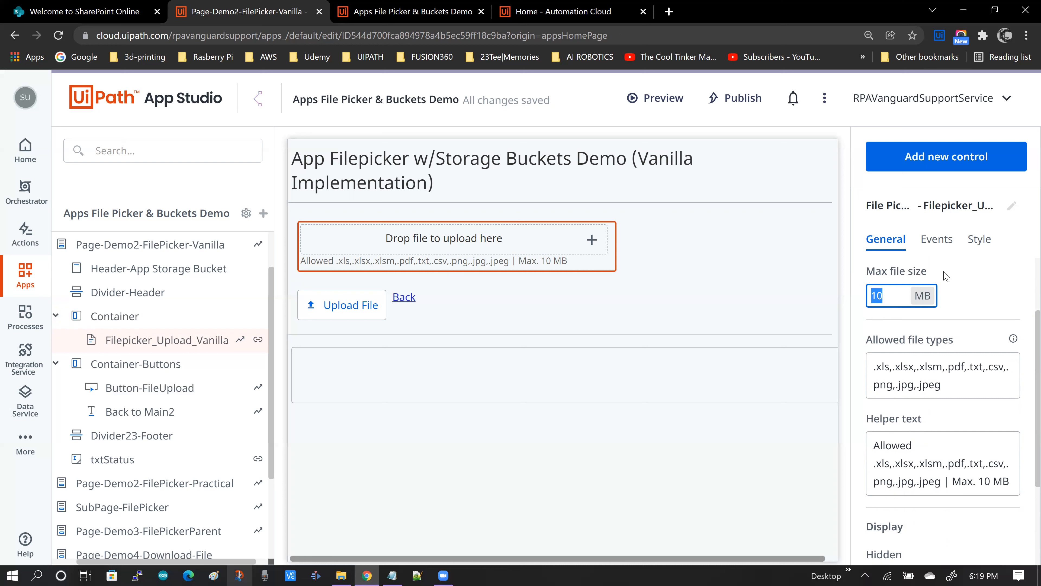
{"action": "scroll", "coordinate": [1007, 285], "scroll_direction": "down", "scroll_amount": 2}
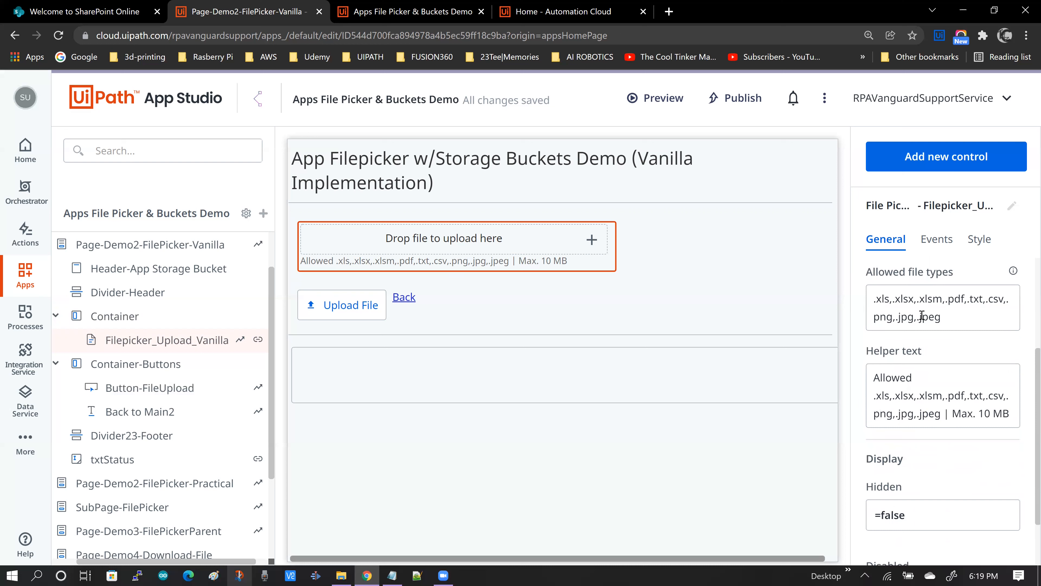
{"action": "scroll", "coordinate": [921, 316], "scroll_direction": "up", "scroll_amount": 2}
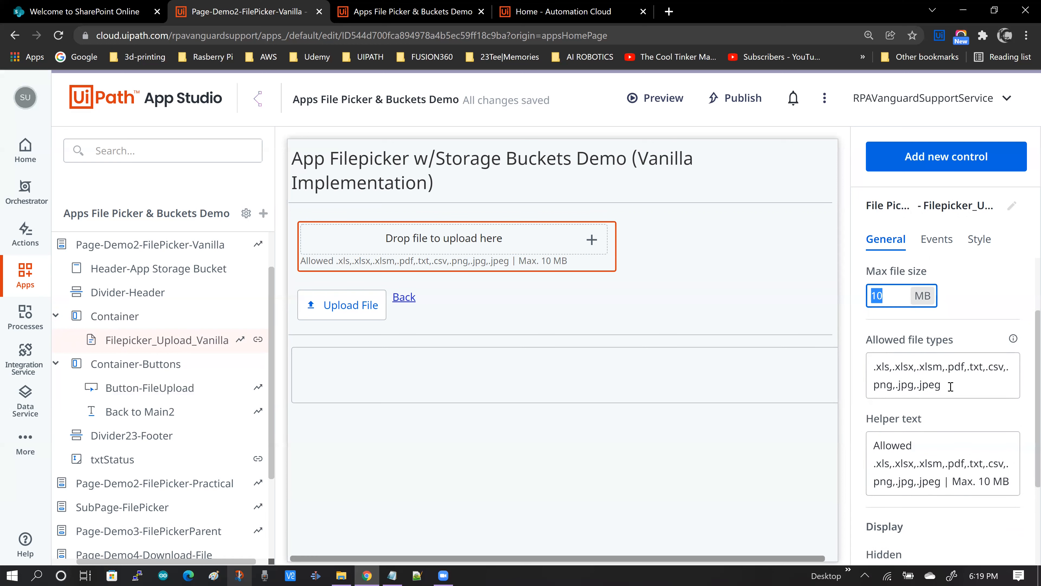
{"action": "triple_click", "coordinate": [871, 368]}
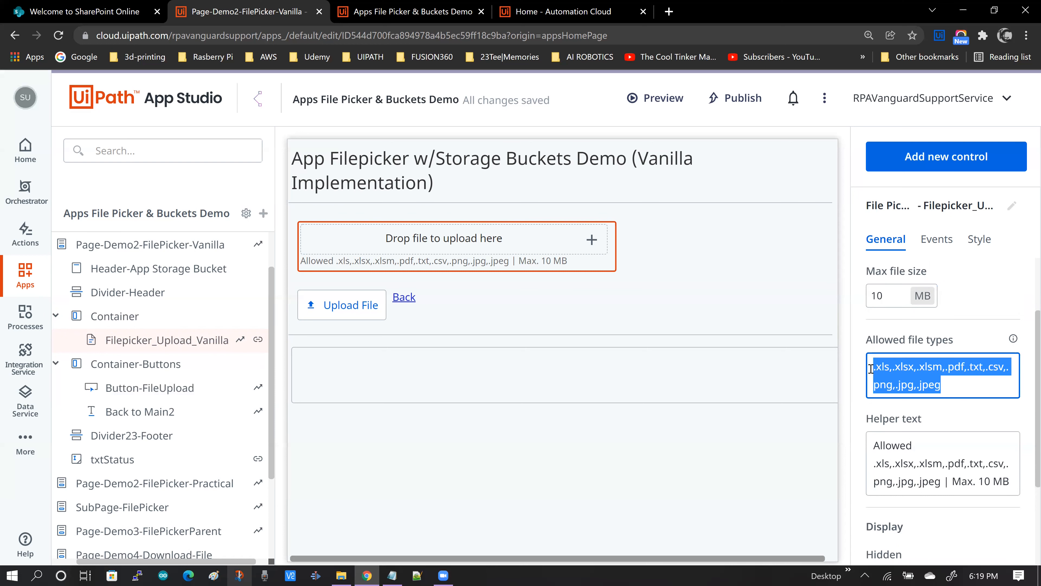
{"action": "left_click", "coordinate": [958, 384]}
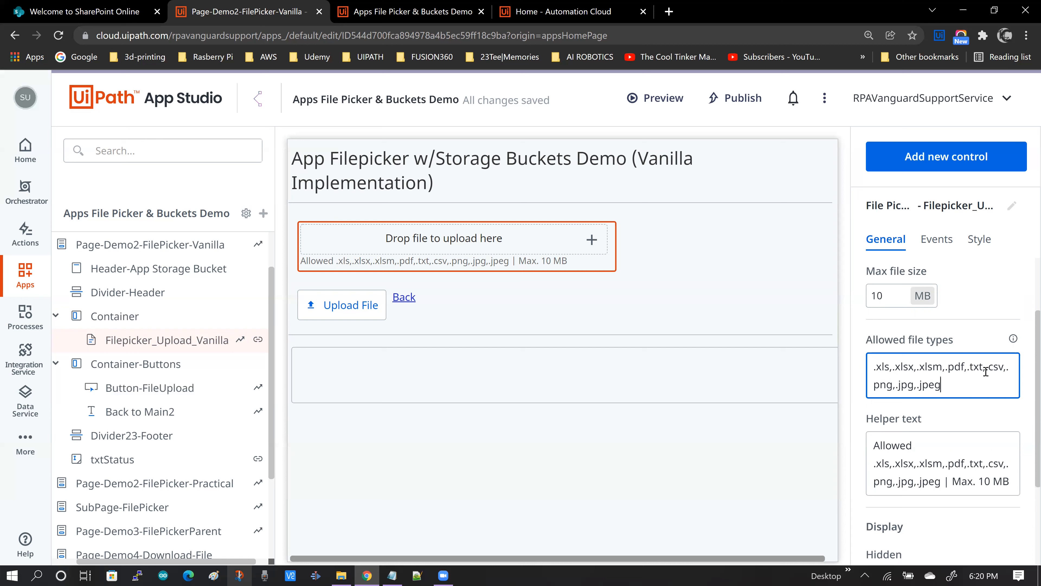
{"action": "scroll", "coordinate": [947, 369], "scroll_direction": "down", "scroll_amount": 1}
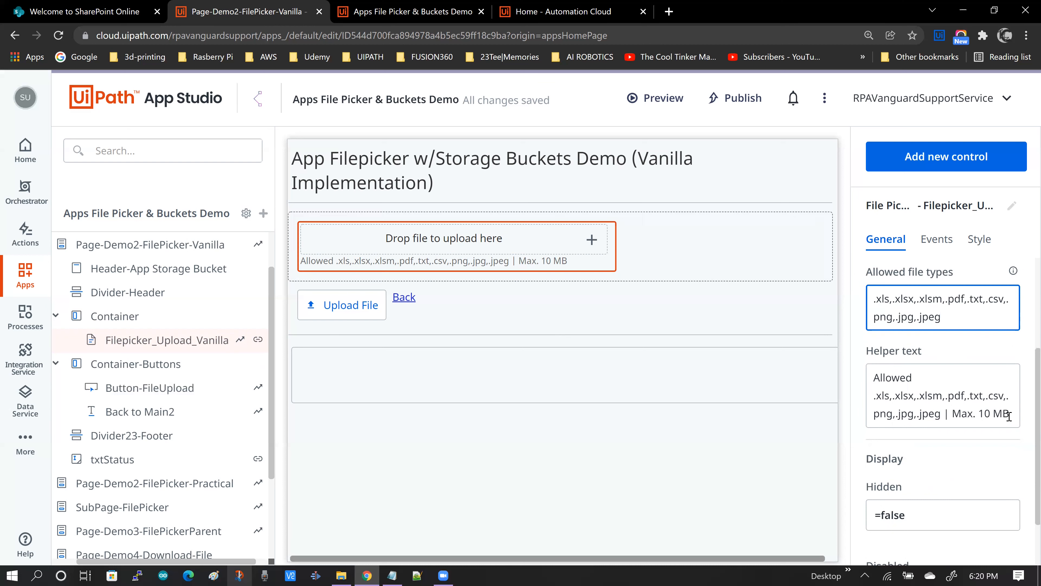
{"action": "left_click_drag", "start_coordinate": [1009, 413], "coordinate": [865, 381]}
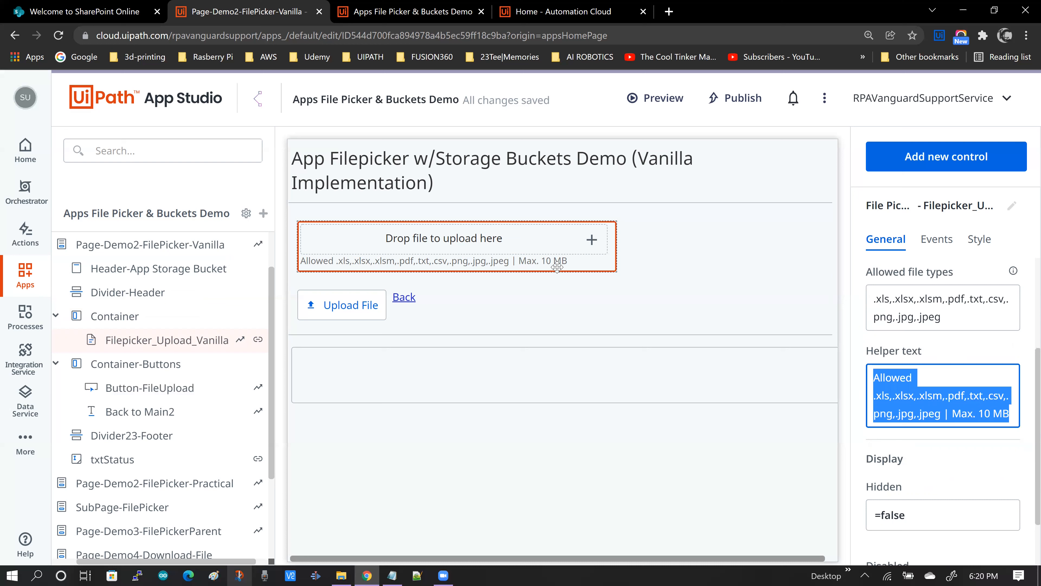
{"action": "scroll", "coordinate": [899, 546], "scroll_direction": "down", "scroll_amount": 2}
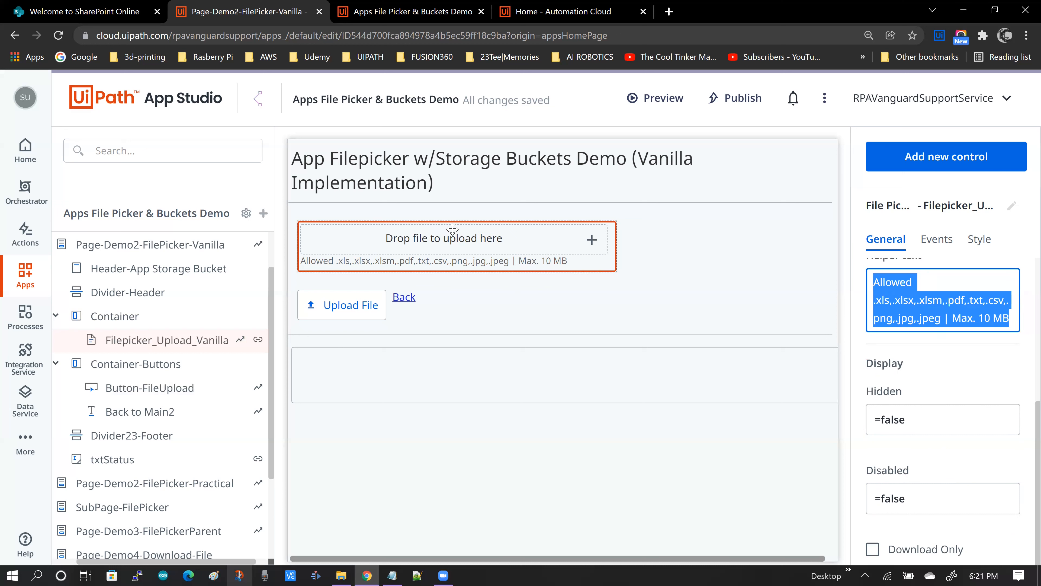
{"action": "left_click_drag", "start_coordinate": [448, 237], "coordinate": [118, 351]}
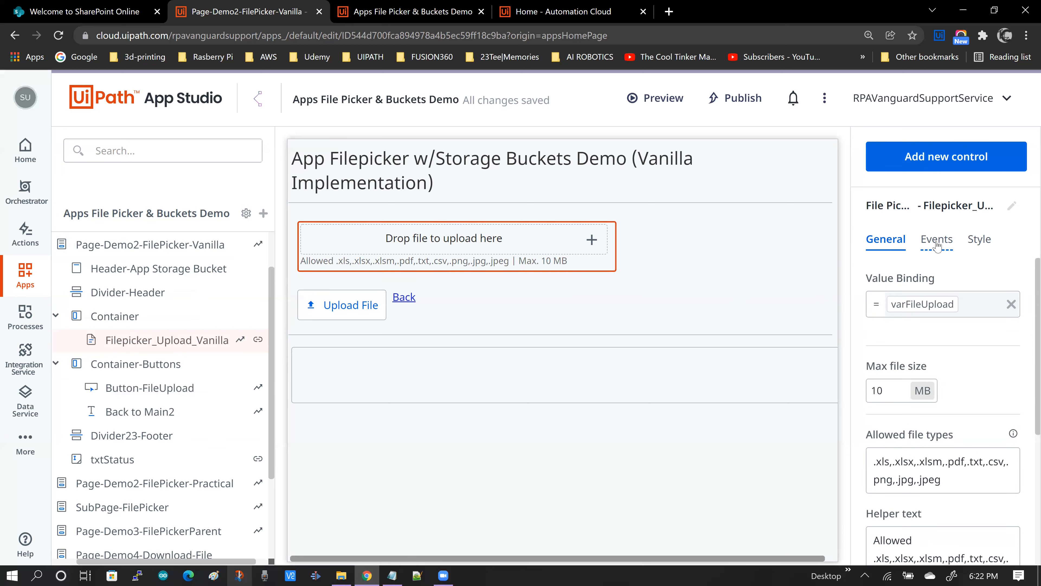
Step: Open the rule for the file picker's File added event and examine its Set Values actions
{"action": "left_click", "coordinate": [938, 245]}
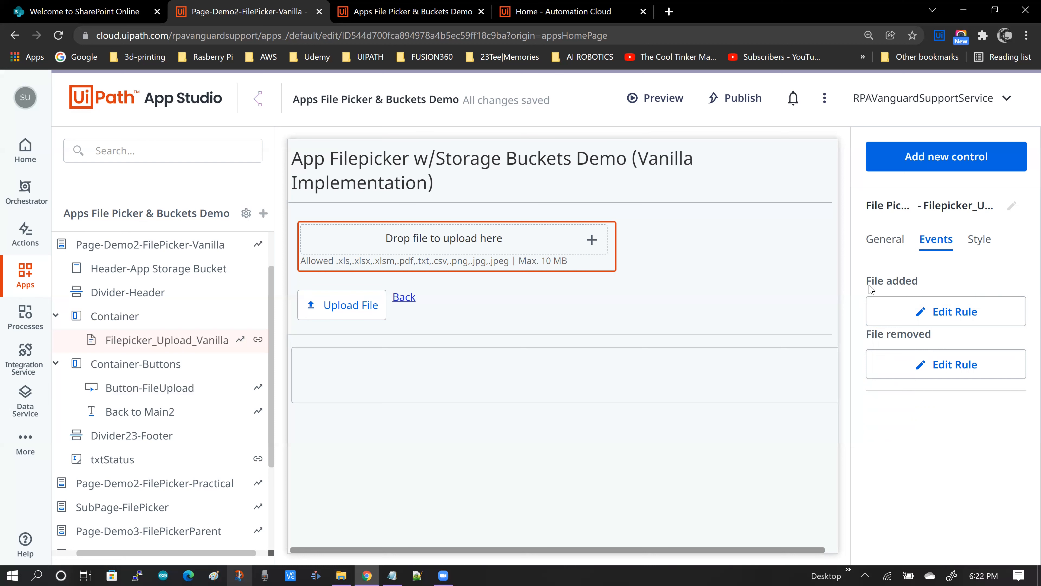
{"action": "left_click", "coordinate": [942, 313]}
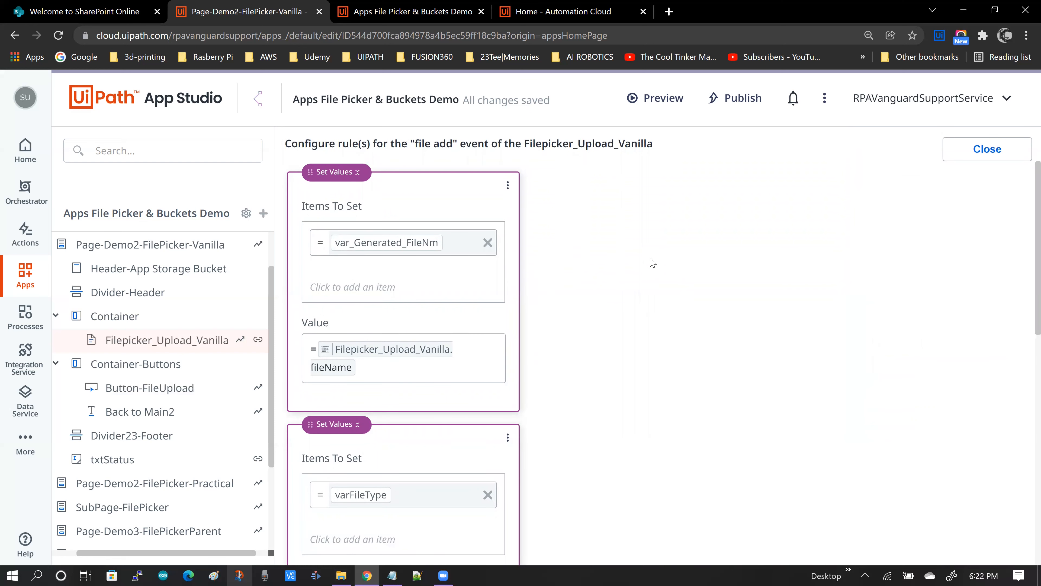
{"action": "scroll", "coordinate": [653, 260], "scroll_direction": "down", "scroll_amount": 3}
{"action": "scroll", "coordinate": [653, 261], "scroll_direction": "up", "scroll_amount": 3}
{"action": "scroll", "coordinate": [721, 288], "scroll_direction": "down", "scroll_amount": 1}
{"action": "scroll", "coordinate": [720, 288], "scroll_direction": "up", "scroll_amount": 1}
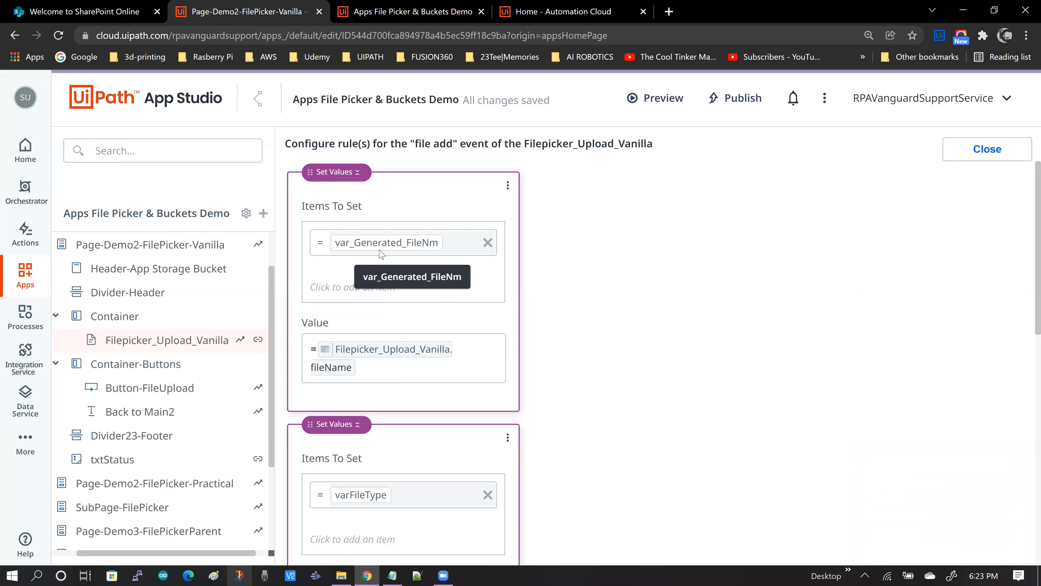
{"action": "scroll", "coordinate": [636, 266], "scroll_direction": "down", "scroll_amount": 1}
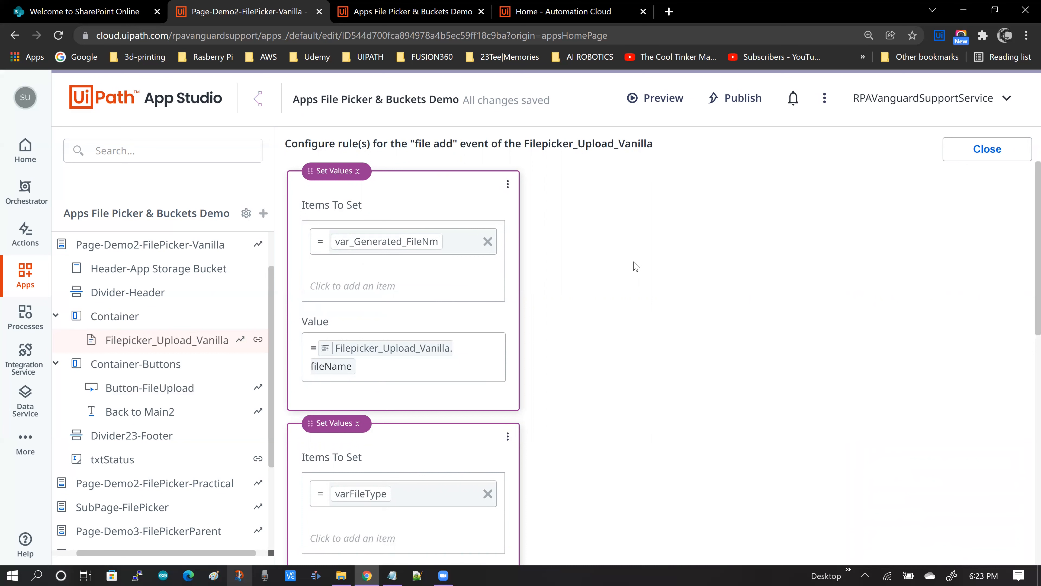
{"action": "scroll", "coordinate": [635, 266], "scroll_direction": "up", "scroll_amount": 1}
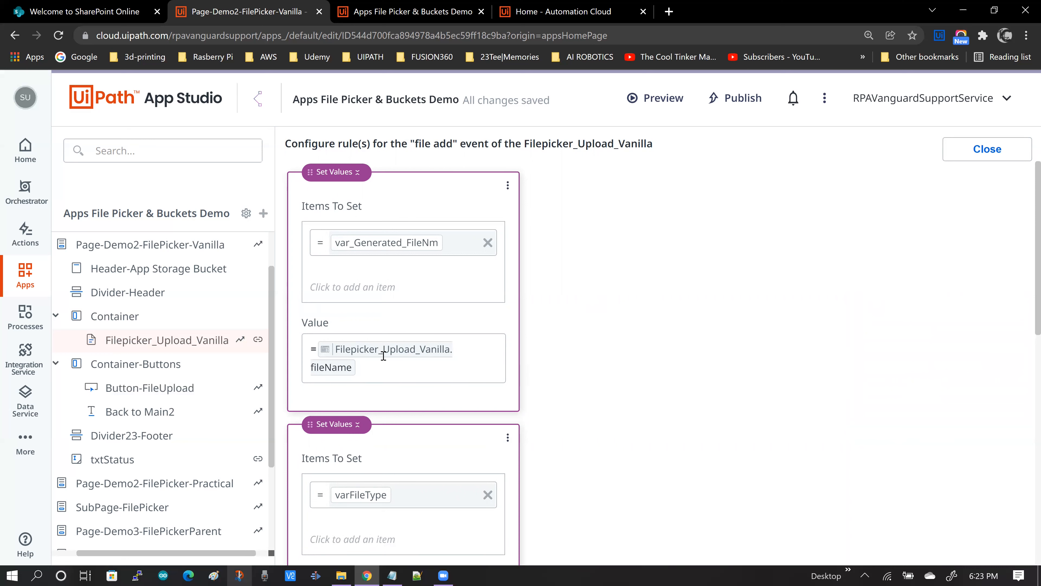
Step: In the value expression for var_Generated_FileNm, search the resources for "filepicker_uploa", review the file picker's available properties, and clear the search
{"action": "left_click", "coordinate": [364, 369]}
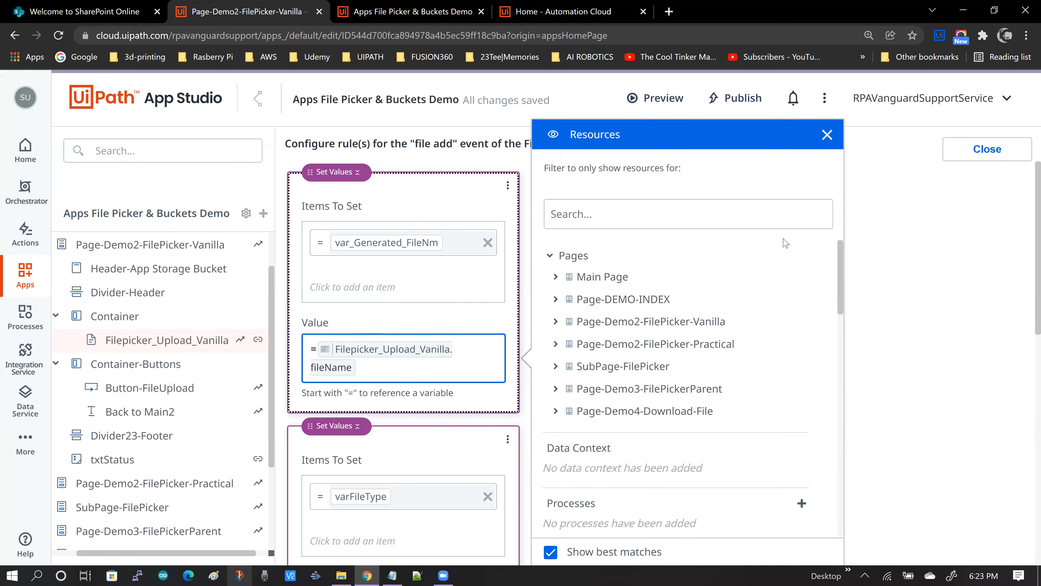
{"action": "left_click", "coordinate": [958, 267]}
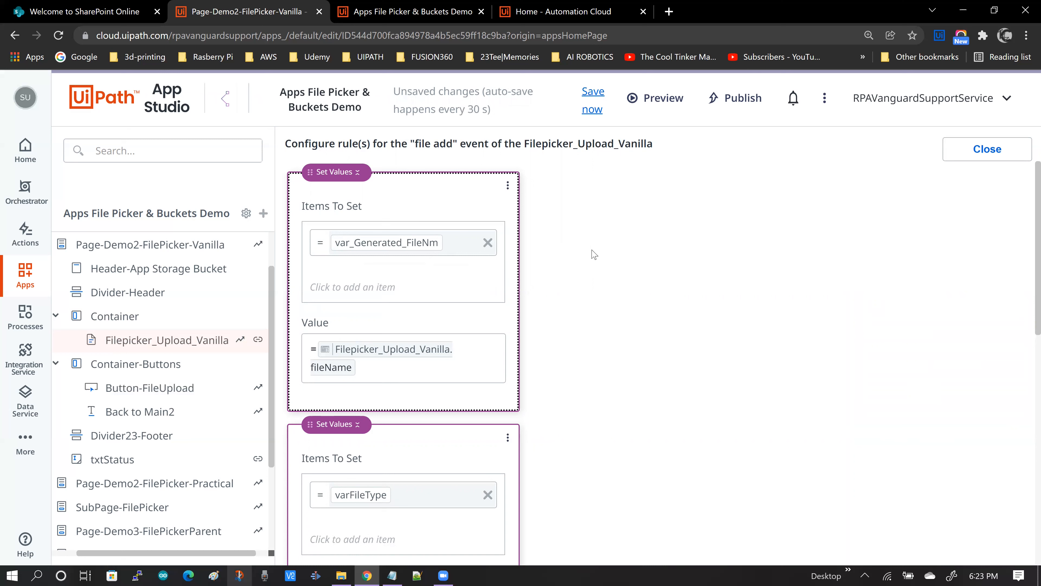
{"action": "scroll", "coordinate": [594, 256], "scroll_direction": "down", "scroll_amount": 1}
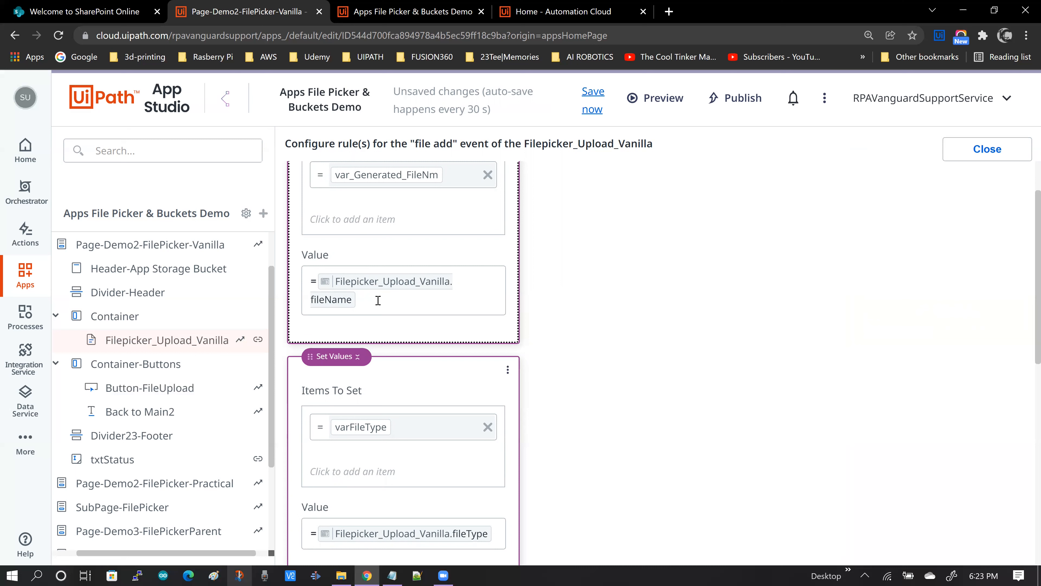
{"action": "left_click", "coordinate": [364, 300]}
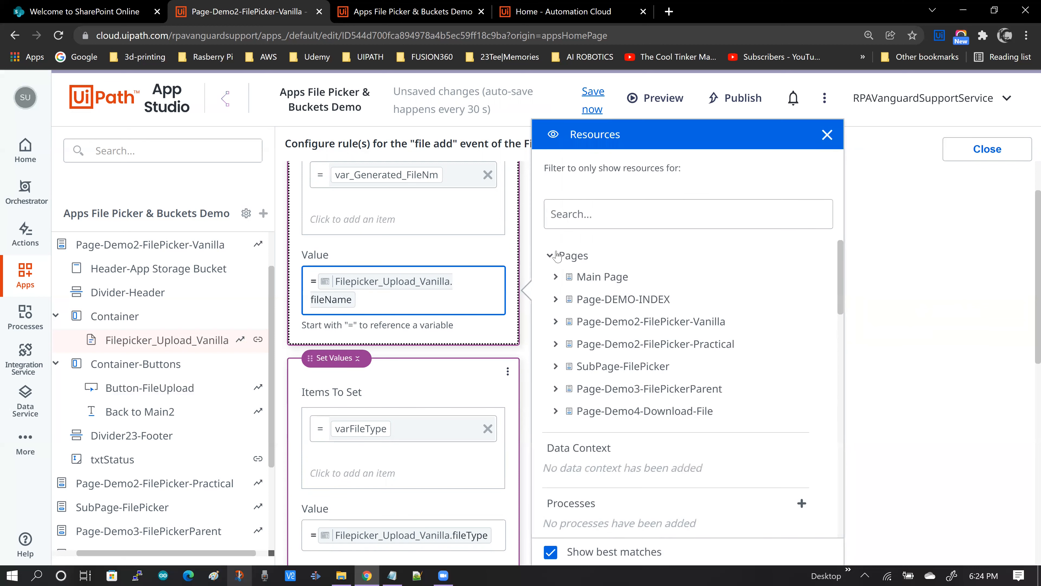
{"action": "left_click", "coordinate": [597, 215]}
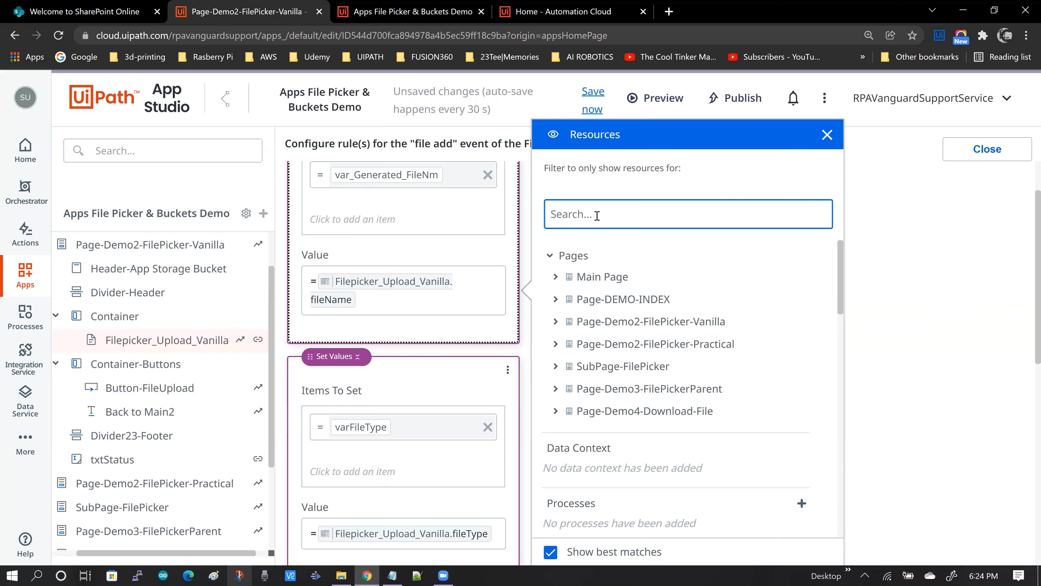
{"action": "type", "text": "FilePicker"}
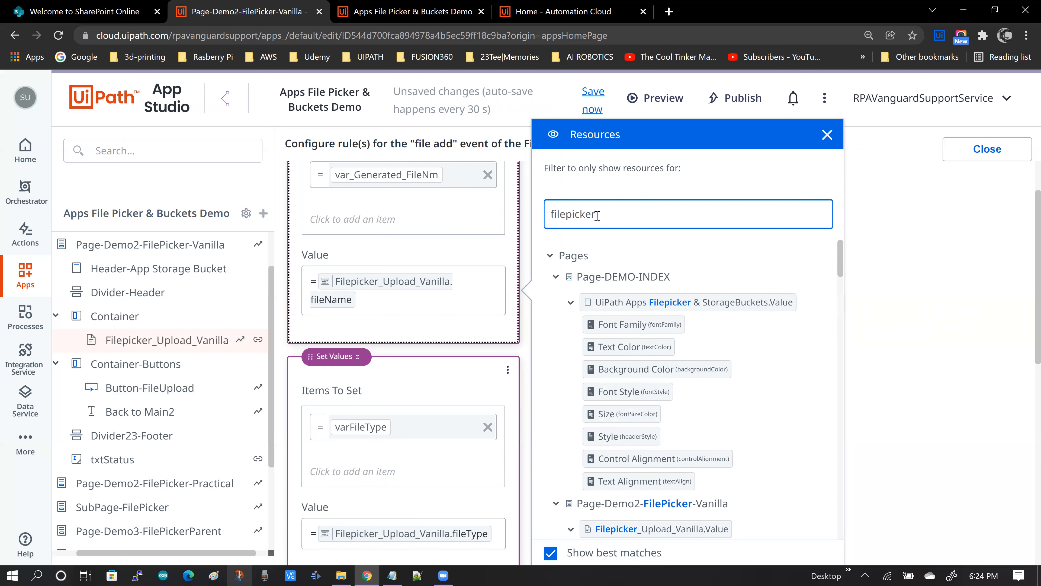
{"action": "type", "text": "_uploa"}
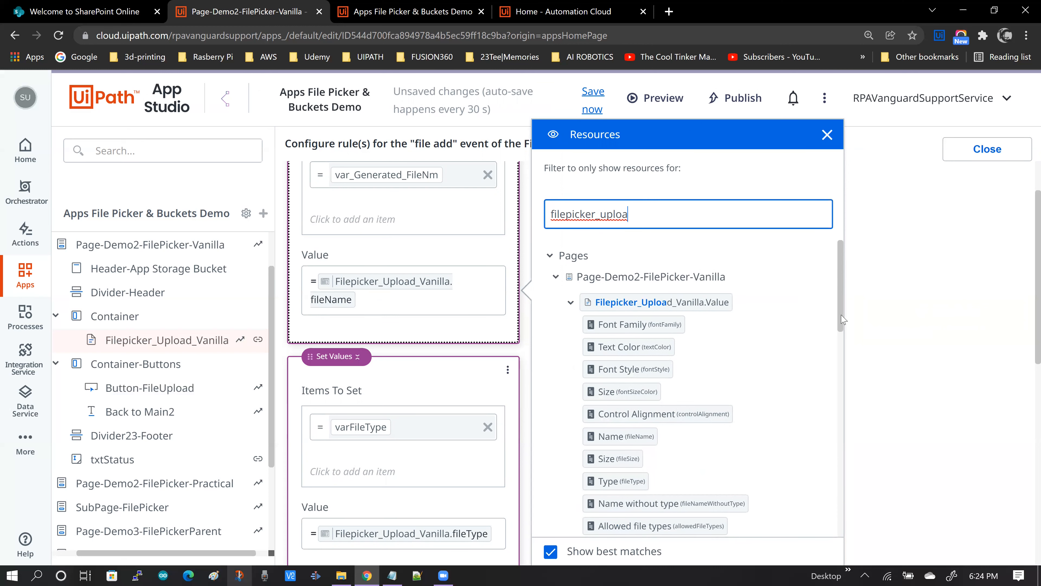
{"action": "scroll", "coordinate": [842, 319], "scroll_direction": "down", "scroll_amount": 2}
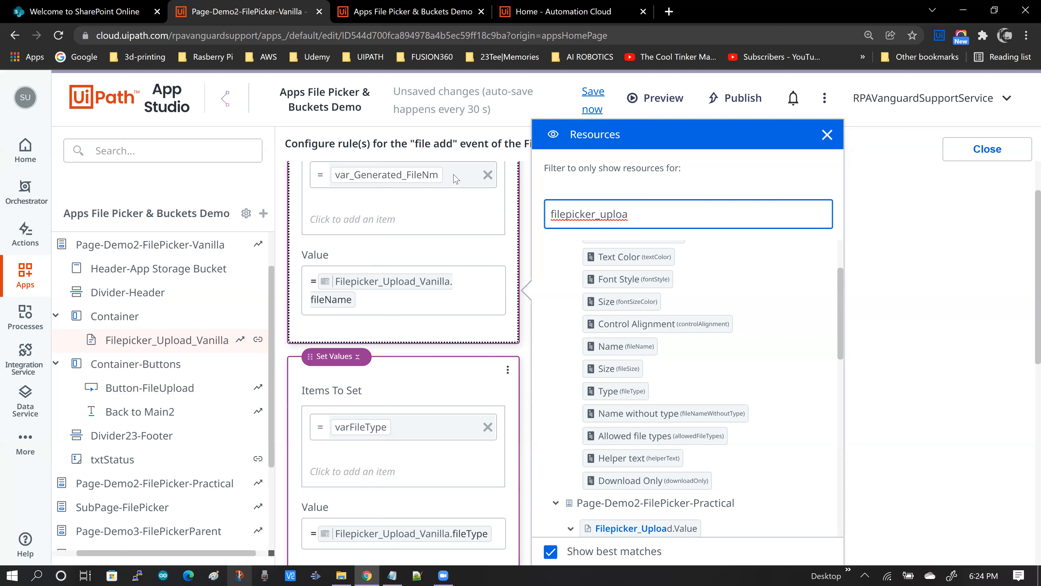
{"action": "key", "text": "ctrl+a"}
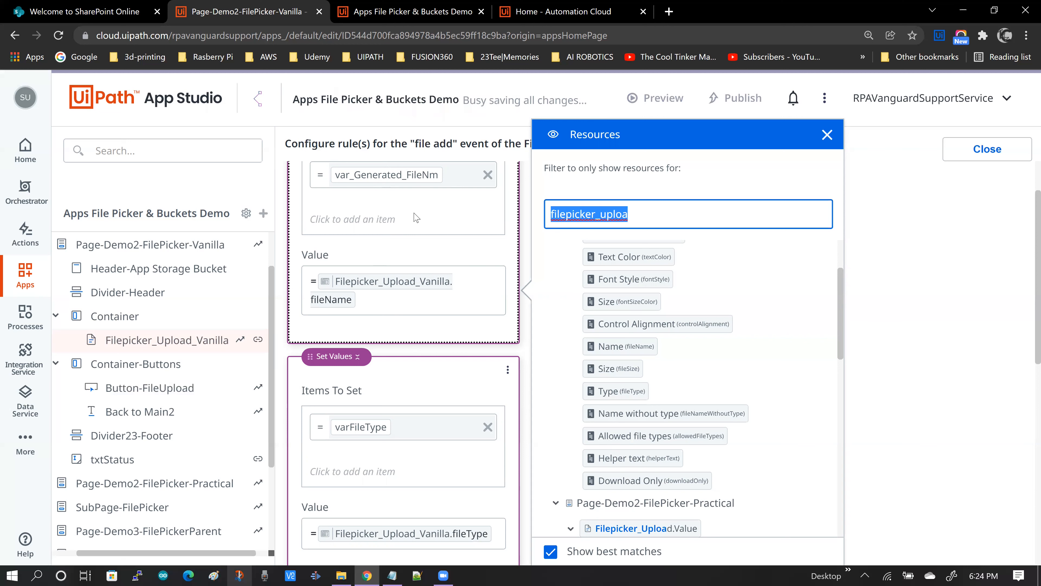
{"action": "key", "text": "BackSpace"}
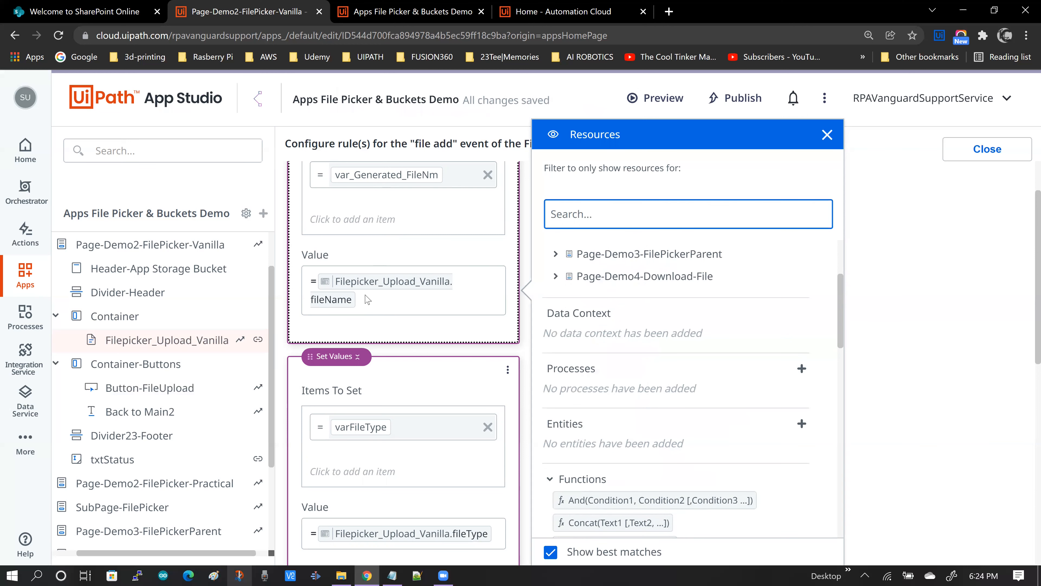
Step: Reopen the resources for the var_Generated_FileNm value, look through the app variables, and close the list without changes
{"action": "left_click", "coordinate": [367, 301]}
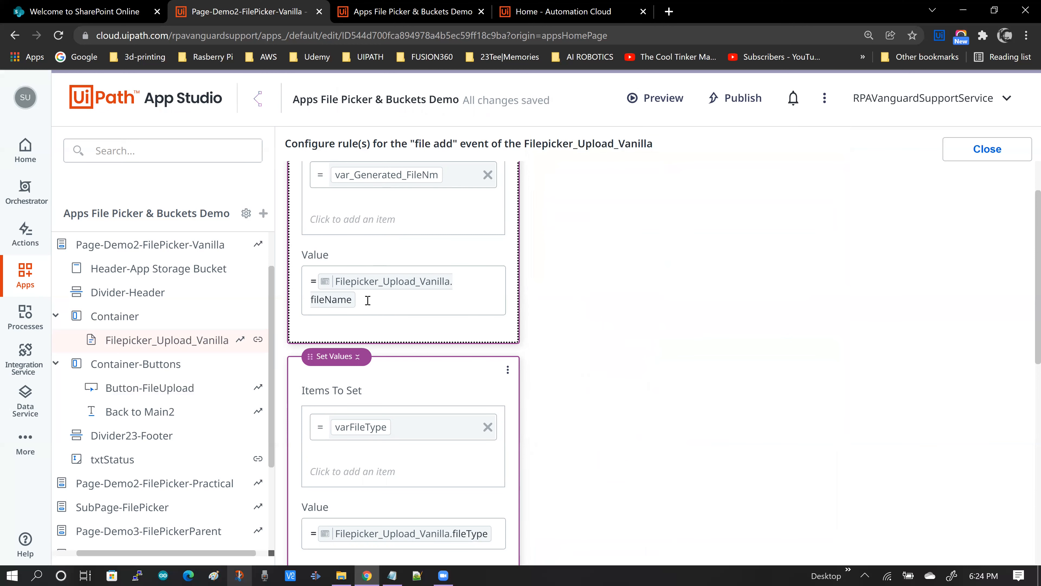
{"action": "left_click", "coordinate": [368, 301]}
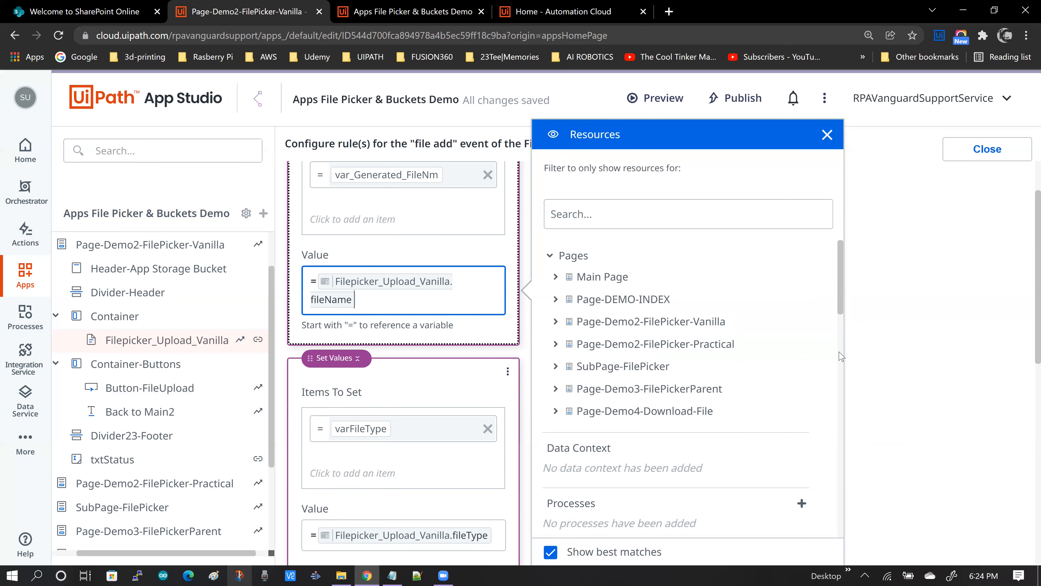
{"action": "scroll", "coordinate": [841, 356], "scroll_direction": "down", "scroll_amount": 10}
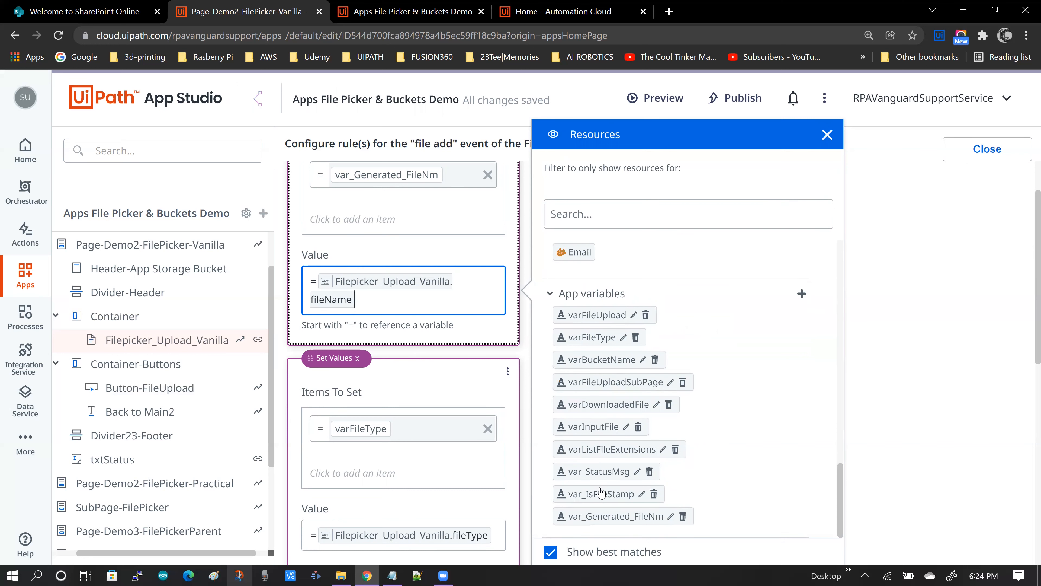
{"action": "key", "text": "Escape"}
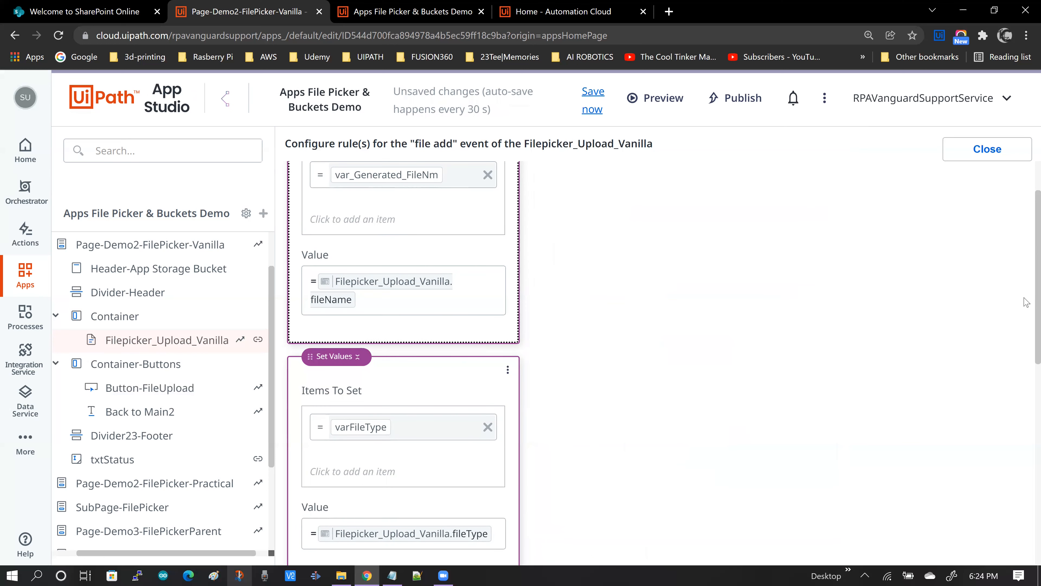
Step: Review the complete File added rule, from the Set Values actions to the debug message's text, type, position and auto-dismiss settings
{"action": "scroll", "coordinate": [1027, 308], "scroll_direction": "down", "scroll_amount": 10}
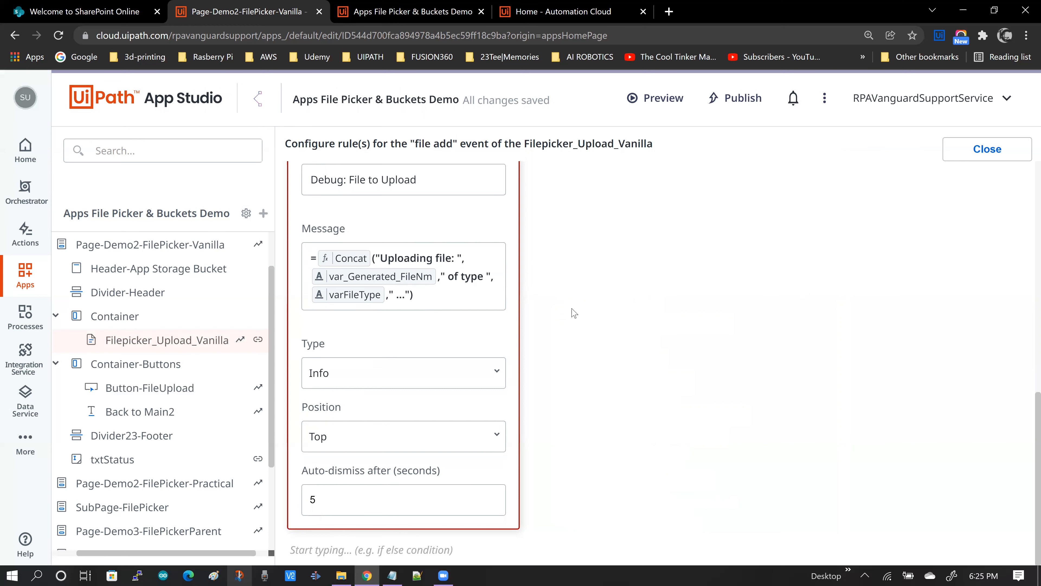
{"action": "scroll", "coordinate": [575, 313], "scroll_direction": "up", "scroll_amount": 10}
{"action": "scroll", "coordinate": [575, 313], "scroll_direction": "up", "scroll_amount": 3}
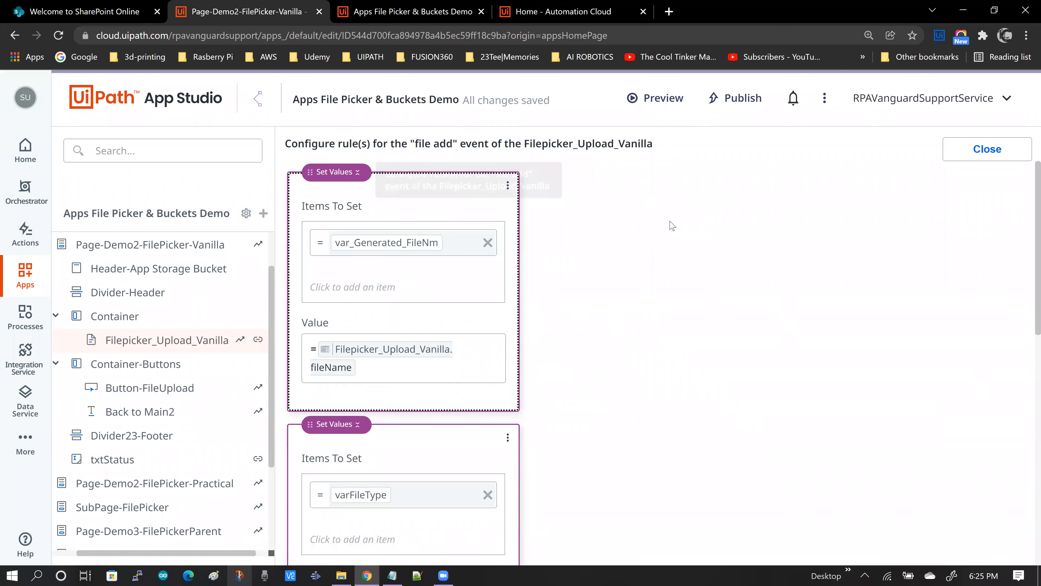
{"action": "scroll", "coordinate": [674, 232], "scroll_direction": "down", "scroll_amount": 2}
{"action": "scroll", "coordinate": [672, 231], "scroll_direction": "up", "scroll_amount": 3}
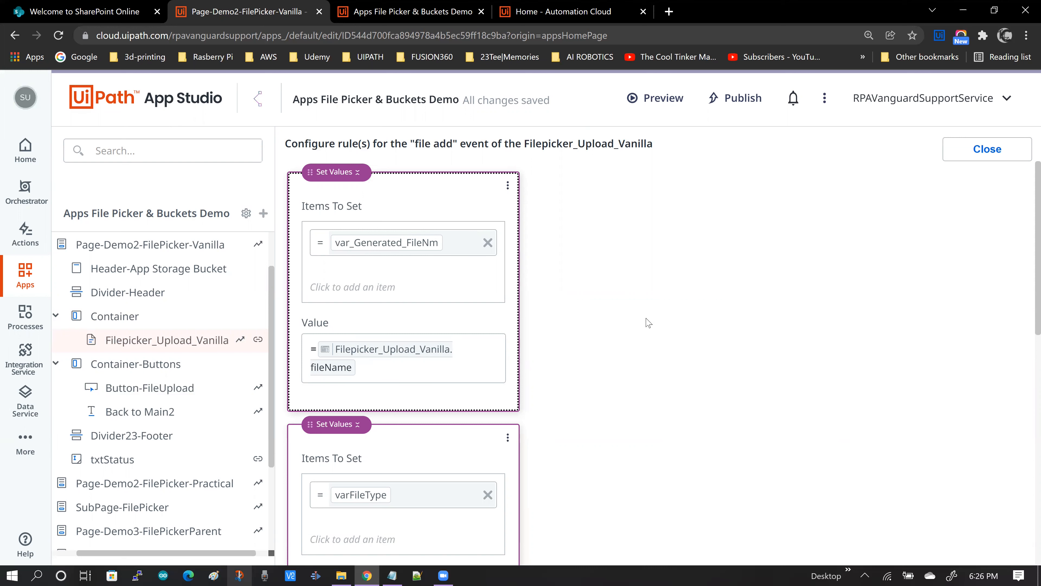
Step: Recheck the var_Generated_FileNm and varFileType assignments in the file picker's File added rule and close the rule
{"action": "scroll", "coordinate": [628, 311], "scroll_direction": "down", "scroll_amount": 3}
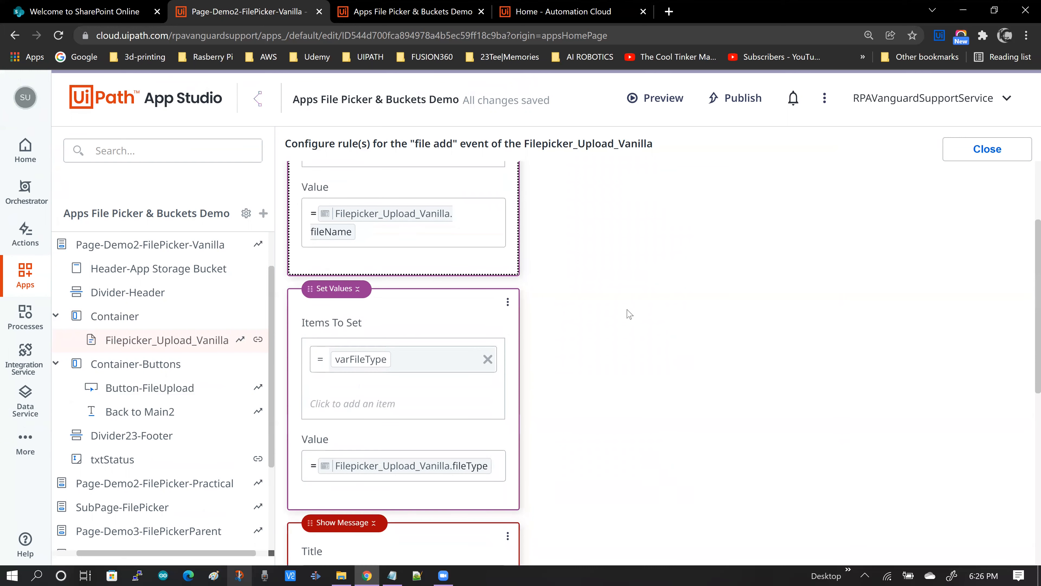
{"action": "scroll", "coordinate": [630, 314], "scroll_direction": "down", "scroll_amount": 2}
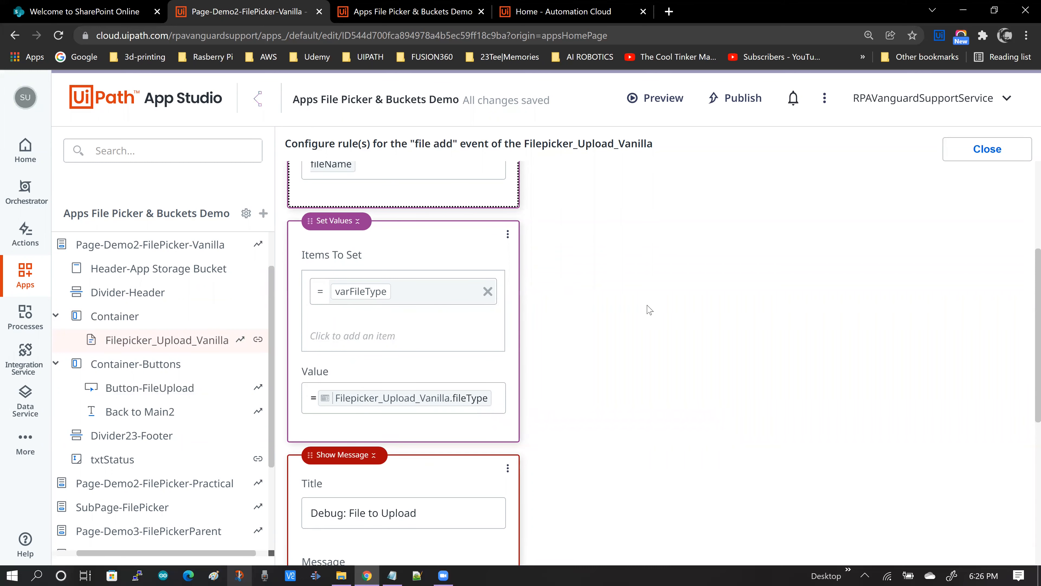
{"action": "scroll", "coordinate": [649, 310], "scroll_direction": "down", "scroll_amount": 2}
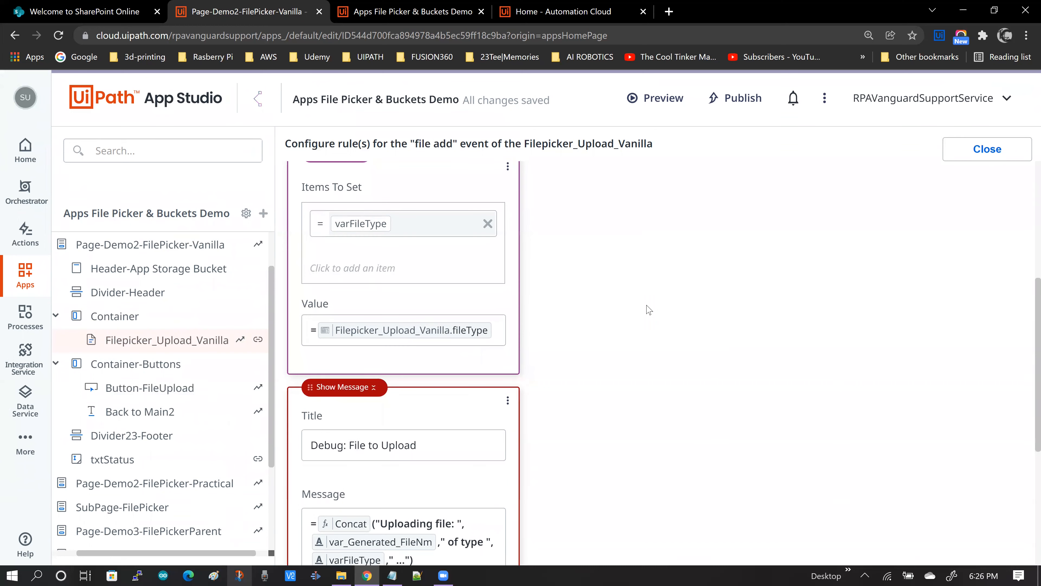
{"action": "scroll", "coordinate": [649, 310], "scroll_direction": "up", "scroll_amount": 4}
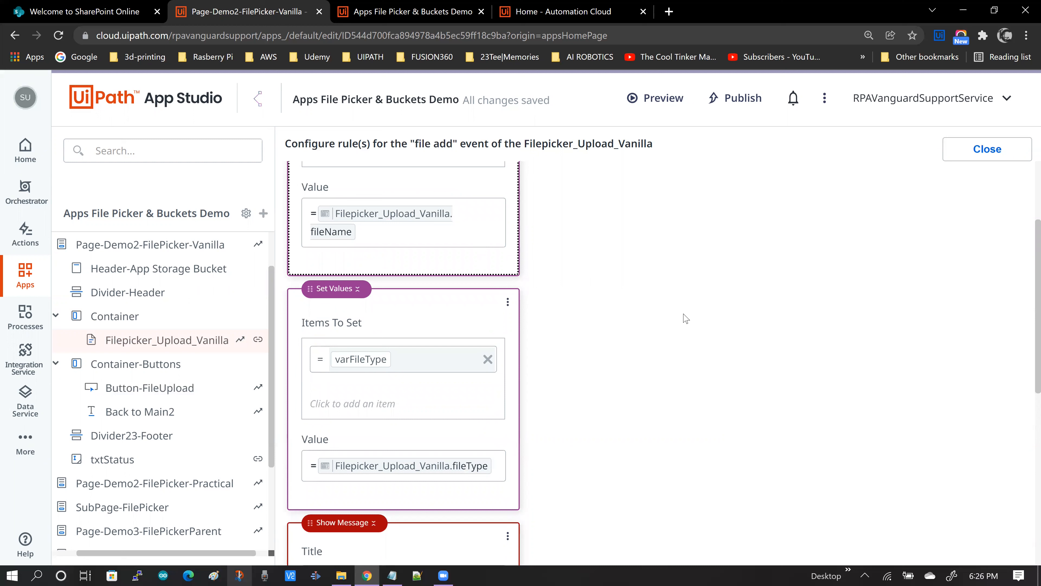
{"action": "scroll", "coordinate": [663, 318], "scroll_direction": "up", "scroll_amount": 4}
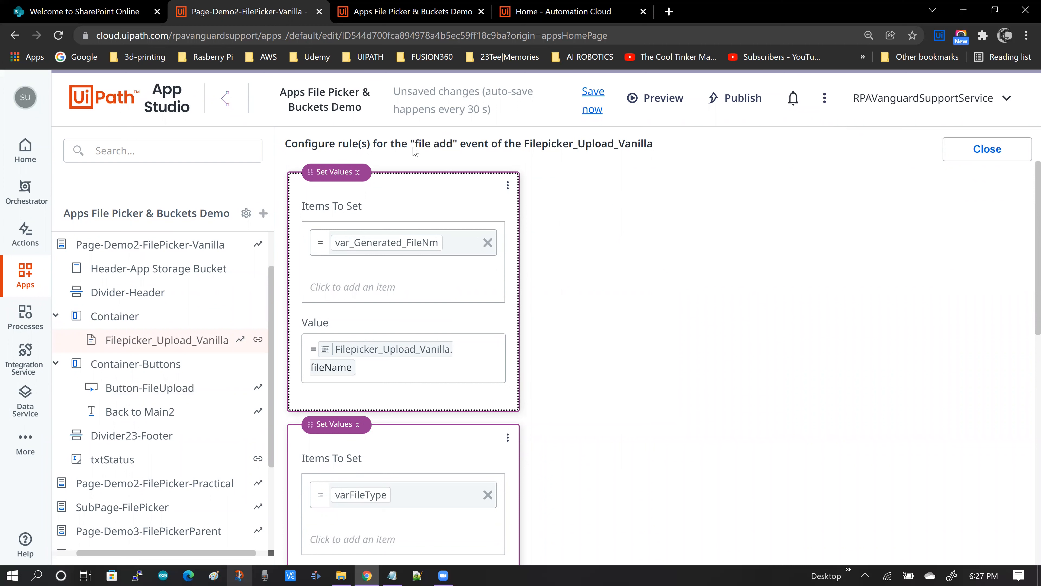
{"action": "left_click", "coordinate": [986, 151]}
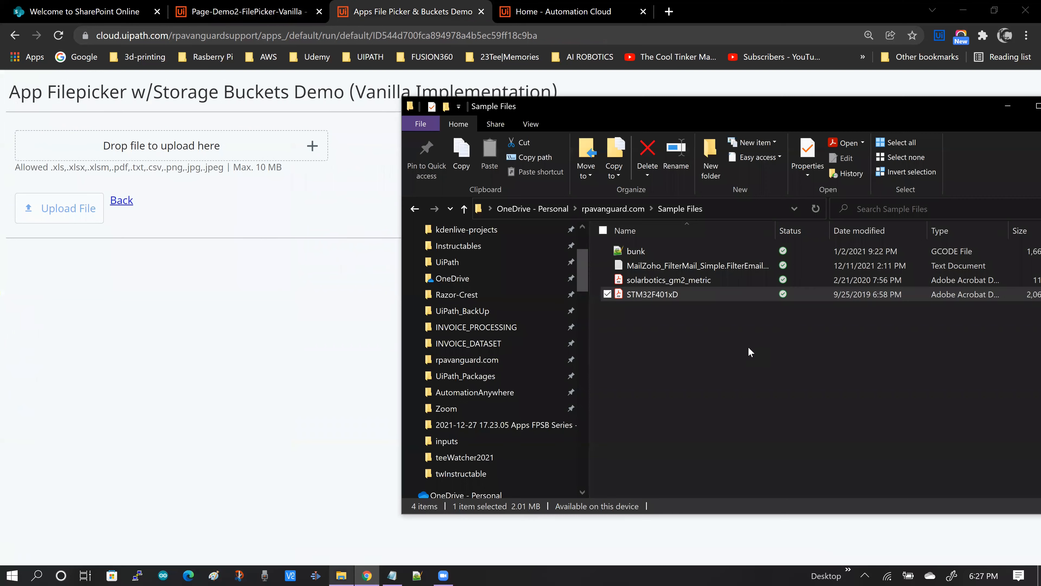
Step: In the running app, add STM32F401xD.pdf from Sample Files to the file picker and discard it
{"action": "left_click", "coordinate": [701, 292]}
{"action": "left_click_drag", "start_coordinate": [686, 300], "coordinate": [121, 154]}
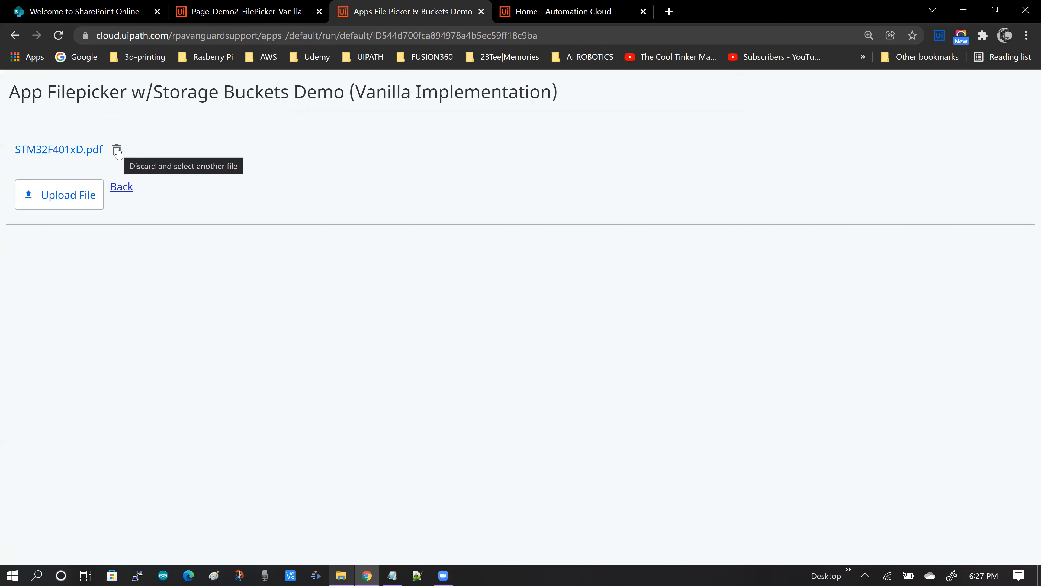
{"action": "left_click", "coordinate": [117, 150]}
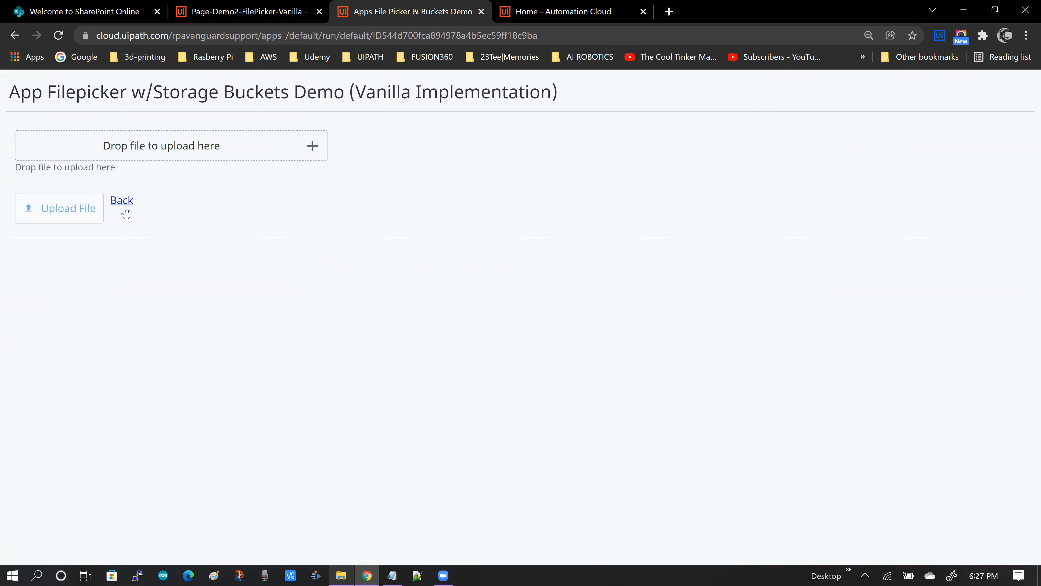
Step: Return to App Studio, open the file picker's File removed rule for review, and go back to the picker's events
{"action": "left_click", "coordinate": [248, 11]}
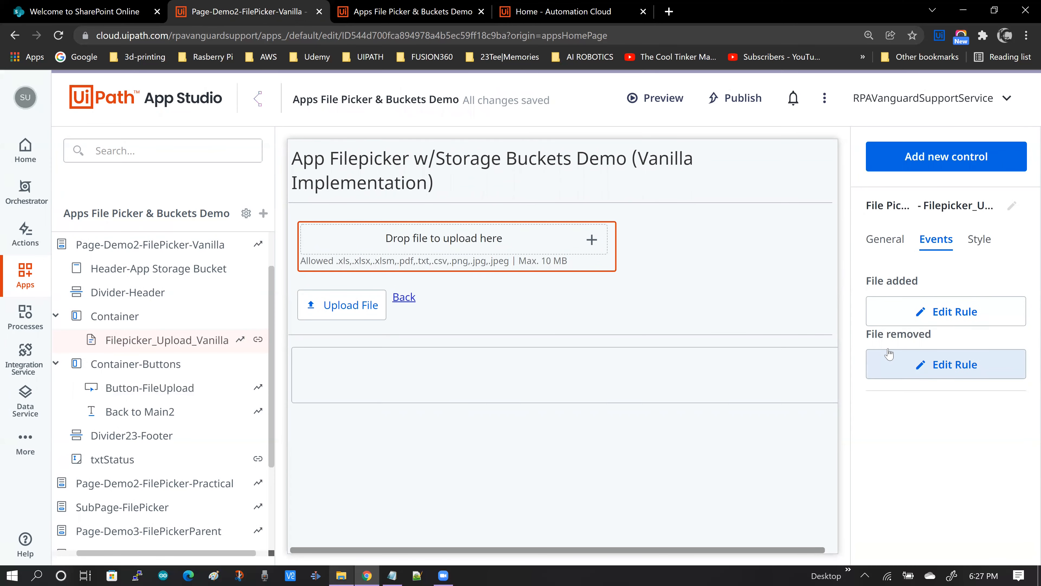
{"action": "left_click", "coordinate": [950, 366]}
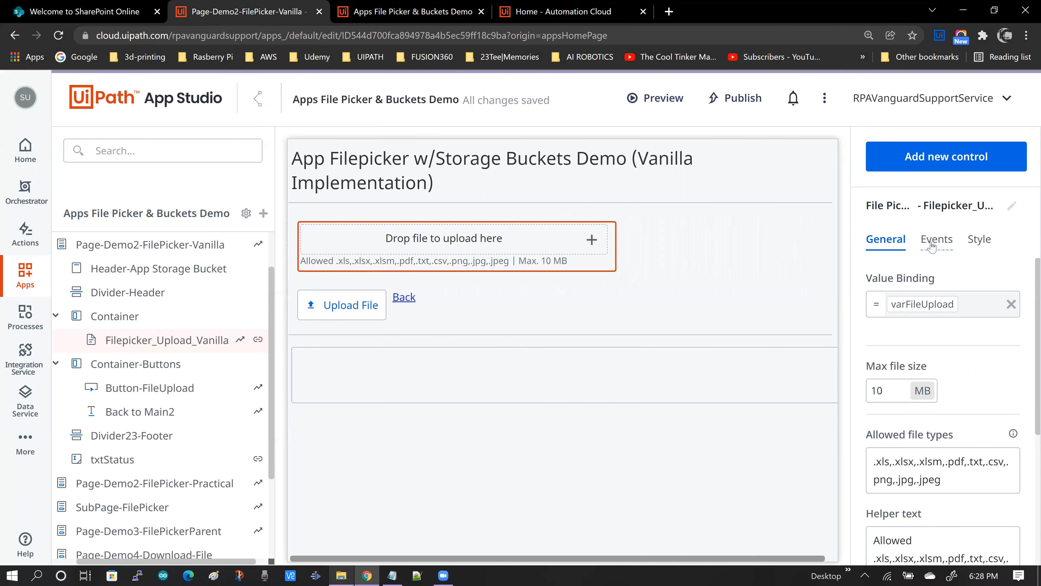
{"action": "left_click", "coordinate": [937, 239]}
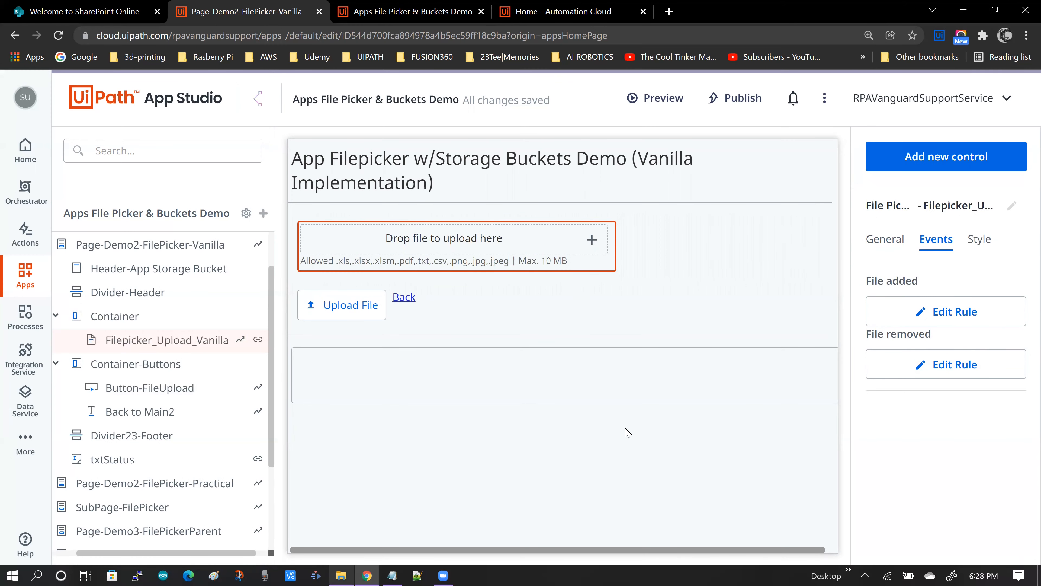
Step: Examine the Upload File button's general settings, including its text, icon, Hidden and Disabled values
{"action": "left_click", "coordinate": [336, 307]}
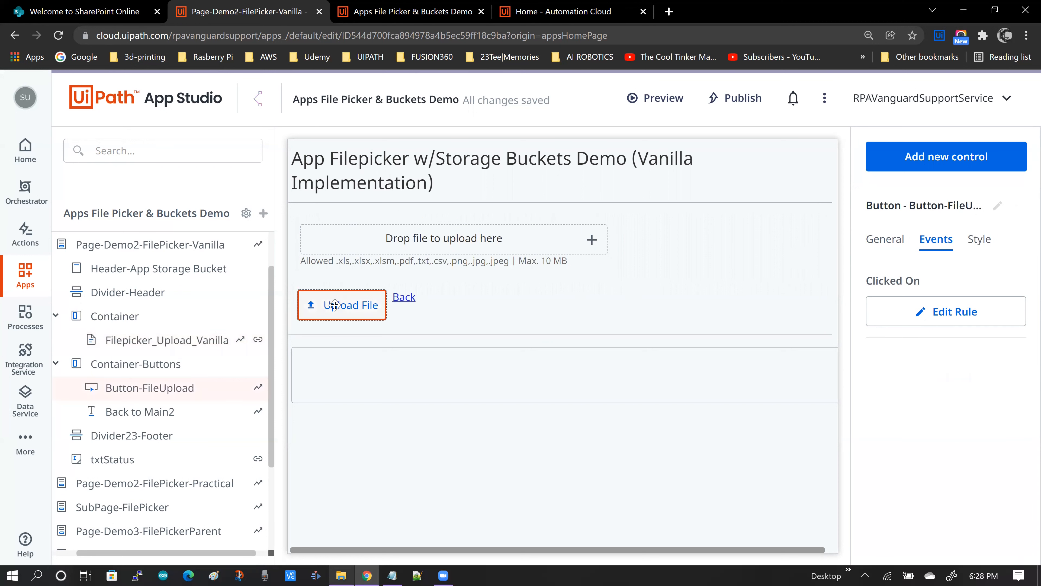
{"action": "left_click", "coordinate": [872, 242]}
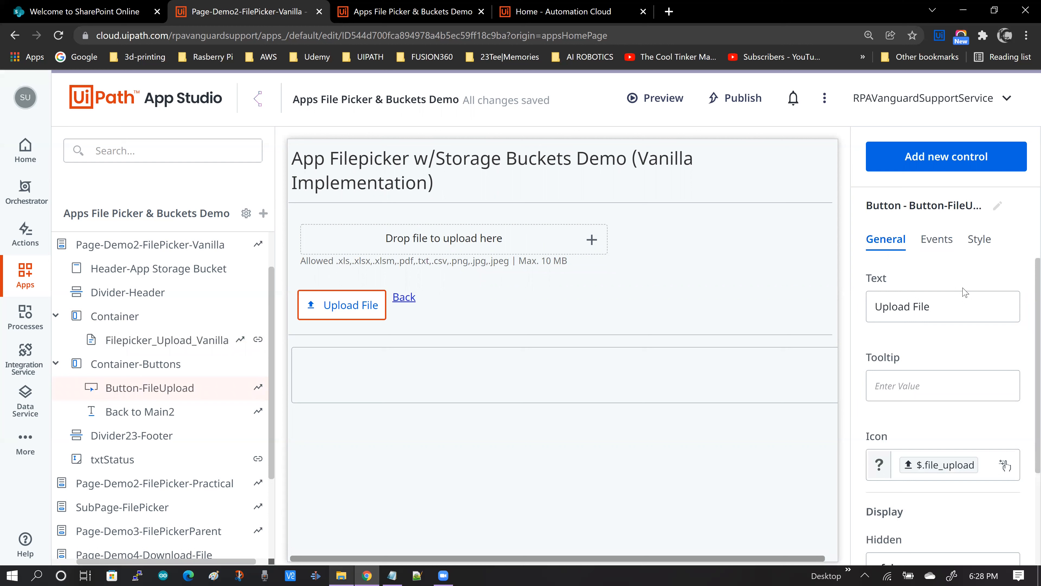
{"action": "scroll", "coordinate": [968, 295], "scroll_direction": "down", "scroll_amount": 4}
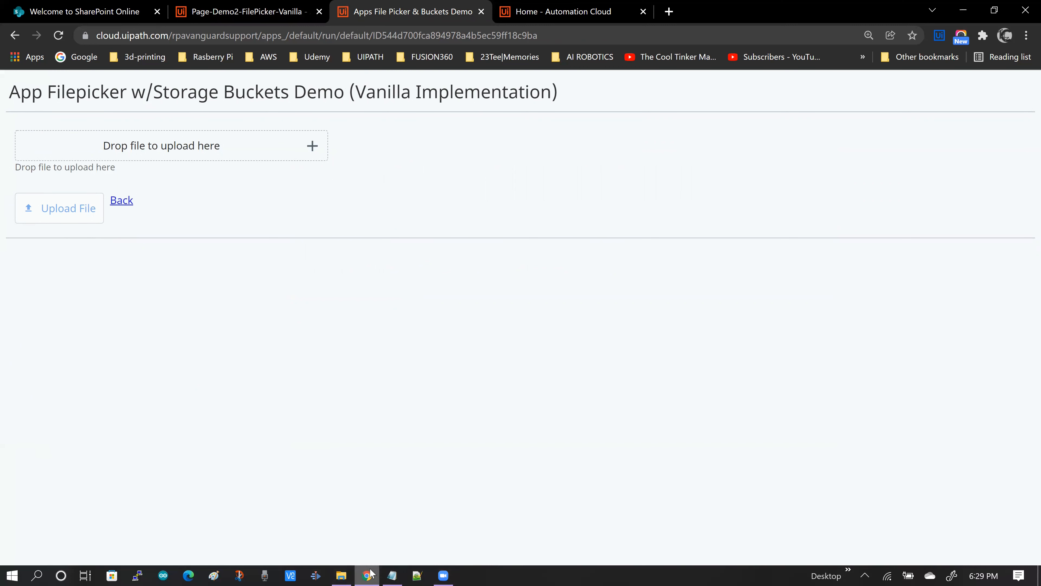
Step: Test the running app's file picker with STM32F401xD.pdf, discard that file, and try adding the bunk GCODE file
{"action": "left_click", "coordinate": [341, 572]}
{"action": "left_click", "coordinate": [672, 303]}
{"action": "left_click_drag", "start_coordinate": [672, 303], "coordinate": [162, 148]}
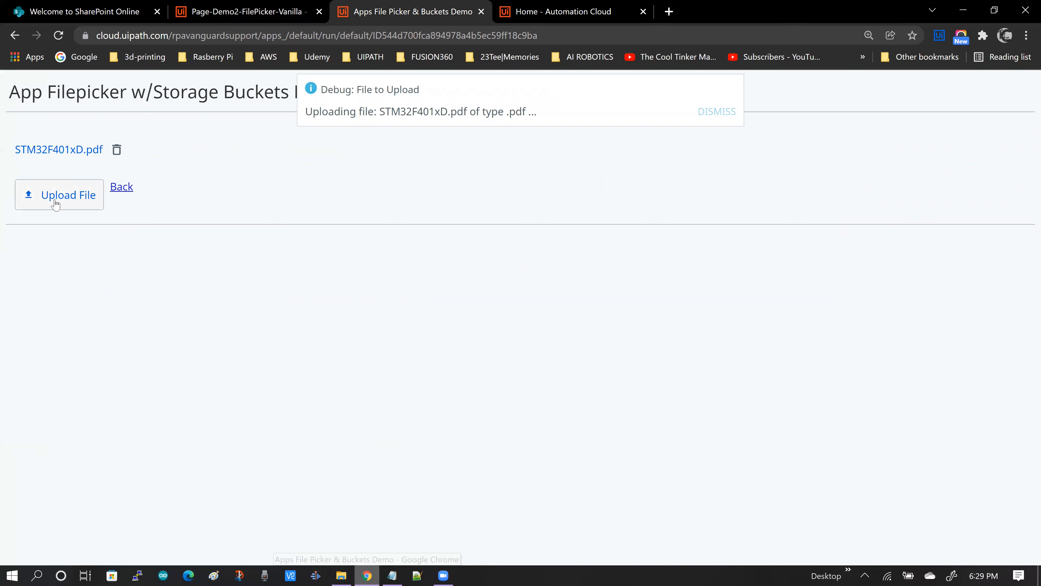
{"action": "left_click", "coordinate": [116, 151]}
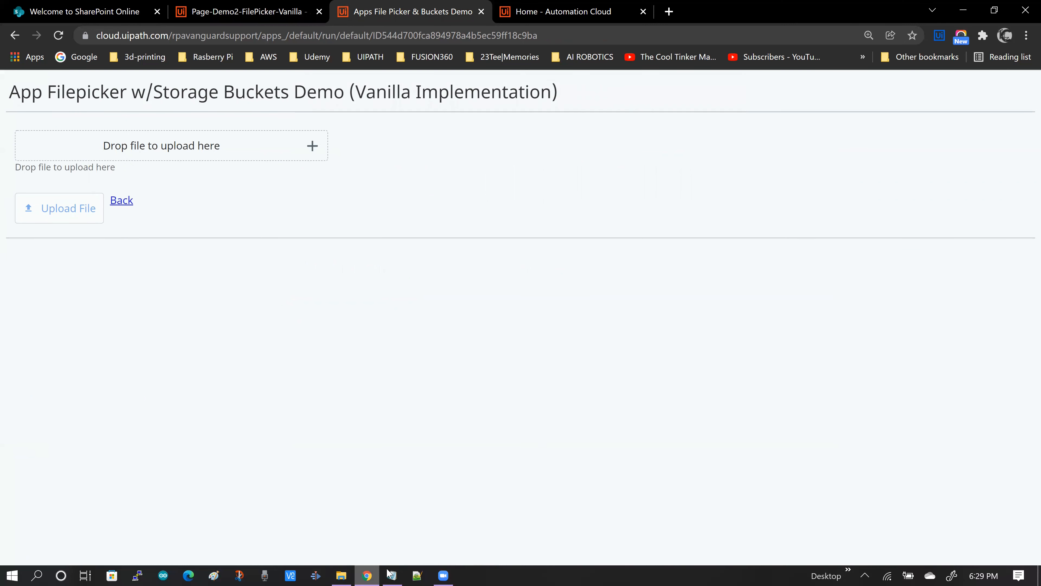
{"action": "left_click", "coordinate": [341, 576]}
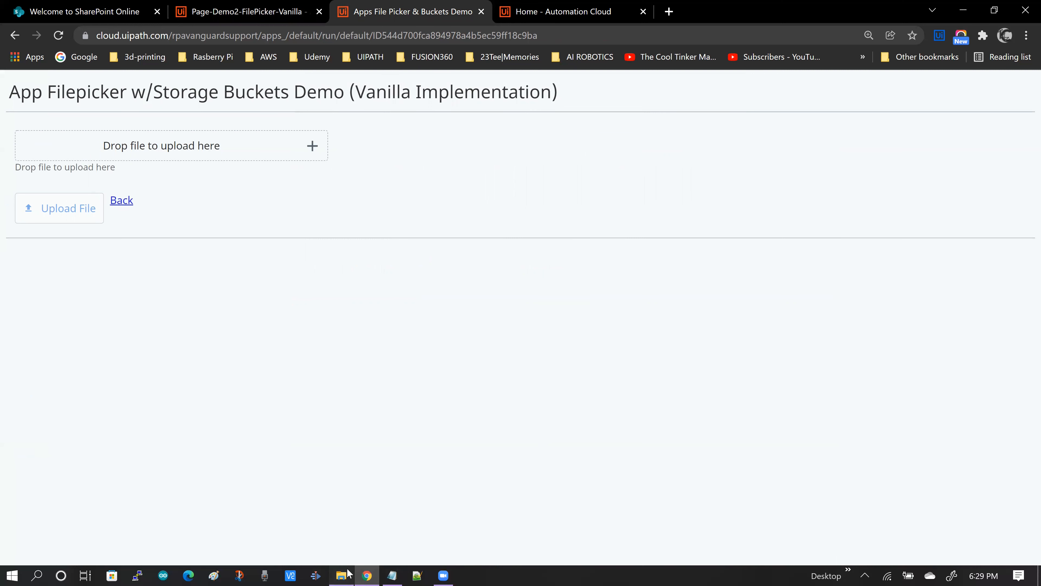
{"action": "left_click_drag", "start_coordinate": [635, 248], "coordinate": [164, 146]}
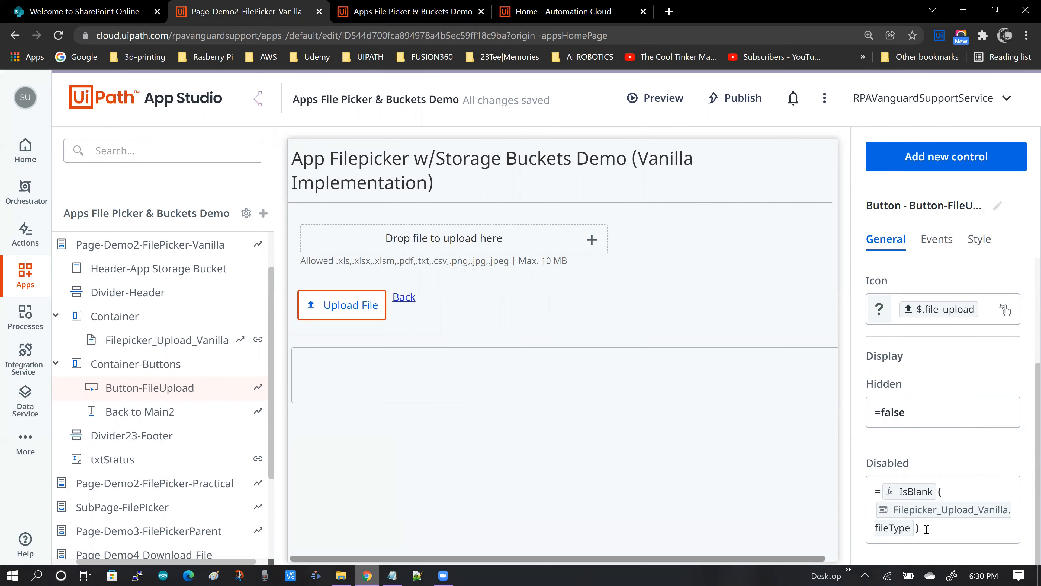
Step: Set the Upload File button's Disabled expression to IsBlank(varFileType) and save the app
{"action": "left_click", "coordinate": [929, 529]}
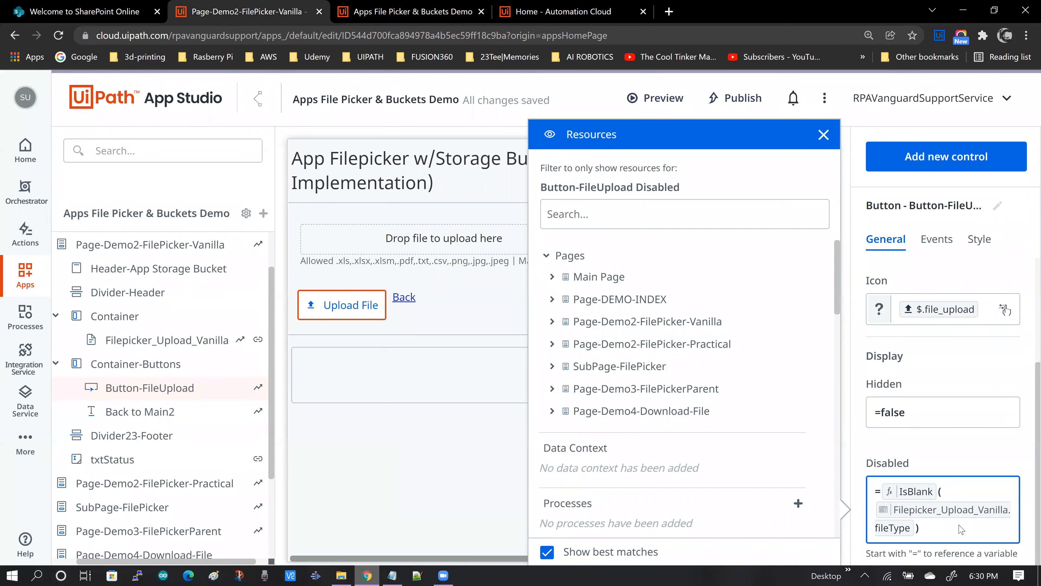
{"action": "key", "text": "BackSpace"}
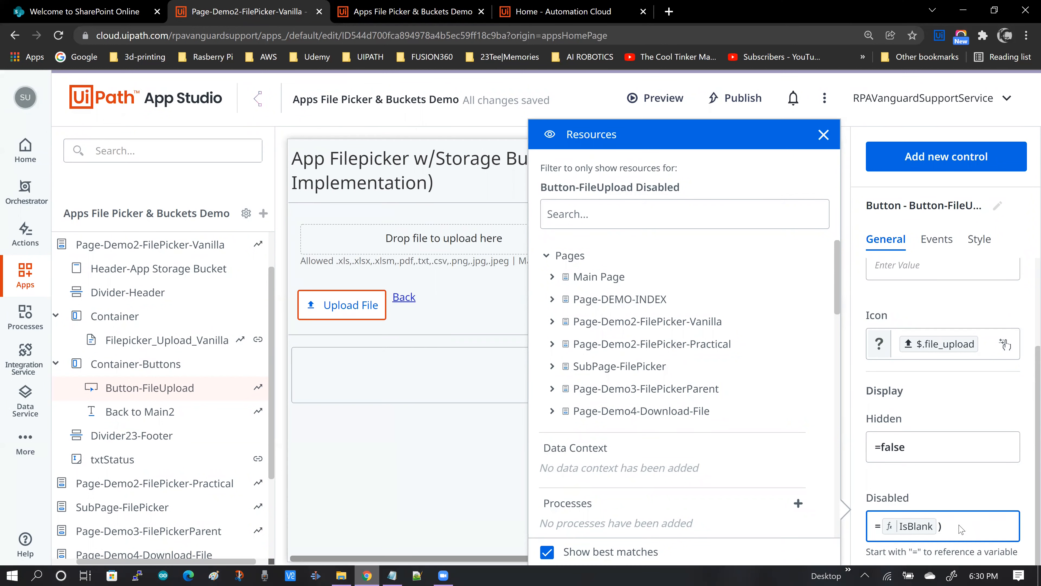
{"action": "type", "text": "("}
{"action": "scroll", "coordinate": [697, 390], "scroll_direction": "down", "scroll_amount": 15}
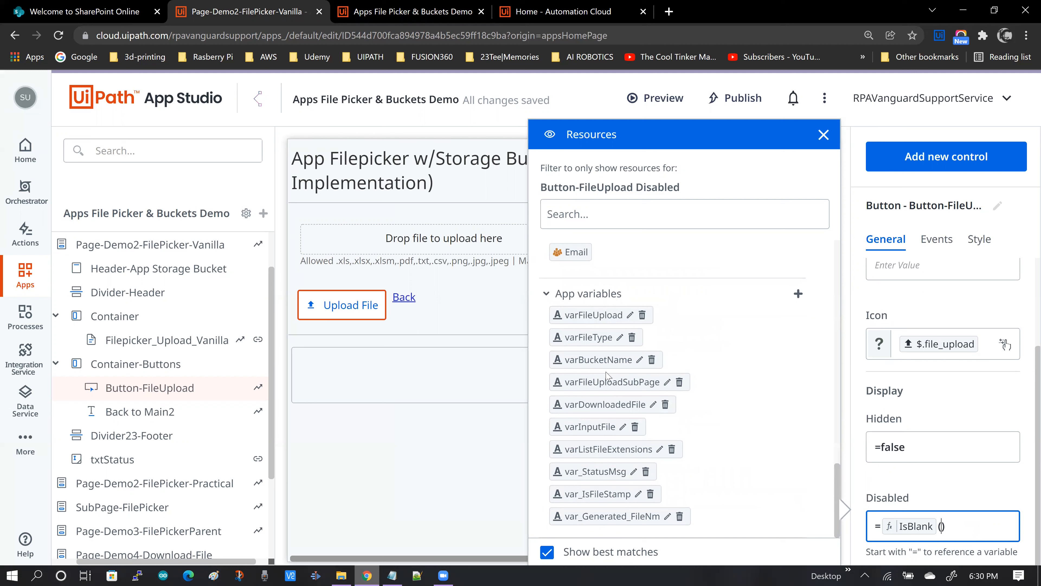
{"action": "left_click", "coordinate": [582, 342]}
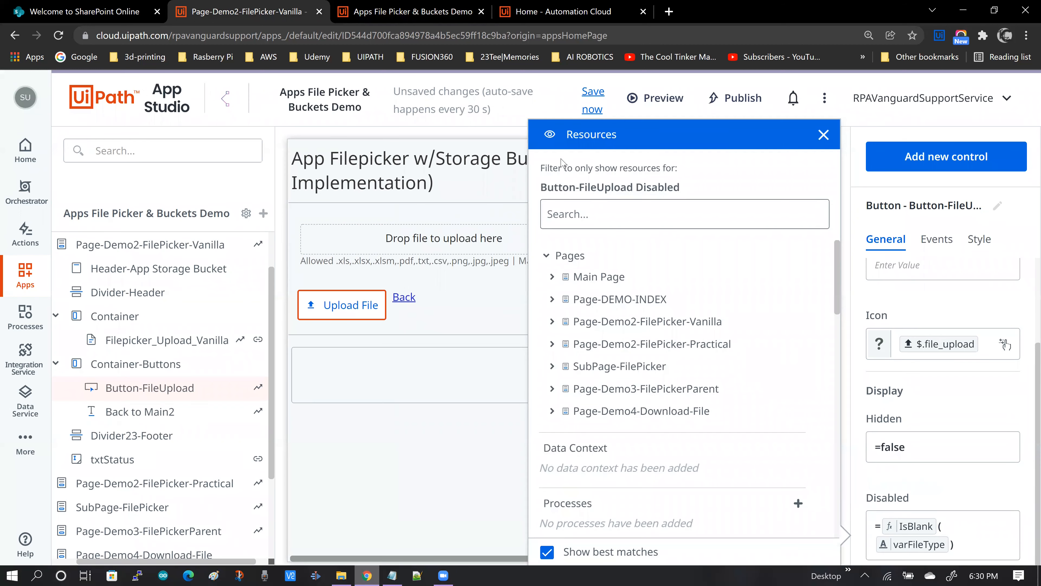
{"action": "left_click", "coordinate": [593, 96]}
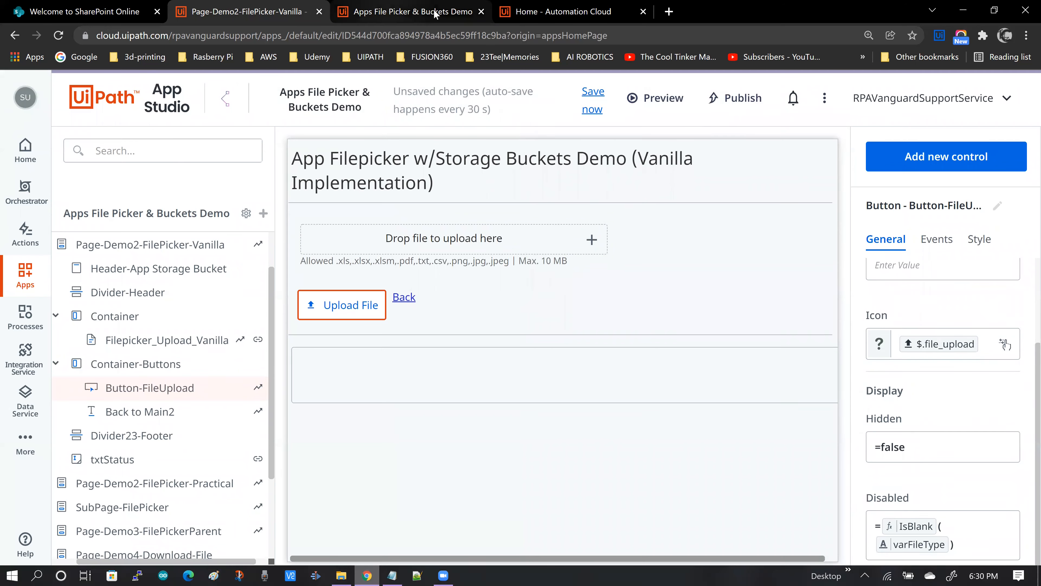
{"action": "left_click", "coordinate": [593, 96]}
Step: Preview the app, open the Vanilla Implementation page, add solarbotics_gm2_metric.pdf to the file picker, and discard it
{"action": "left_click", "coordinate": [672, 100]}
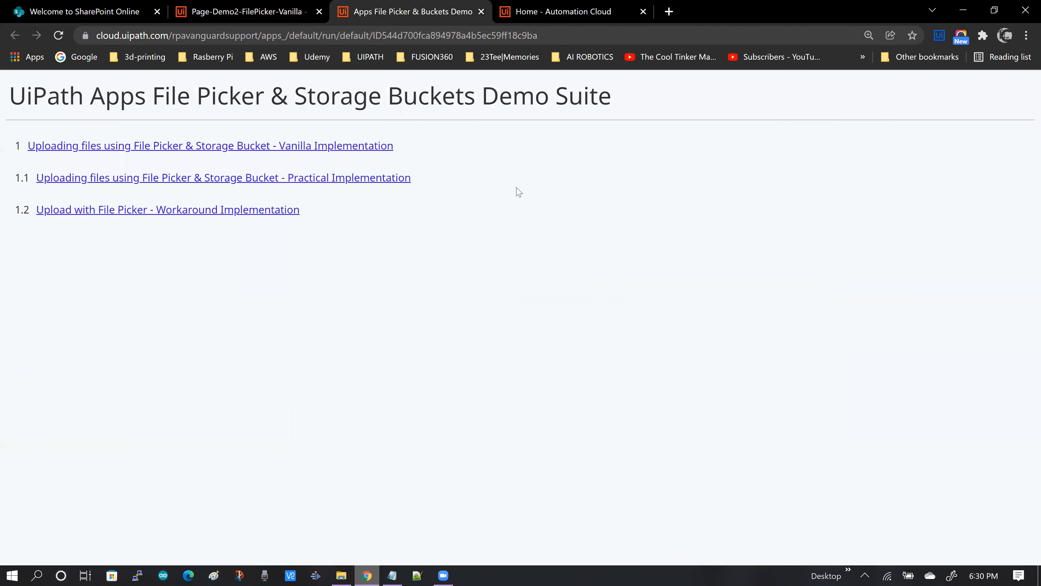
{"action": "left_click", "coordinate": [178, 142]}
{"action": "key", "text": "alt+Tab"}
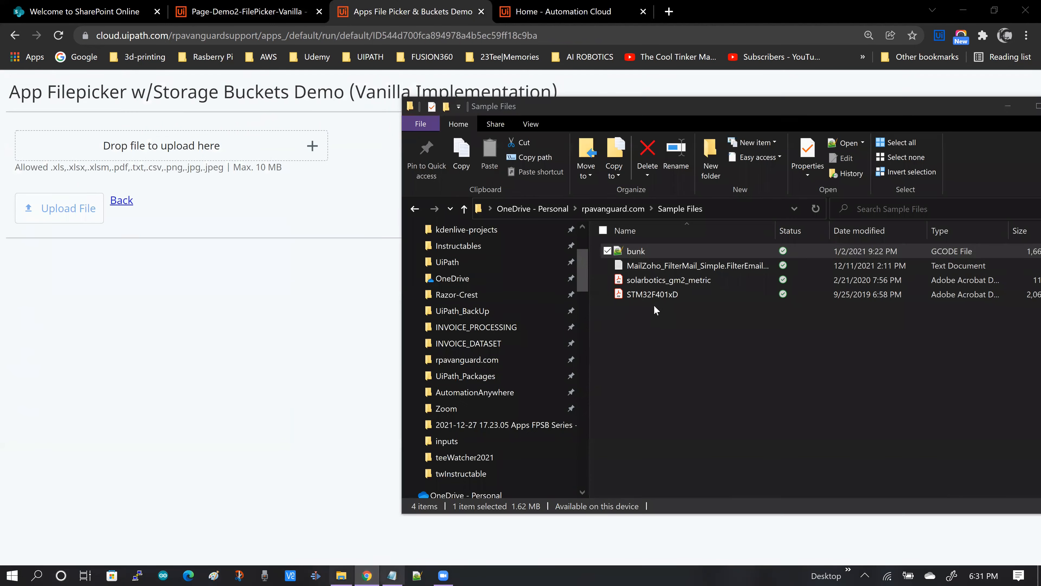
{"action": "left_click_drag", "start_coordinate": [669, 280], "coordinate": [82, 147]}
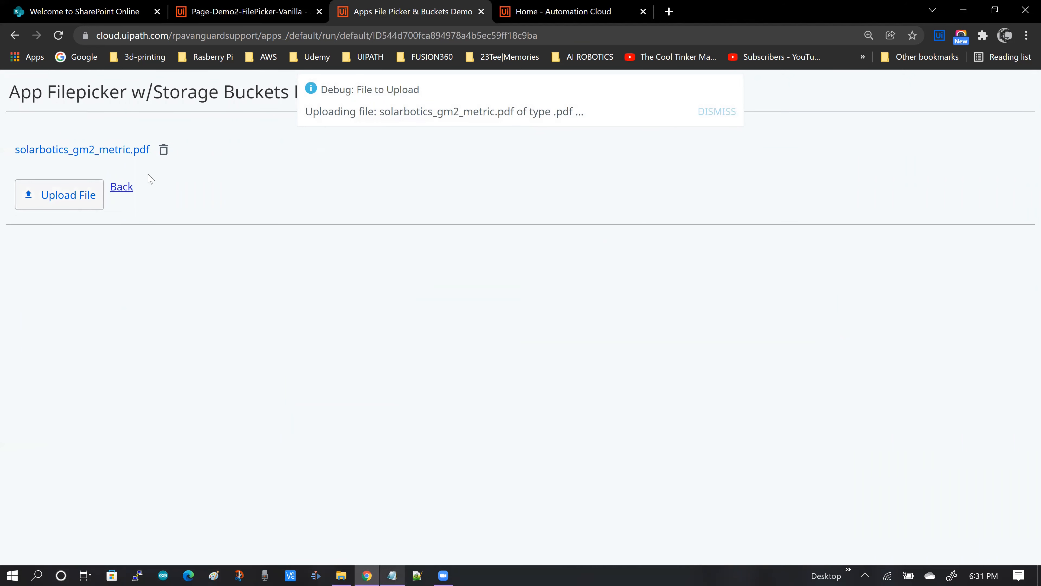
{"action": "left_click", "coordinate": [164, 151]}
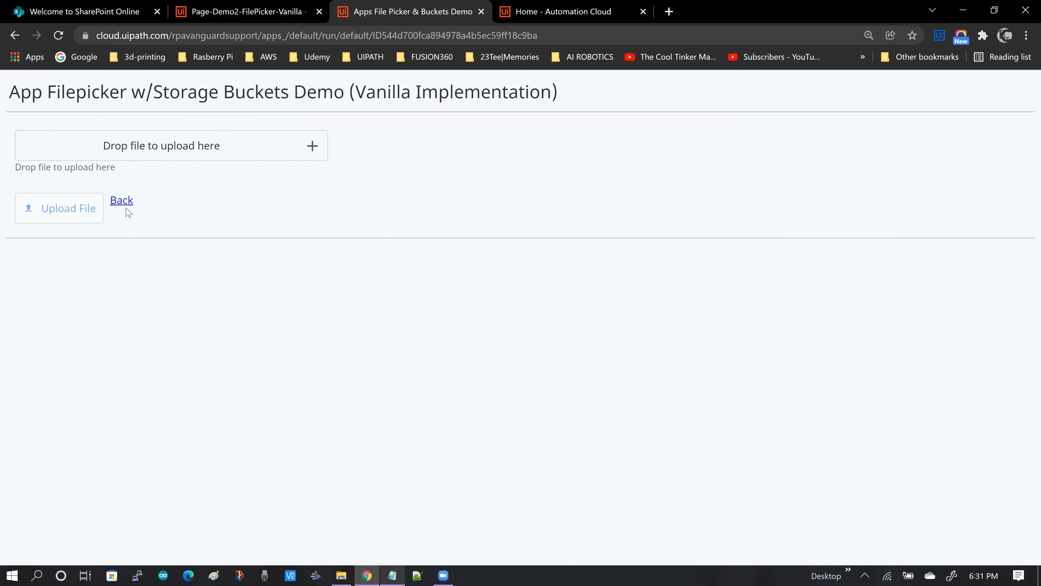
Step: Return to App Studio and review the Upload File button's Disabled expression
{"action": "left_click", "coordinate": [234, 16]}
{"action": "scroll", "coordinate": [996, 482], "scroll_direction": "down", "scroll_amount": 1}
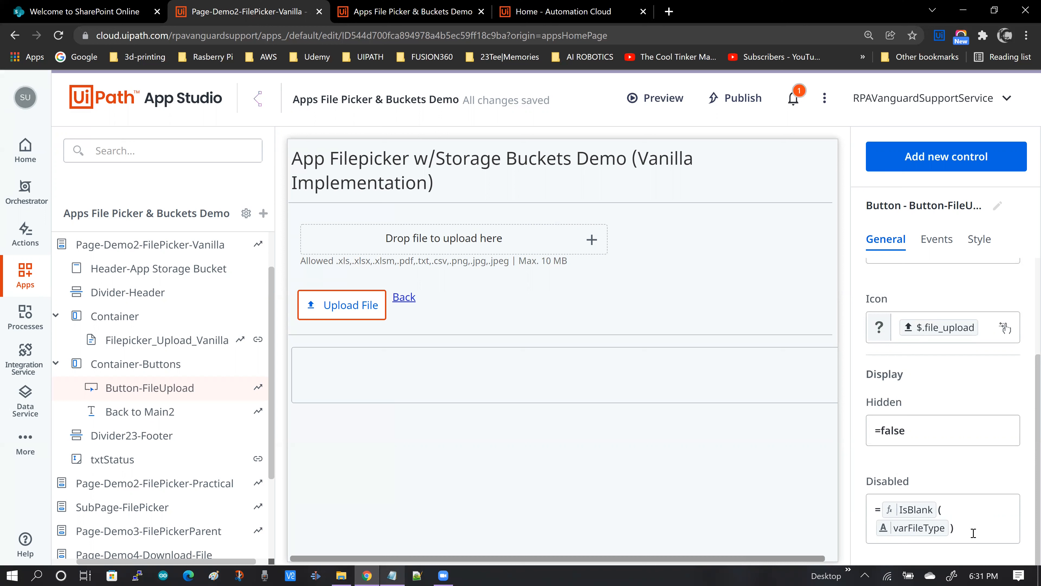
{"action": "scroll", "coordinate": [977, 537], "scroll_direction": "up", "scroll_amount": 3}
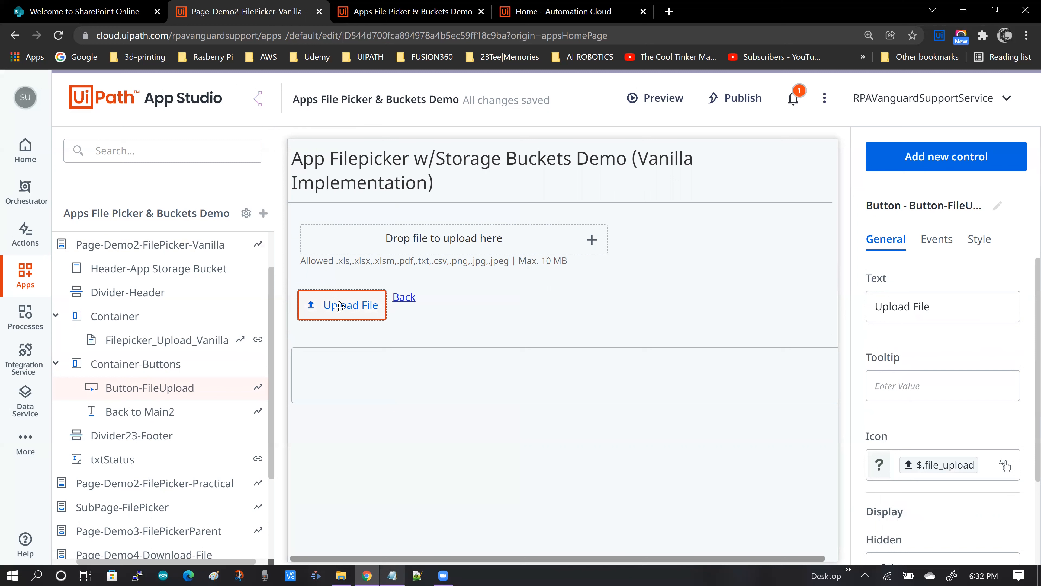
Step: Open the Upload File button's Clicked On rule and examine its .pdf condition and the storage bucket upload action
{"action": "left_click", "coordinate": [939, 242]}
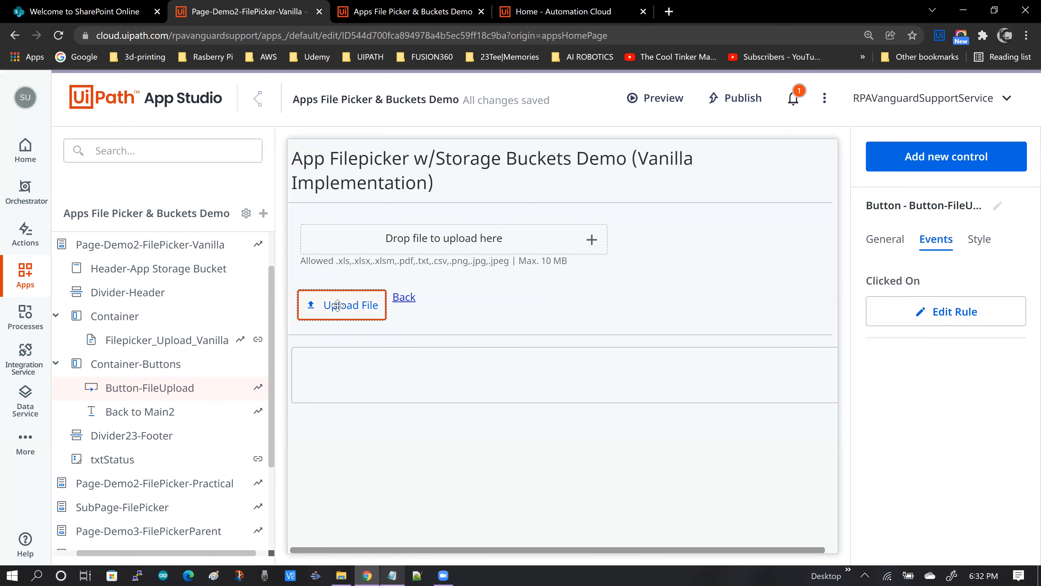
{"action": "left_click", "coordinate": [959, 313]}
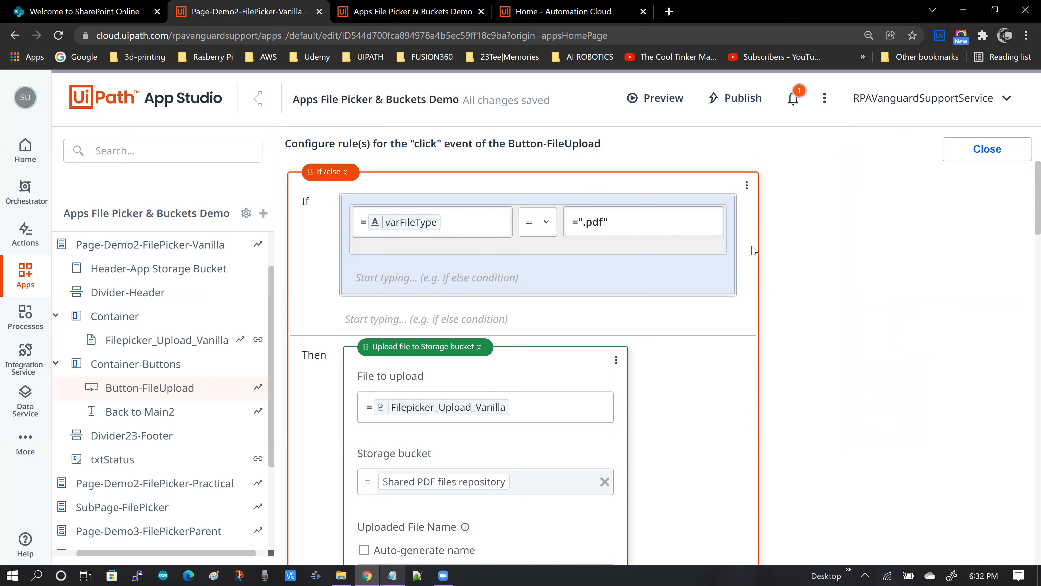
{"action": "left_click_drag", "start_coordinate": [1038, 197], "coordinate": [1038, 226]}
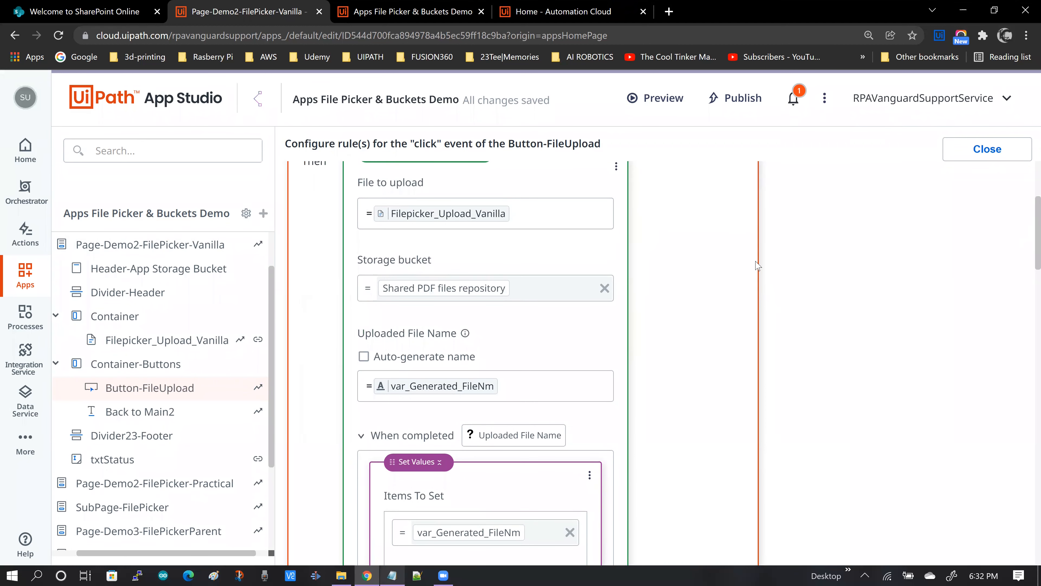
{"action": "scroll", "coordinate": [774, 268], "scroll_direction": "up", "scroll_amount": 2}
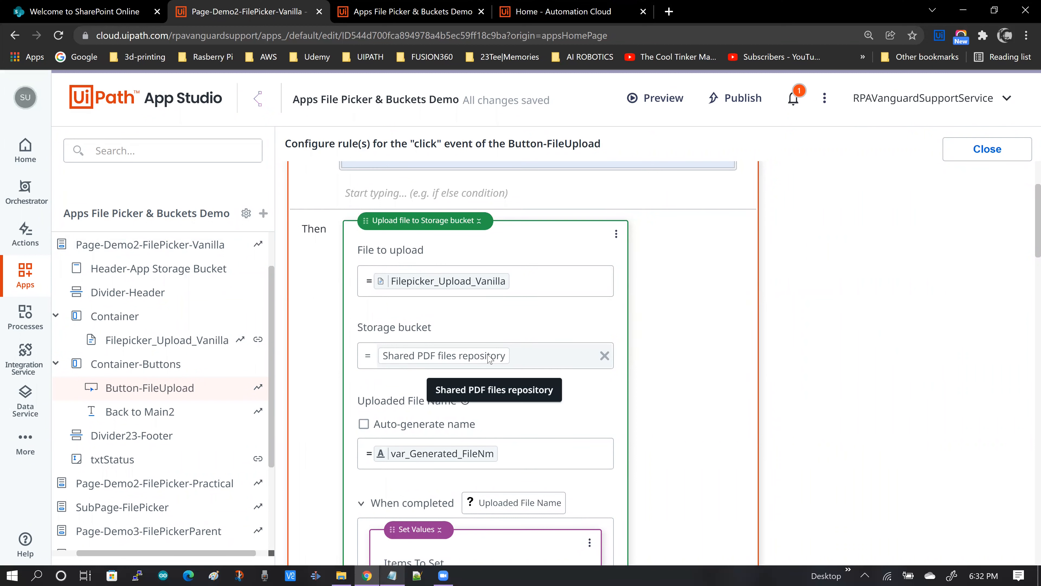
Step: Enable Auto-generate name for the file uploaded to the Shared PDF files repository bucket
{"action": "scroll", "coordinate": [689, 356], "scroll_direction": "down", "scroll_amount": 3}
{"action": "scroll", "coordinate": [689, 355], "scroll_direction": "down", "scroll_amount": 3}
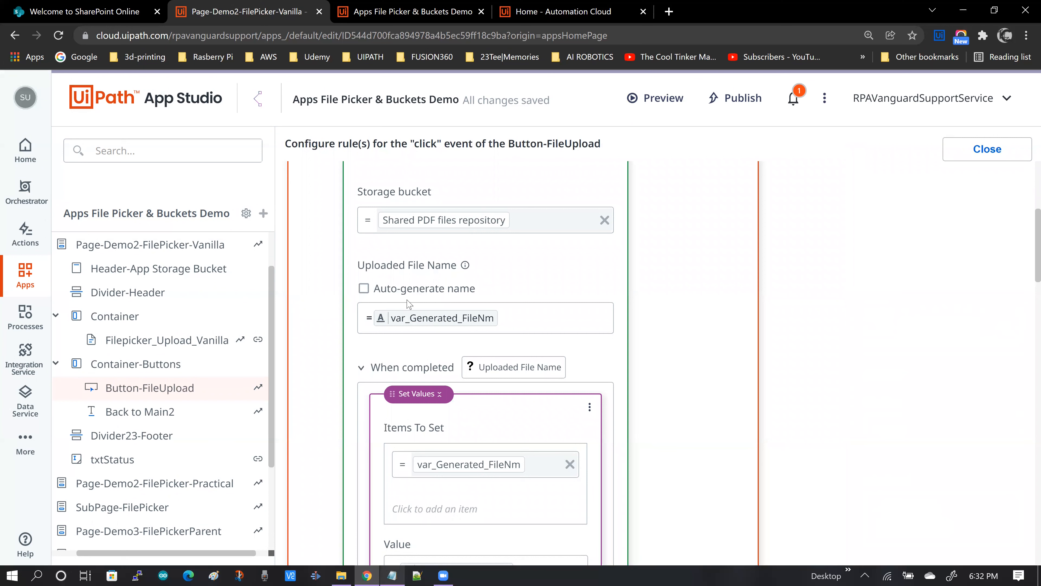
{"action": "left_click", "coordinate": [364, 289]}
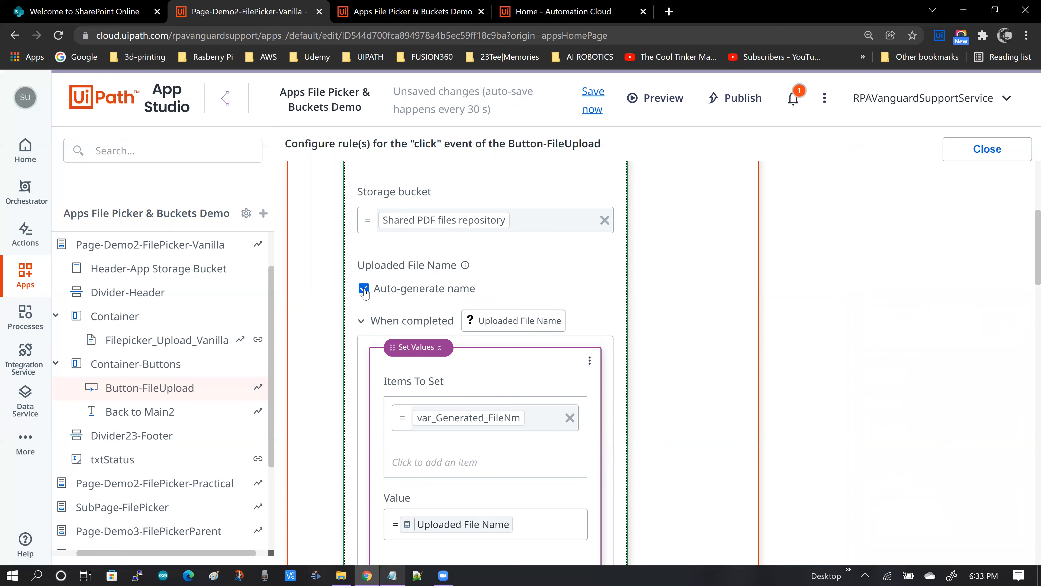
Step: Turn off Auto-generate name for the Shared PDF files repository upload, leaving var_Generated_FileNm as the uploaded file name
{"action": "left_click", "coordinate": [363, 288]}
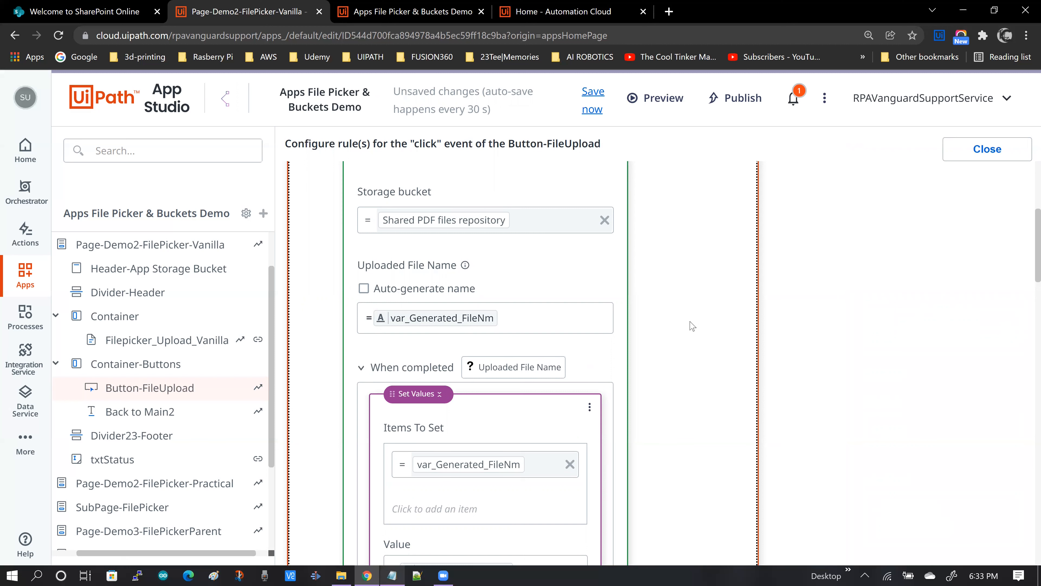
{"action": "scroll", "coordinate": [691, 260], "scroll_direction": "down", "scroll_amount": 1}
{"action": "scroll", "coordinate": [690, 258], "scroll_direction": "up", "scroll_amount": 3}
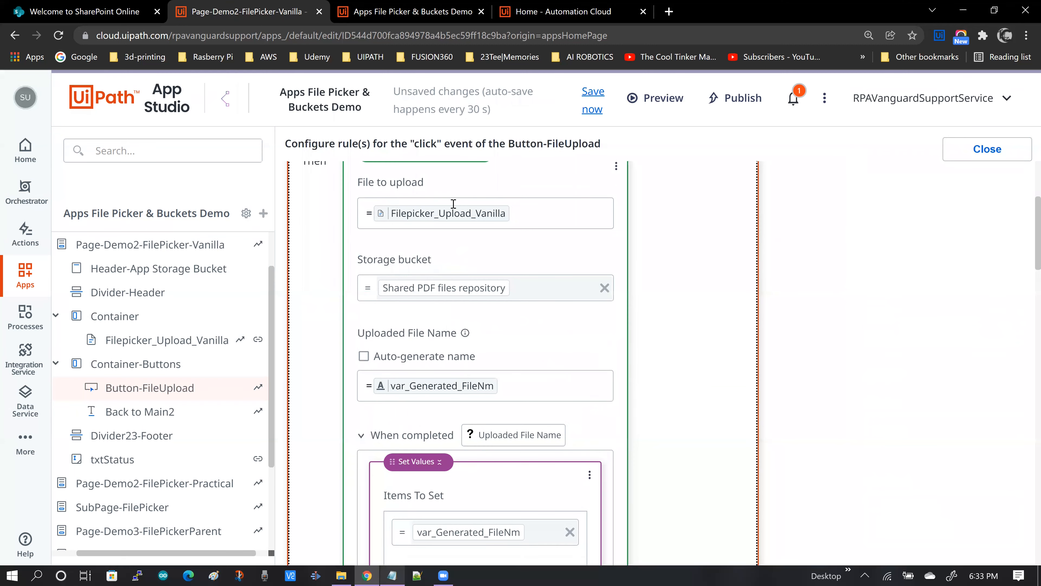
{"action": "scroll", "coordinate": [699, 383], "scroll_direction": "down", "scroll_amount": 2}
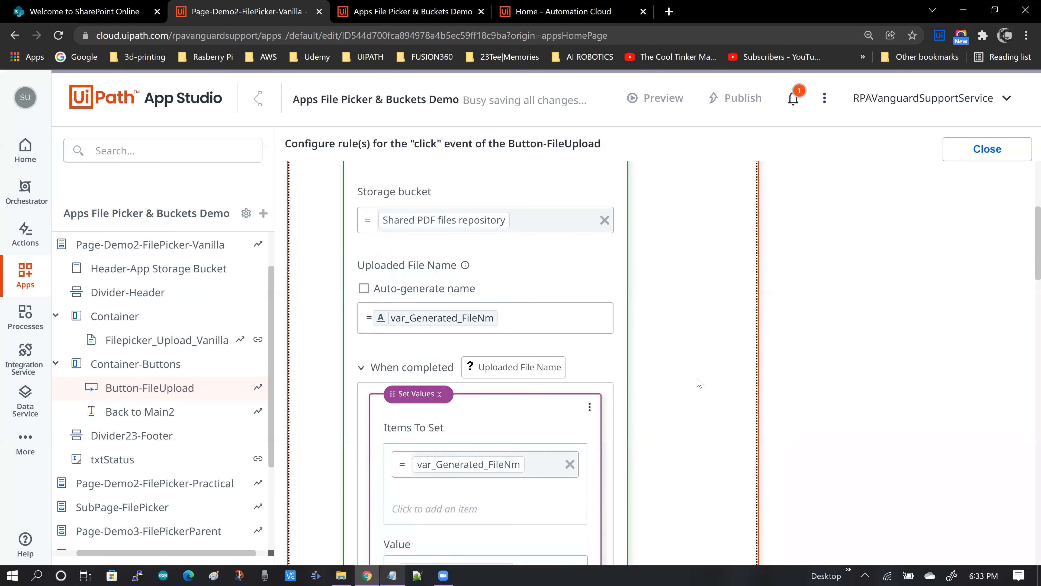
{"action": "scroll", "coordinate": [700, 383], "scroll_direction": "down", "scroll_amount": 3}
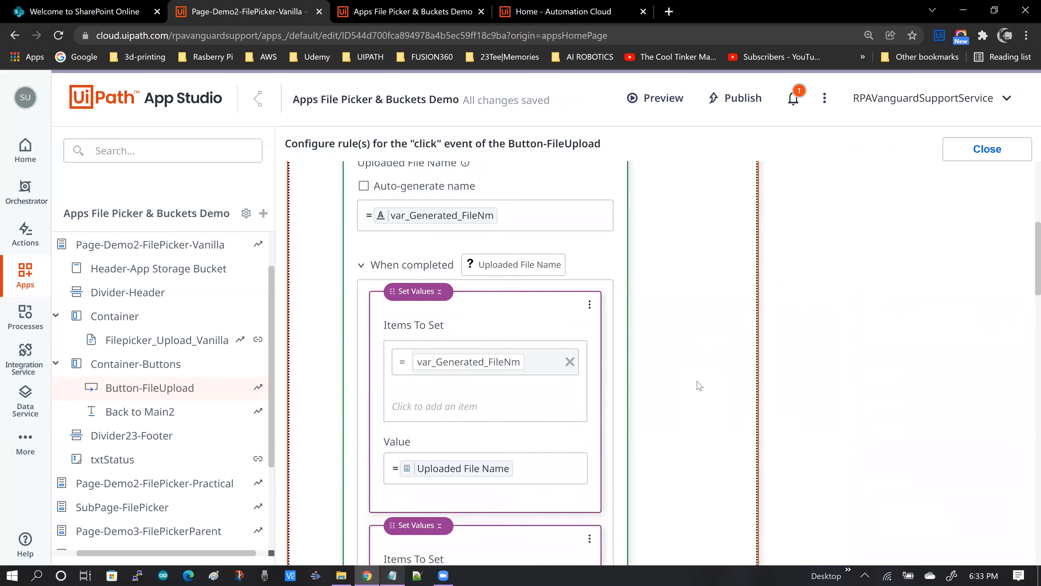
{"action": "scroll", "coordinate": [699, 386], "scroll_direction": "down", "scroll_amount": 1}
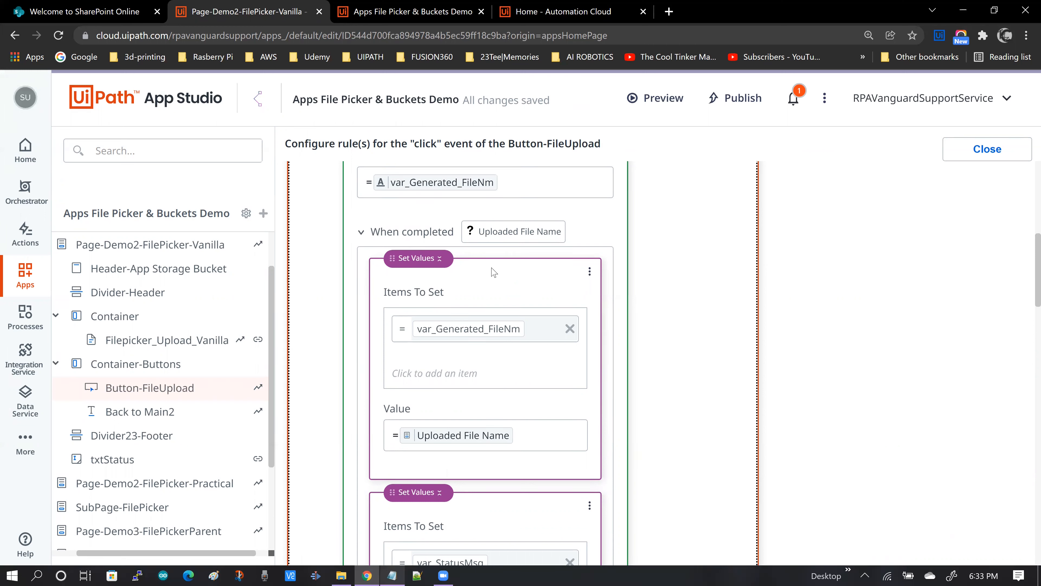
Step: Examine the When completed actions of the PDF upload that set var_Generated_FileNm and the var_StatusMsg success message
{"action": "left_click", "coordinate": [518, 437]}
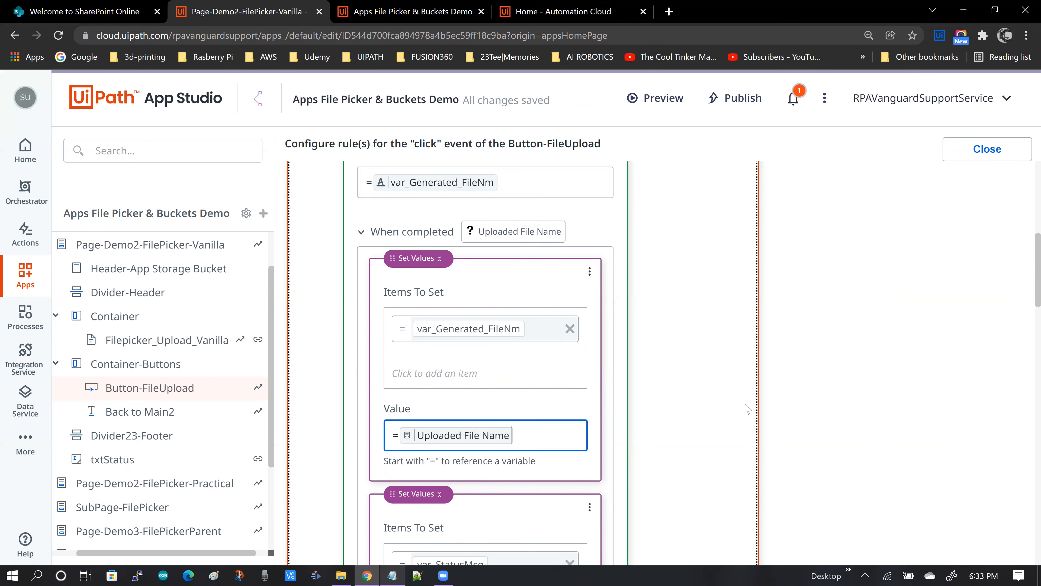
{"action": "left_click", "coordinate": [490, 350]}
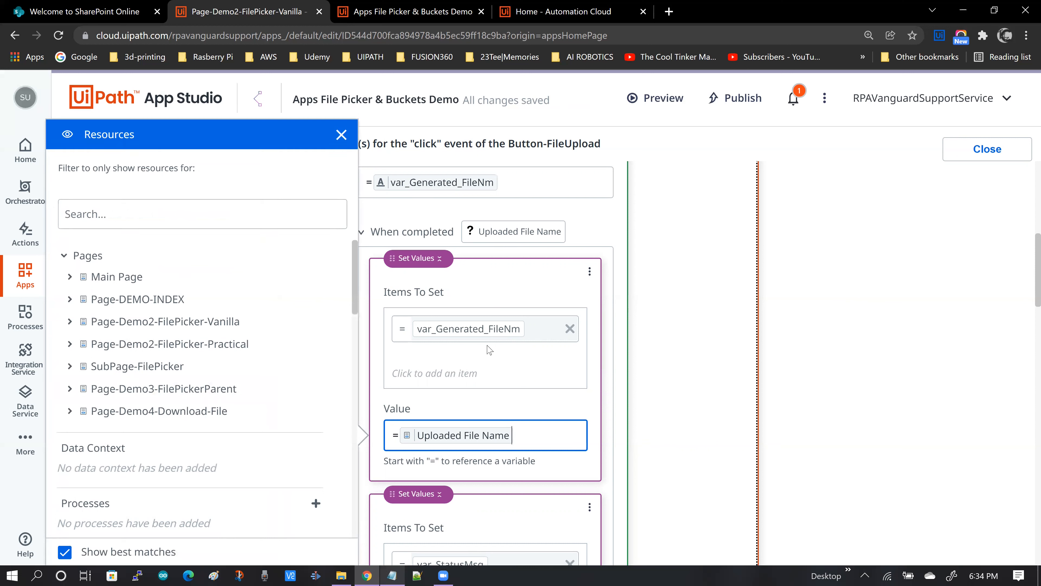
{"action": "left_click", "coordinate": [662, 347]}
{"action": "scroll", "coordinate": [662, 347], "scroll_direction": "down", "scroll_amount": 5}
{"action": "scroll", "coordinate": [663, 347], "scroll_direction": "down", "scroll_amount": 2}
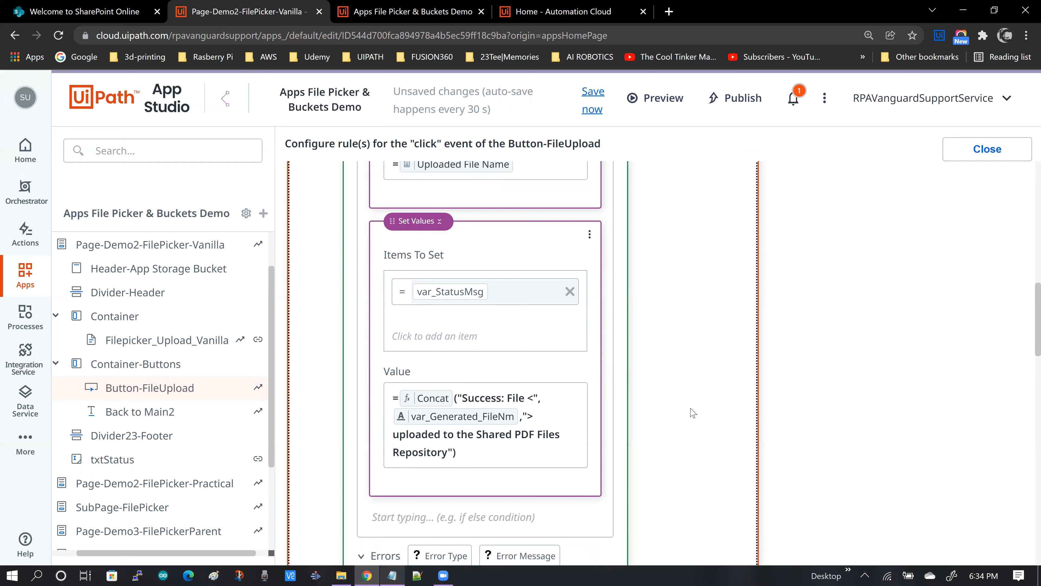
{"action": "scroll", "coordinate": [687, 406], "scroll_direction": "up", "scroll_amount": 2}
{"action": "scroll", "coordinate": [687, 405], "scroll_direction": "up", "scroll_amount": 3}
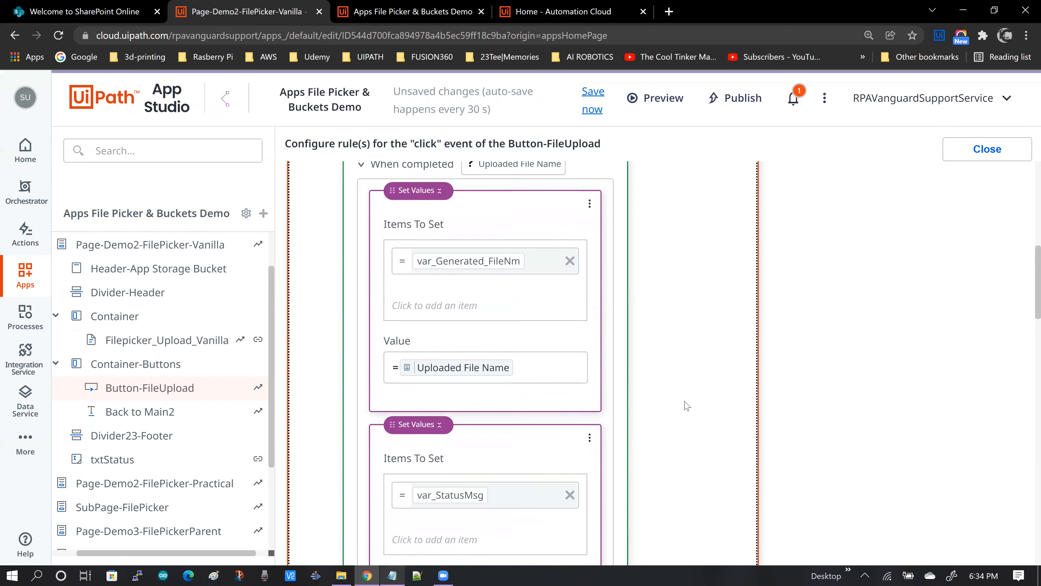
{"action": "scroll", "coordinate": [615, 328], "scroll_direction": "up", "scroll_amount": 2}
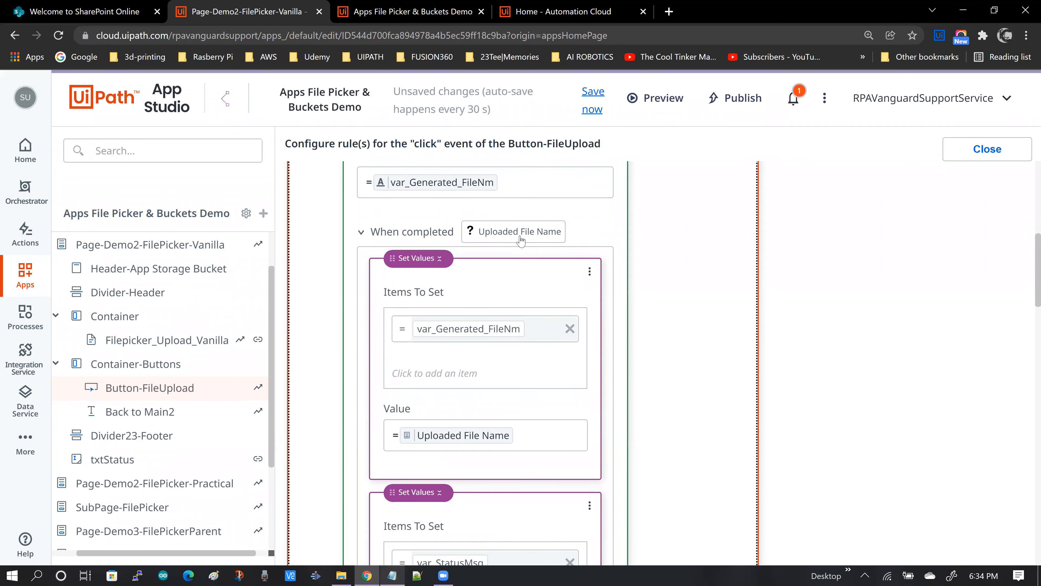
{"action": "scroll", "coordinate": [713, 355], "scroll_direction": "down", "scroll_amount": 7}
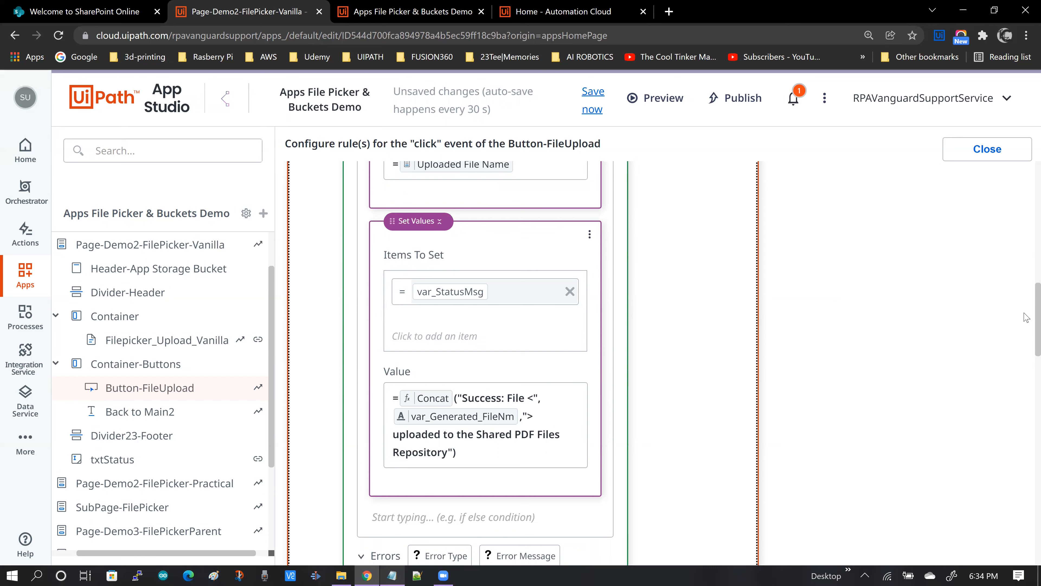
Step: Review the PDF upload's Errors action, then the .txt condition with its upload to the Shared Text files repository
{"action": "scroll", "coordinate": [1027, 357], "scroll_direction": "down", "scroll_amount": 3}
{"action": "scroll", "coordinate": [1027, 365], "scroll_direction": "down", "scroll_amount": 5}
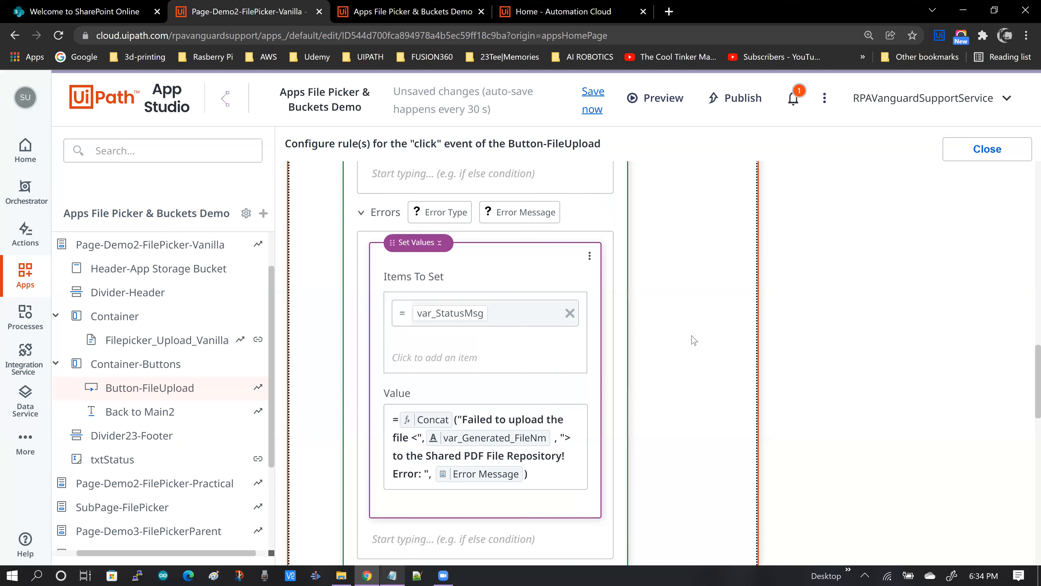
{"action": "scroll", "coordinate": [693, 339], "scroll_direction": "down", "scroll_amount": 2}
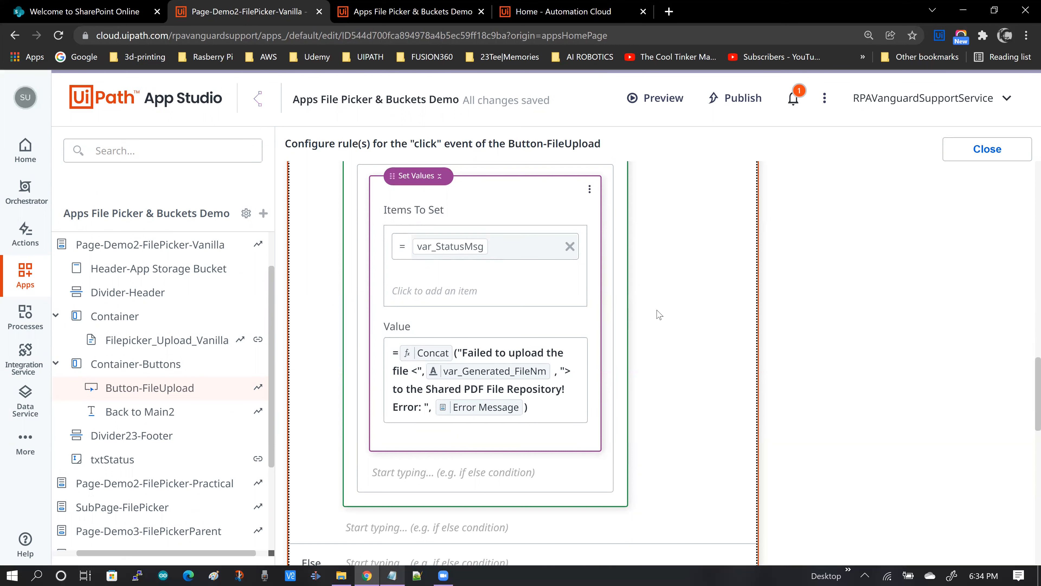
{"action": "scroll", "coordinate": [648, 320], "scroll_direction": "down", "scroll_amount": 2}
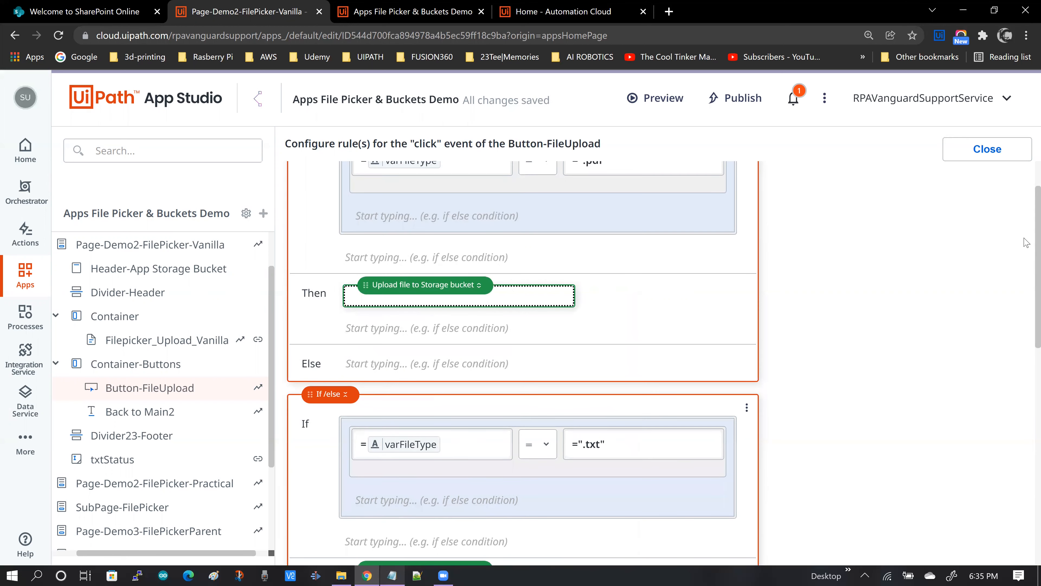
{"action": "scroll", "coordinate": [391, 312], "scroll_direction": "down", "scroll_amount": 5}
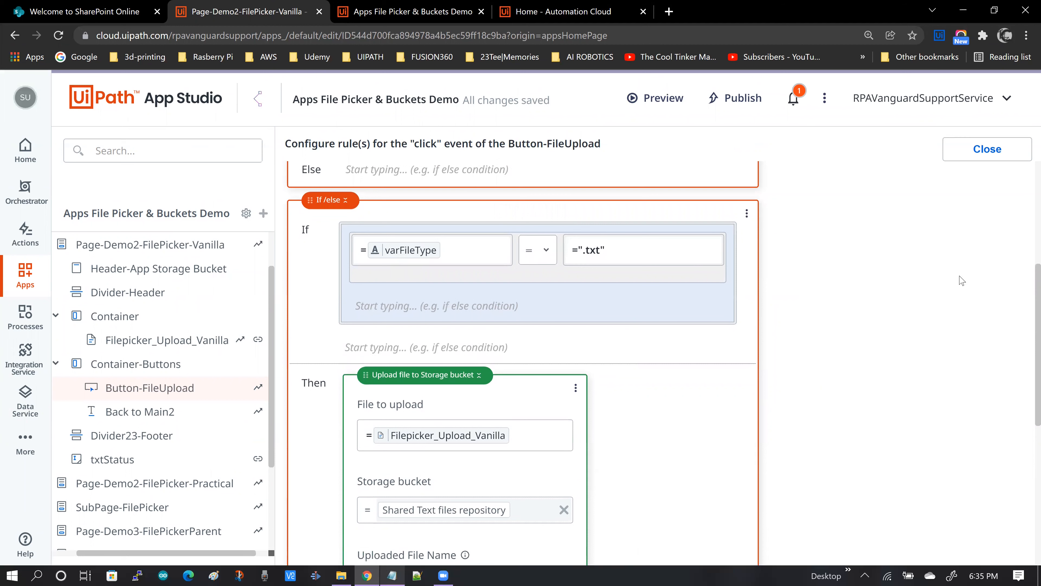
{"action": "scroll", "coordinate": [1026, 312], "scroll_direction": "down", "scroll_amount": 5}
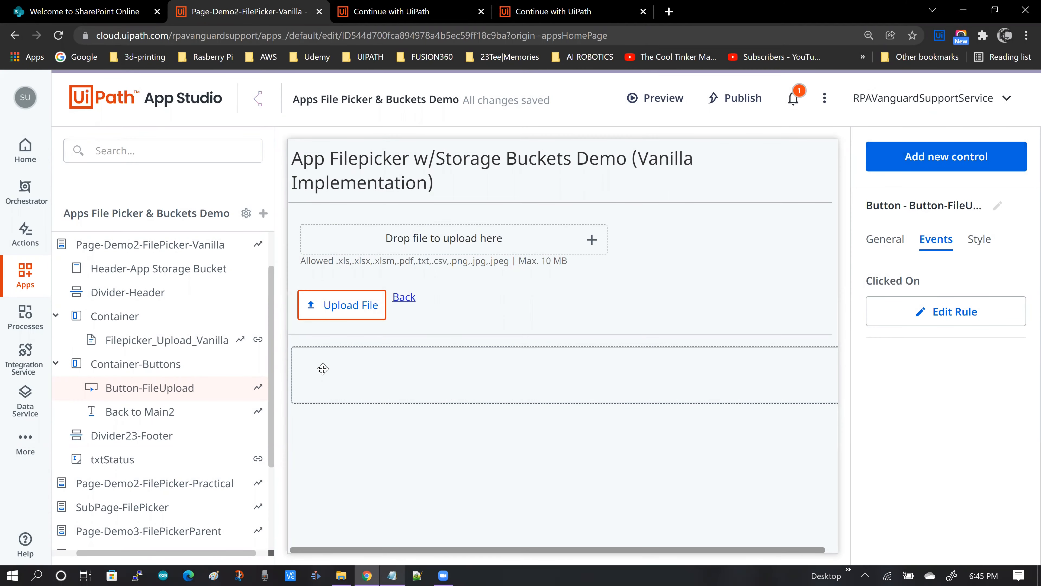
Step: Review the general settings of the txtStatus text area, including its value binding and its Hidden expression
{"action": "left_click", "coordinate": [313, 368]}
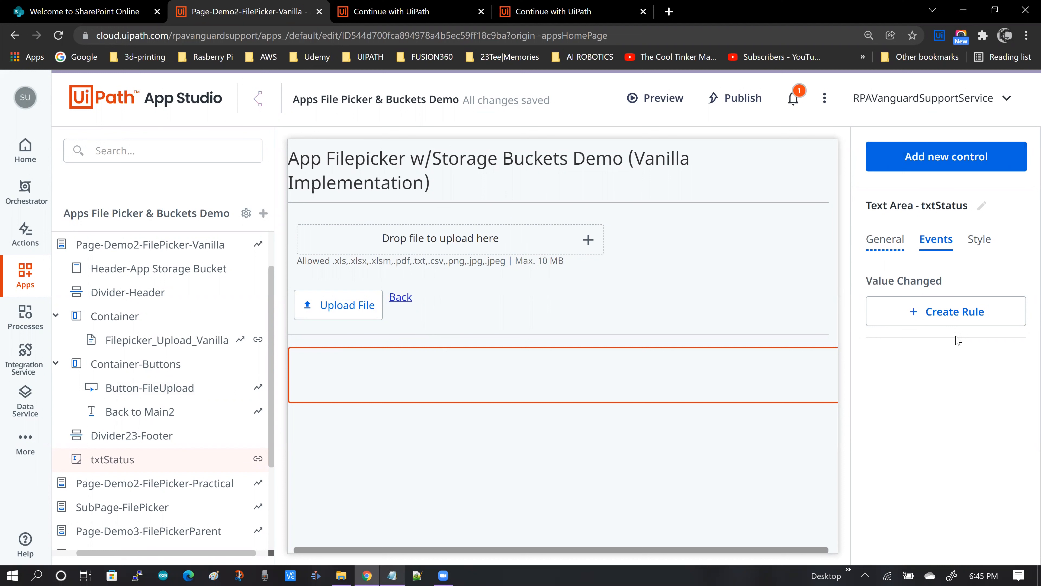
{"action": "left_click", "coordinate": [886, 245]}
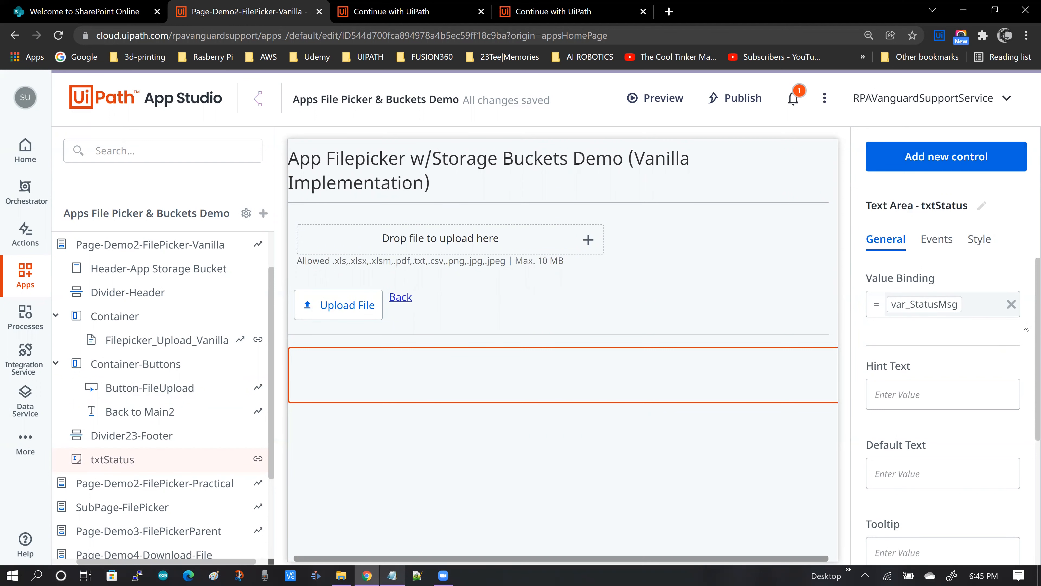
{"action": "scroll", "coordinate": [1027, 353], "scroll_direction": "down", "scroll_amount": 3}
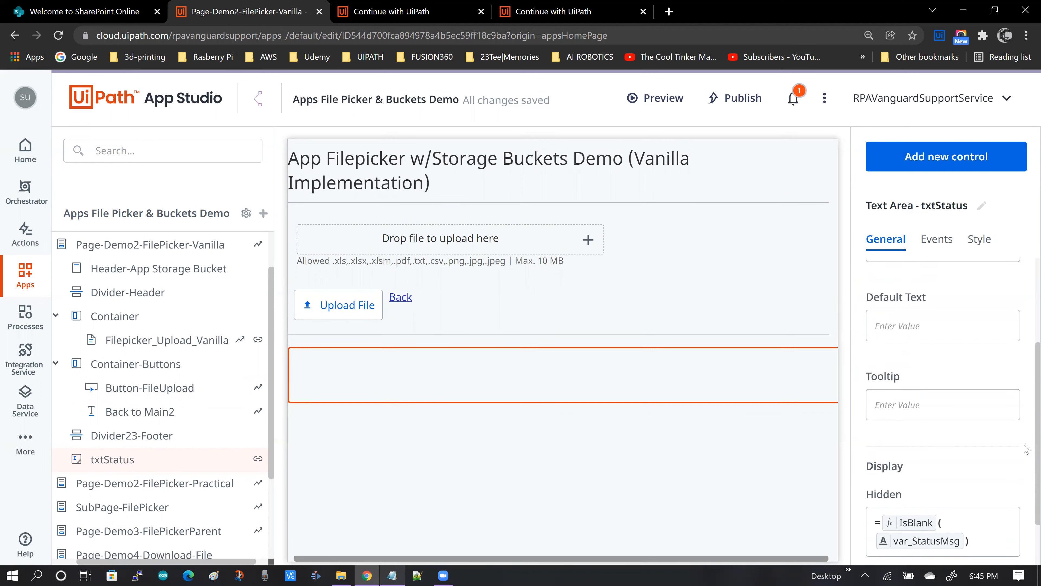
{"action": "scroll", "coordinate": [1027, 448], "scroll_direction": "down", "scroll_amount": 2}
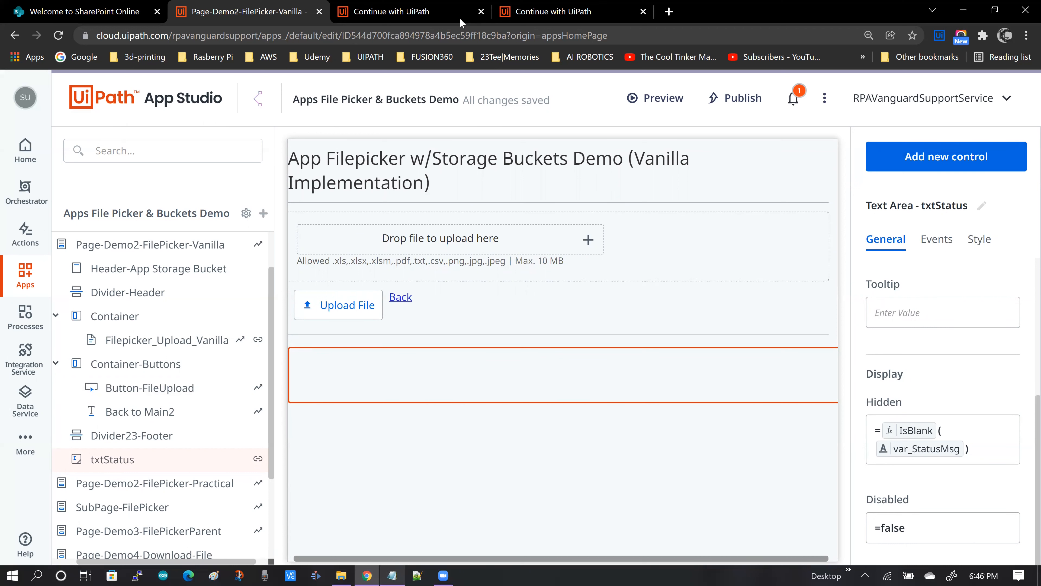
Step: Close the two leftover sign-in tabs, preview the app, and upload the MailZoho_FilterMail_Simple.FilterEmail_Simple.trace.txt file through the vanilla file picker
{"action": "left_click", "coordinate": [482, 12]}
{"action": "left_click", "coordinate": [481, 12]}
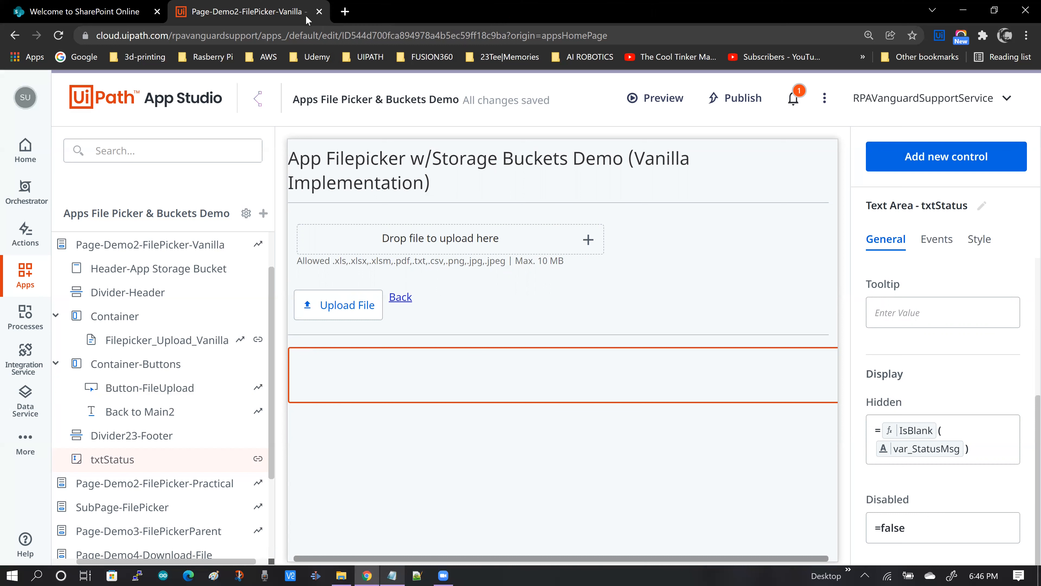
{"action": "left_click", "coordinate": [644, 100]}
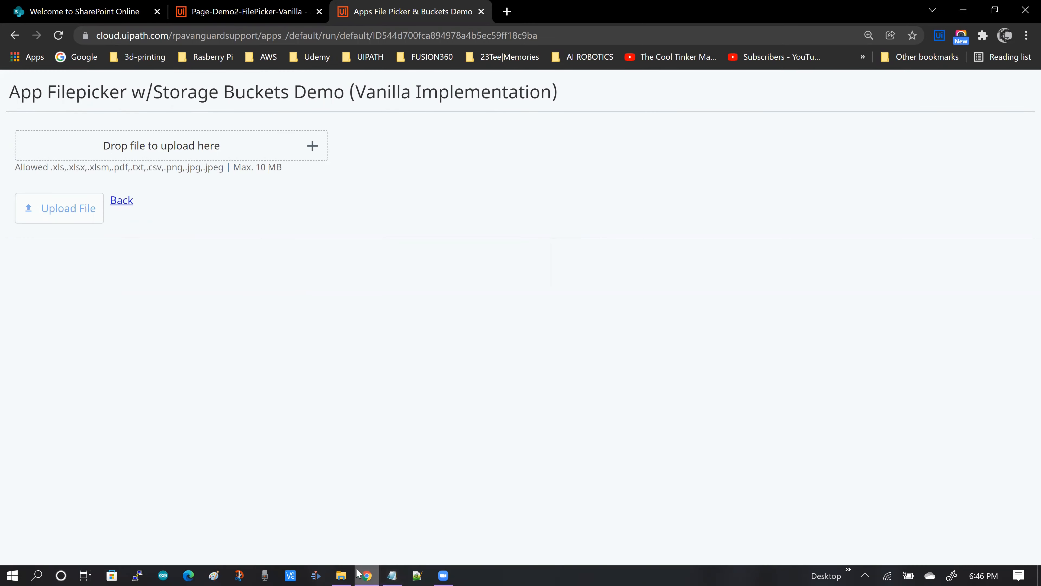
{"action": "left_click", "coordinate": [343, 575]}
{"action": "left_click_drag", "start_coordinate": [673, 266], "coordinate": [196, 161]}
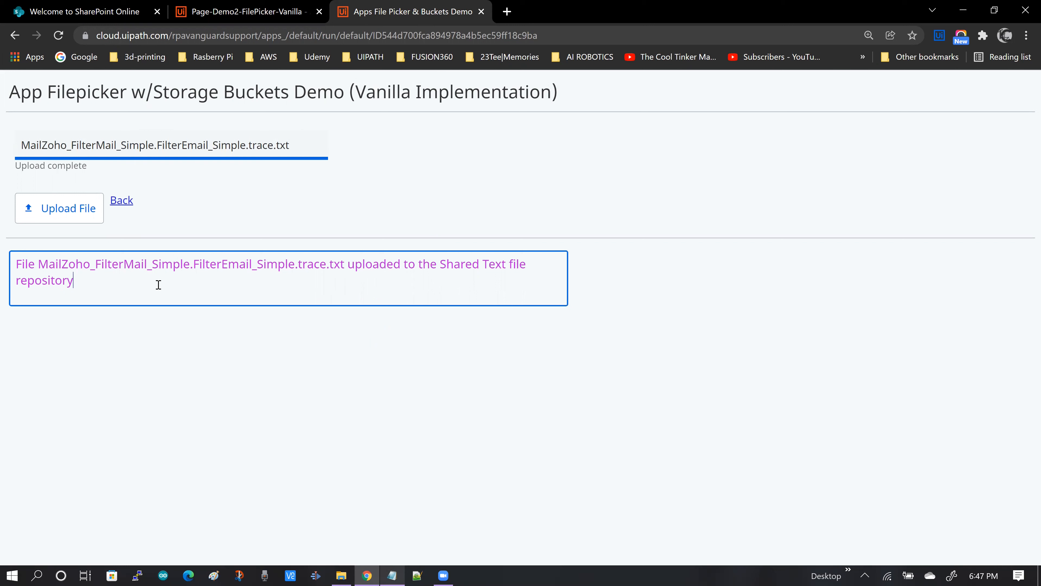
{"action": "left_click", "coordinate": [143, 355]}
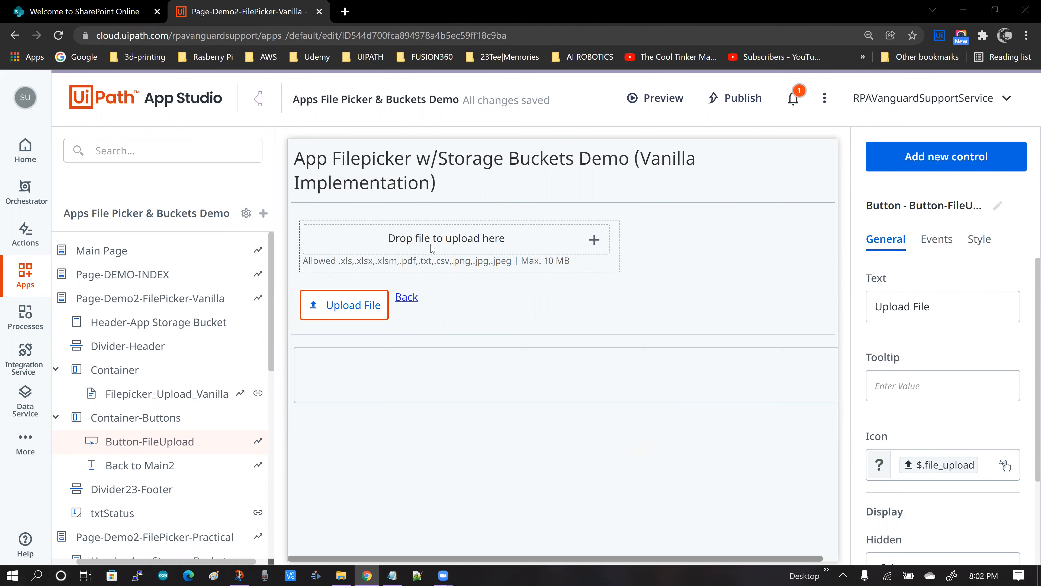
Step: Restrict the Filepicker_Upload_Vanilla control's allowed file types to .pdf and save the app
{"action": "left_click", "coordinate": [385, 242]}
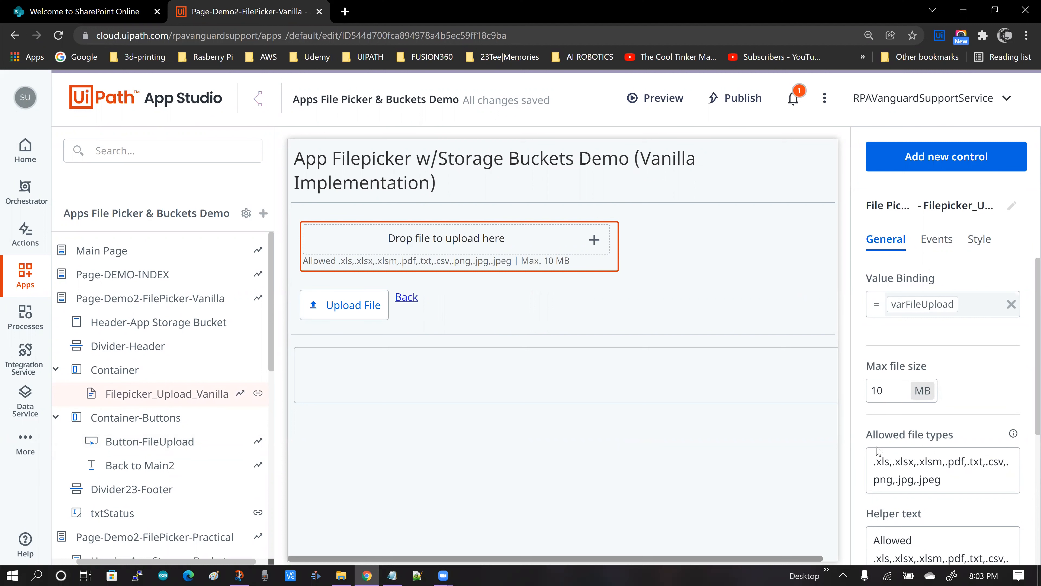
{"action": "left_click_drag", "start_coordinate": [943, 482], "coordinate": [870, 465]}
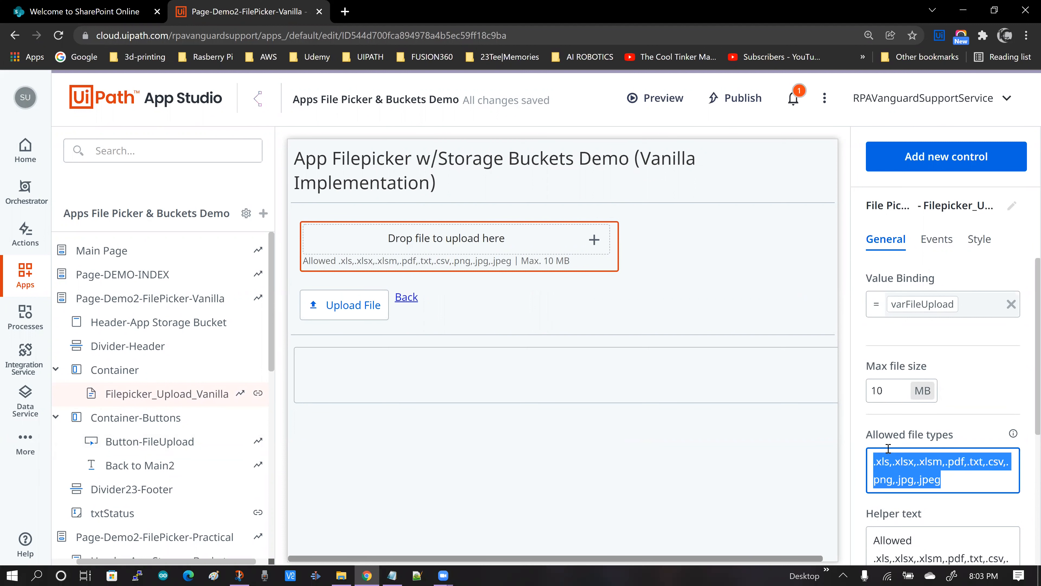
{"action": "left_click", "coordinate": [886, 391]}
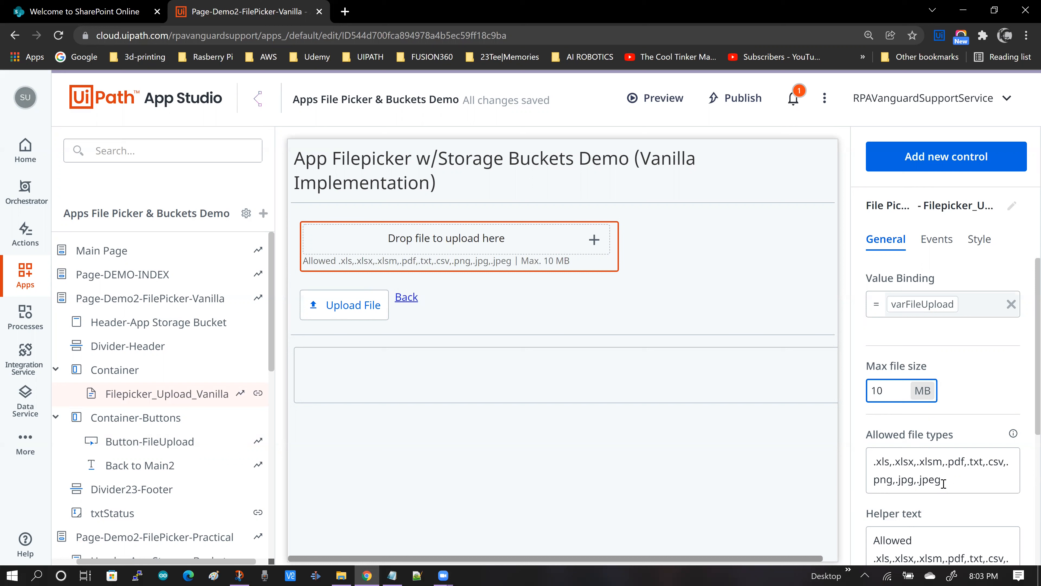
{"action": "triple_click", "coordinate": [884, 474]}
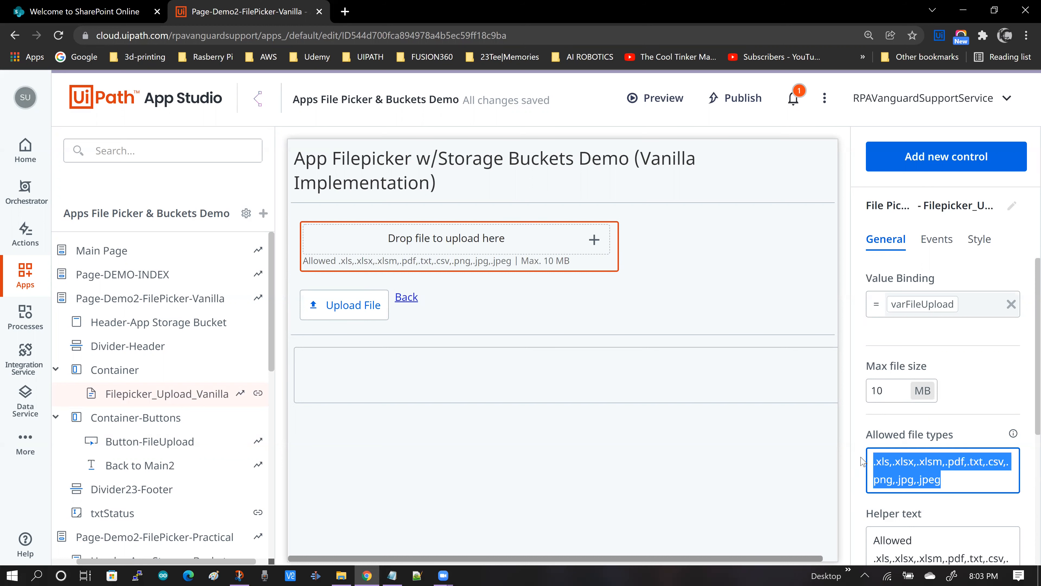
{"action": "key", "text": "BackSpace"}
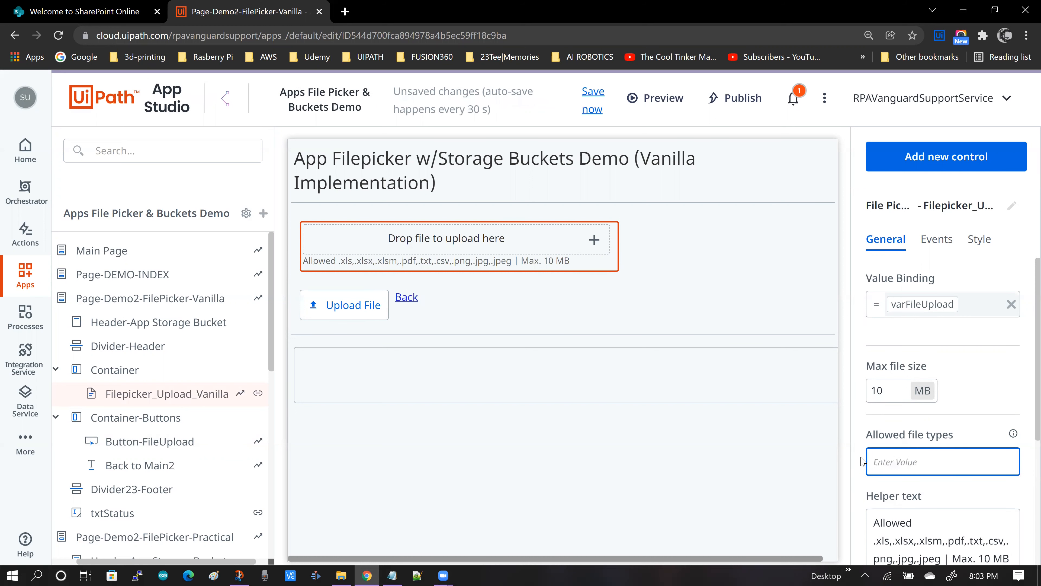
{"action": "type", "text": "."}
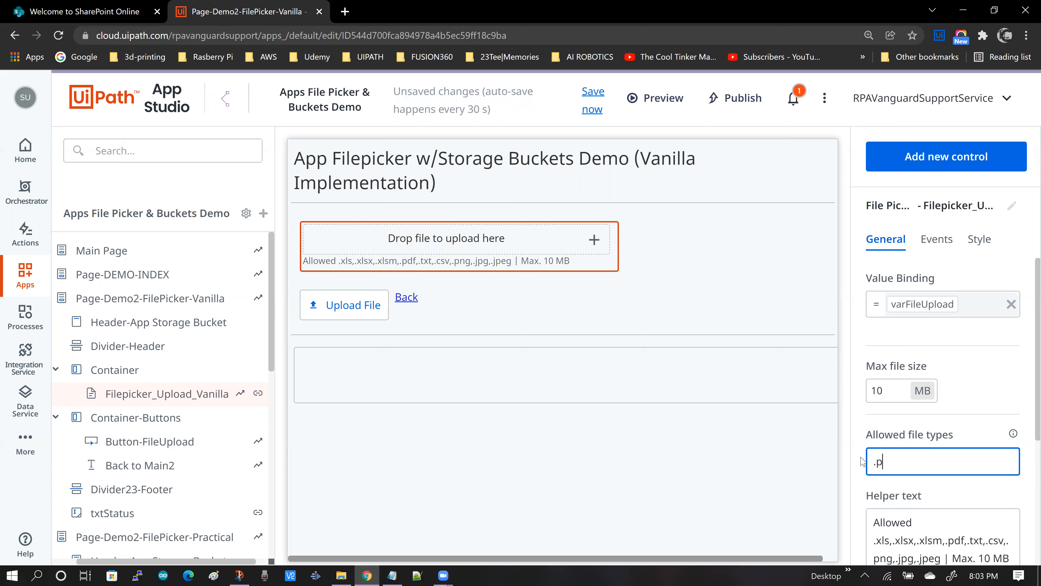
{"action": "type", "text": "pdf"}
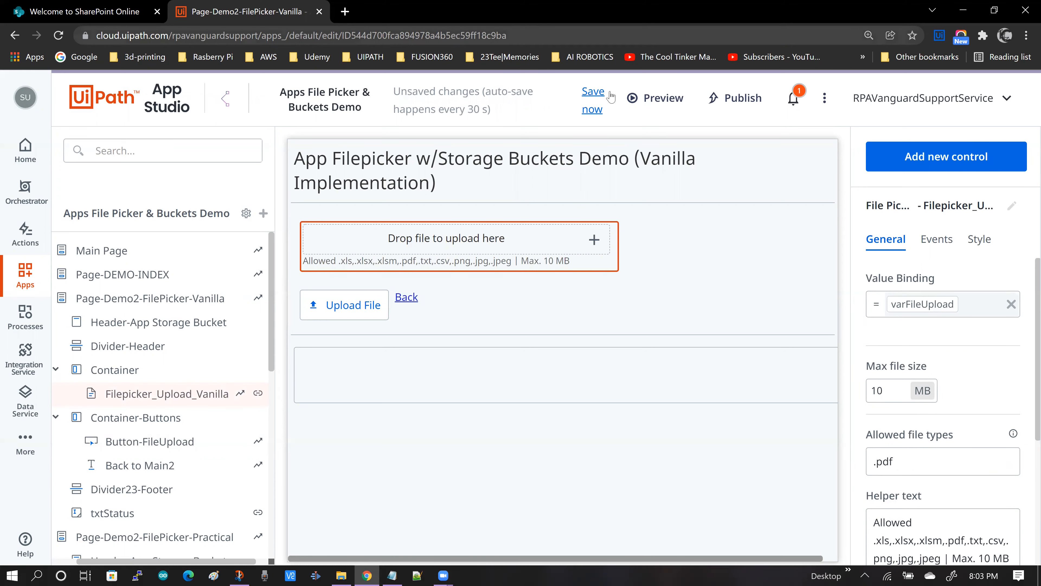
{"action": "left_click", "coordinate": [593, 96]}
Step: Preview the app and try adding the MailZoho text file from the Sample Files folder to the PDF-only file picker
{"action": "left_click", "coordinate": [661, 98]}
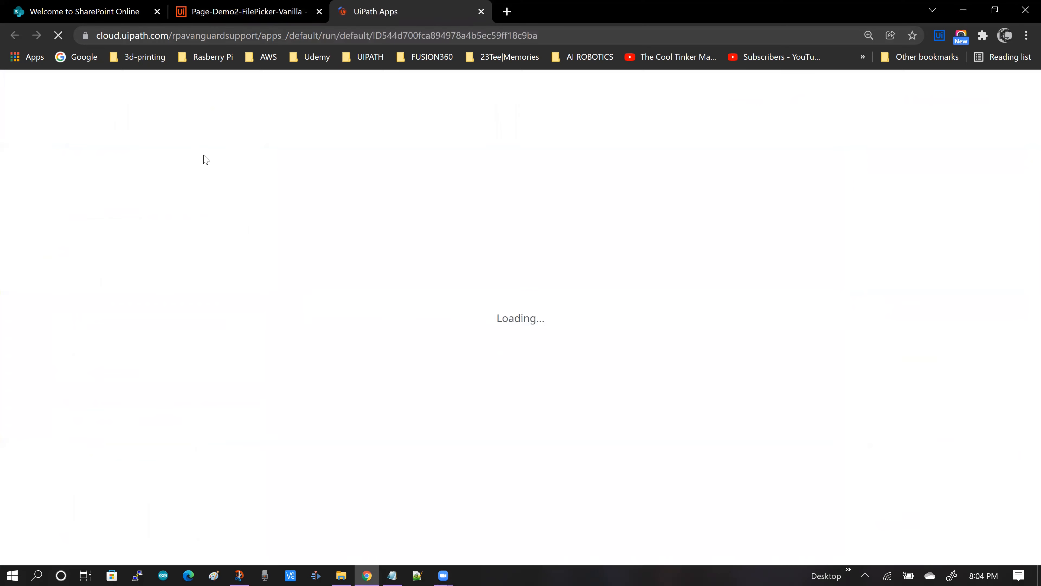
{"action": "left_click", "coordinate": [184, 147]}
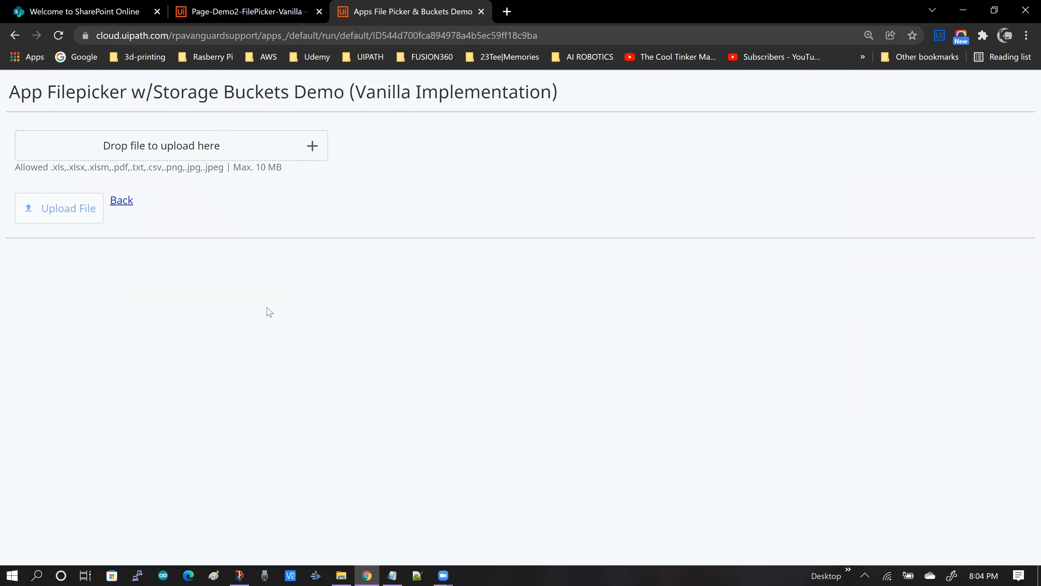
{"action": "left_click", "coordinate": [340, 575]}
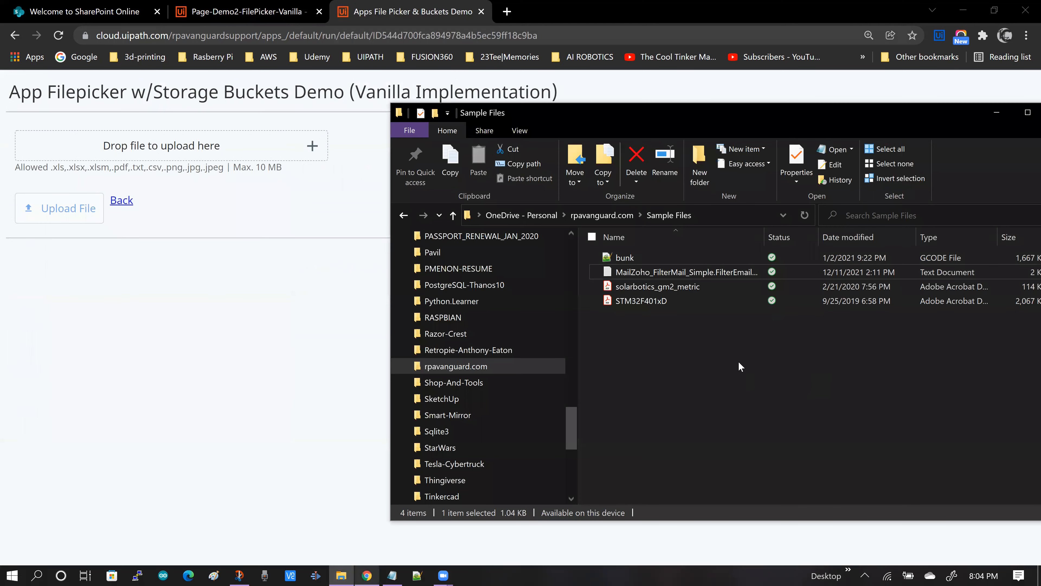
{"action": "left_click_drag", "start_coordinate": [699, 278], "coordinate": [160, 147]}
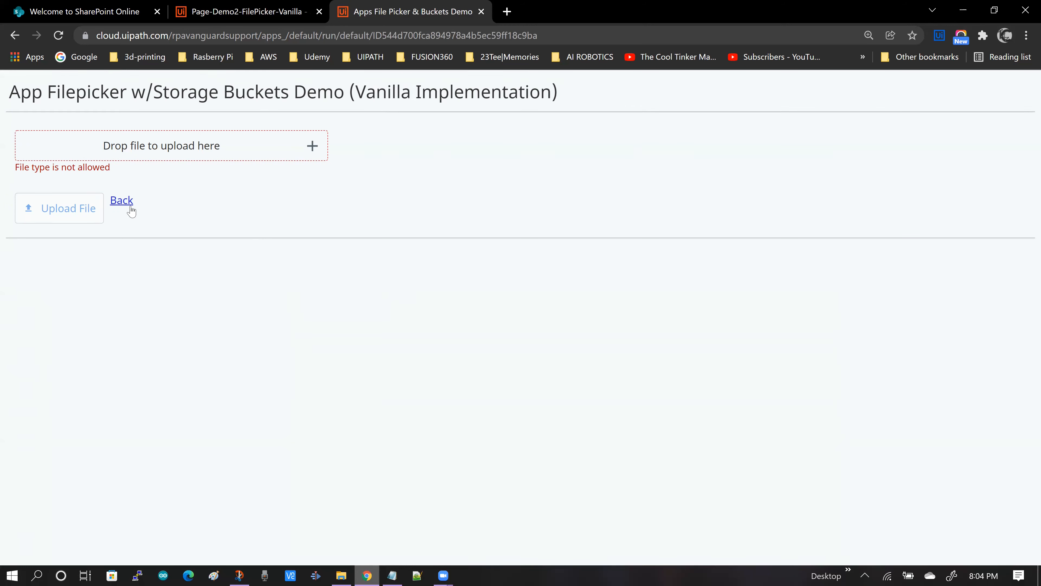
Step: Close the app preview and set the Filepicker_Upload_Vanilla control's maximum file size to 1 MB
{"action": "left_click", "coordinate": [120, 203]}
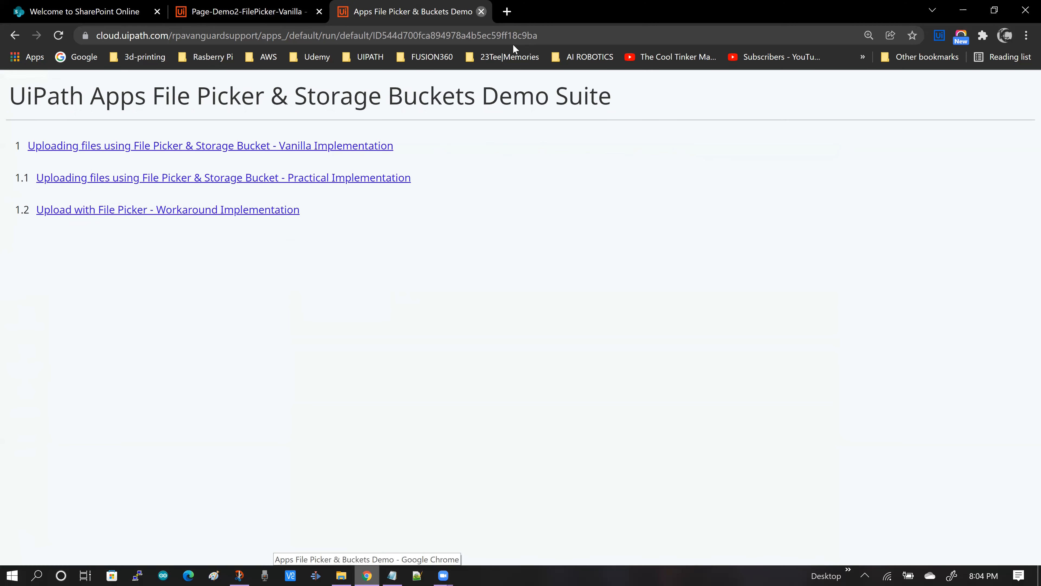
{"action": "key", "text": "ctrl+w"}
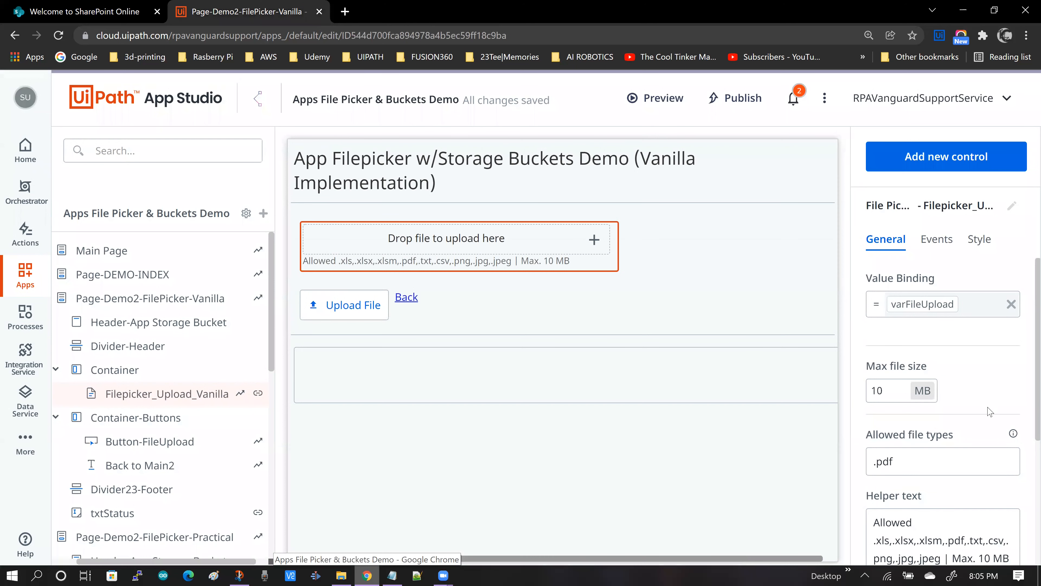
{"action": "scroll", "coordinate": [993, 412], "scroll_direction": "down", "scroll_amount": 1}
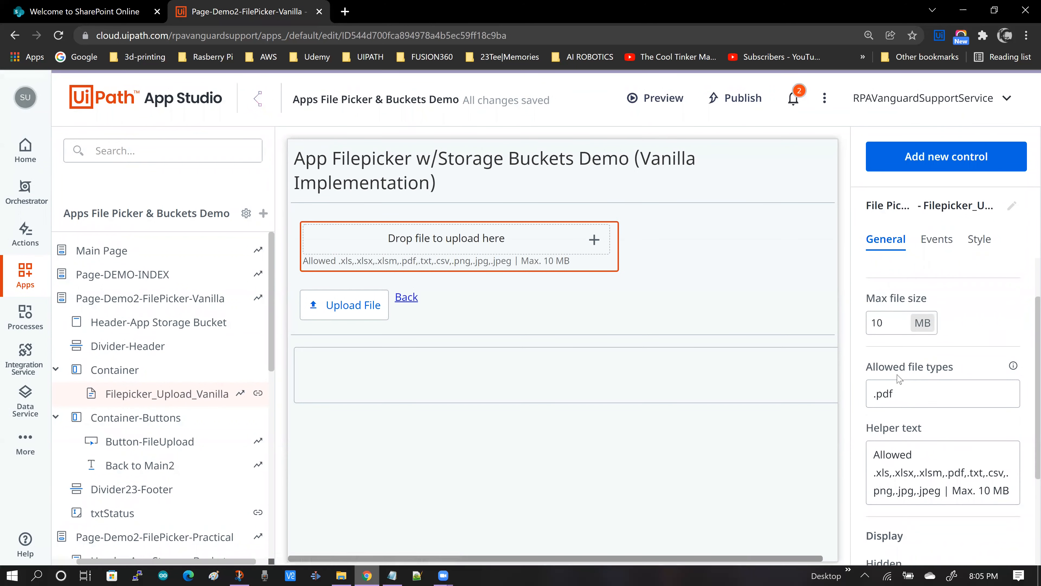
{"action": "left_click", "coordinate": [898, 394]}
{"action": "left_click", "coordinate": [888, 324]}
{"action": "left_click_drag", "start_coordinate": [888, 324], "coordinate": [855, 328]}
{"action": "type", "text": "1"}
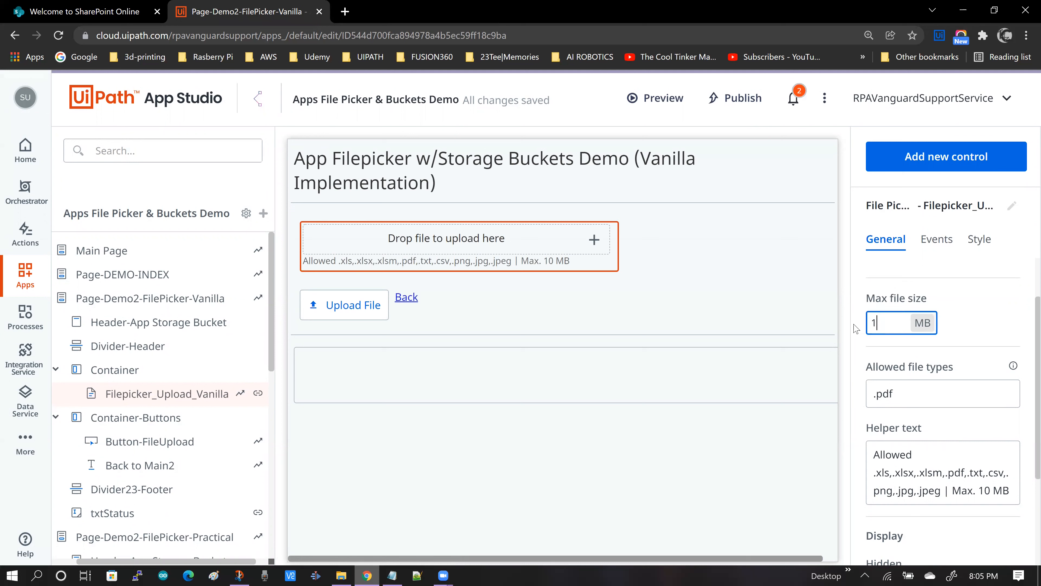
{"action": "left_click", "coordinate": [648, 470]}
Step: Preview the app and try adding the STM32F401xD PDF from the Sample Files folder to the vanilla file picker
{"action": "left_click", "coordinate": [655, 97]}
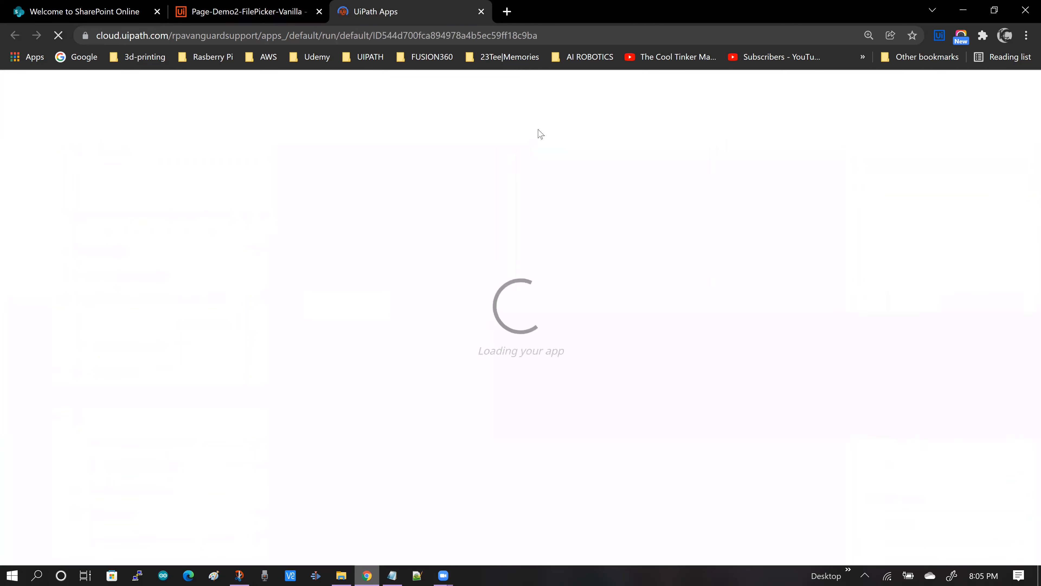
{"action": "left_click", "coordinate": [338, 575]}
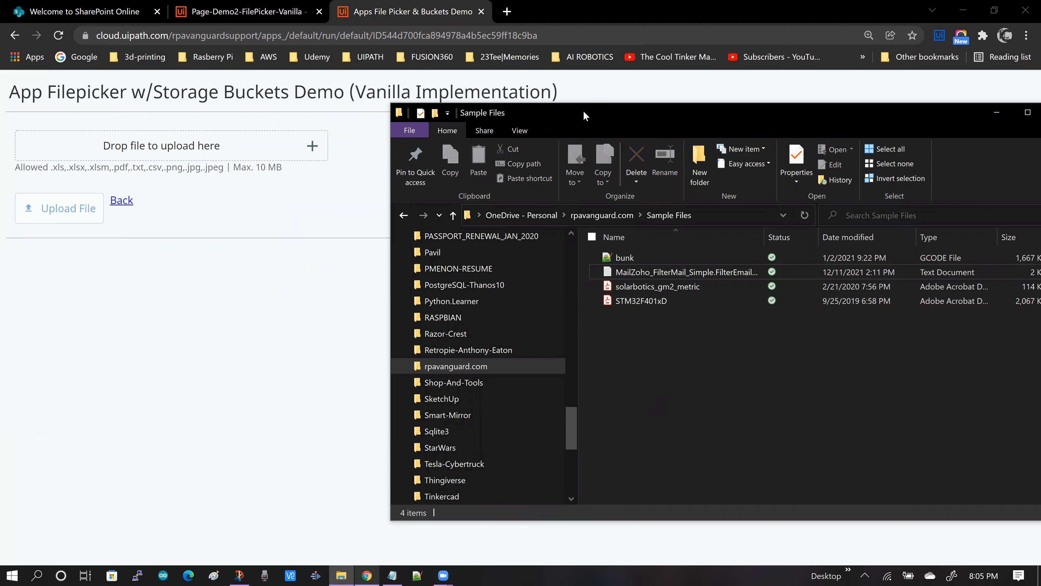
{"action": "left_click_drag", "start_coordinate": [534, 121], "coordinate": [391, 122]}
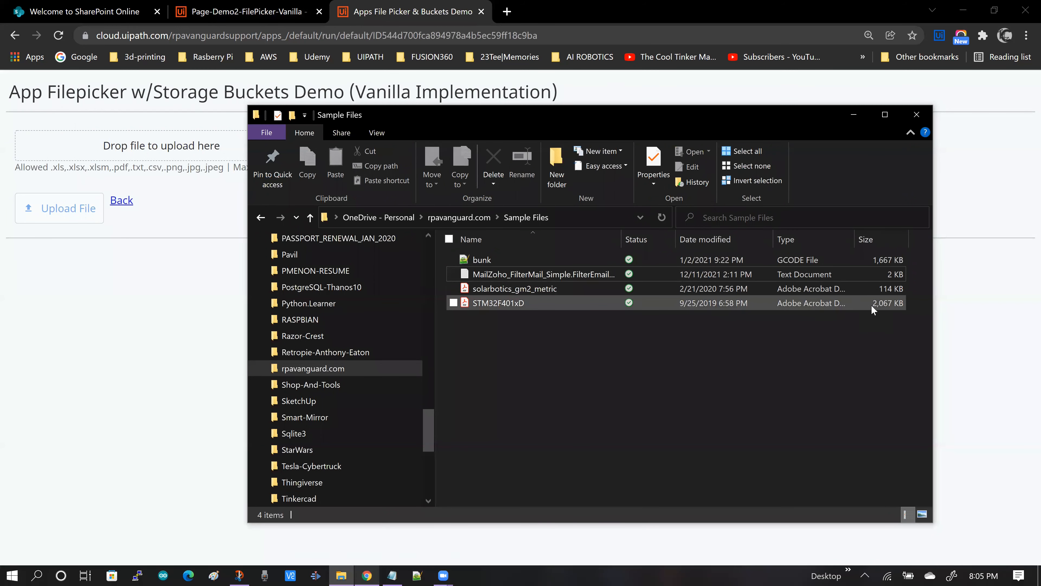
{"action": "left_click_drag", "start_coordinate": [797, 112], "coordinate": [959, 105]}
{"action": "left_click_drag", "start_coordinate": [648, 297], "coordinate": [112, 152]}
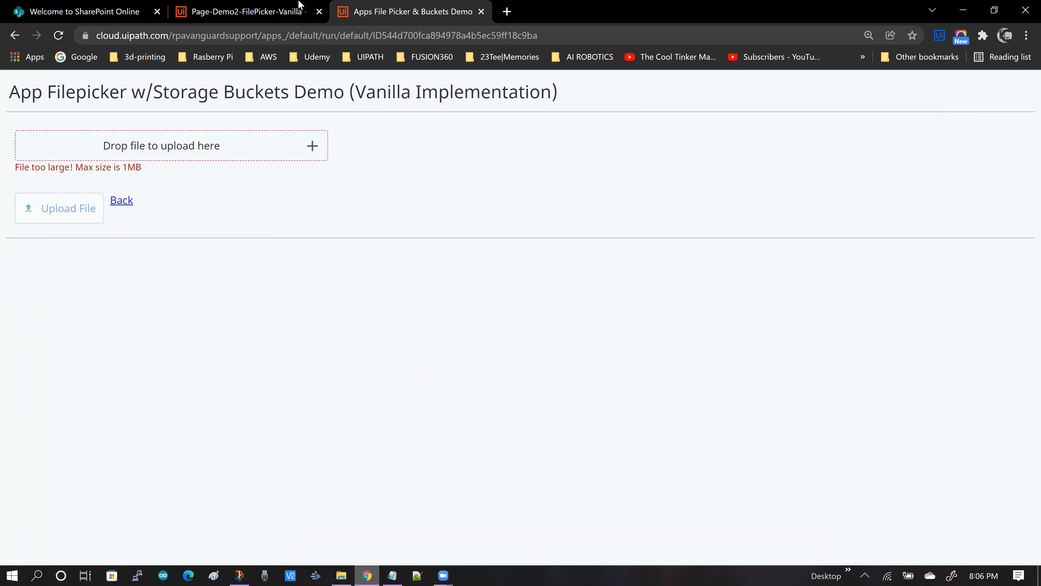
Step: Return to the app editor and review the vanilla file picker's size, file type and helper text settings
{"action": "left_click", "coordinate": [234, 19]}
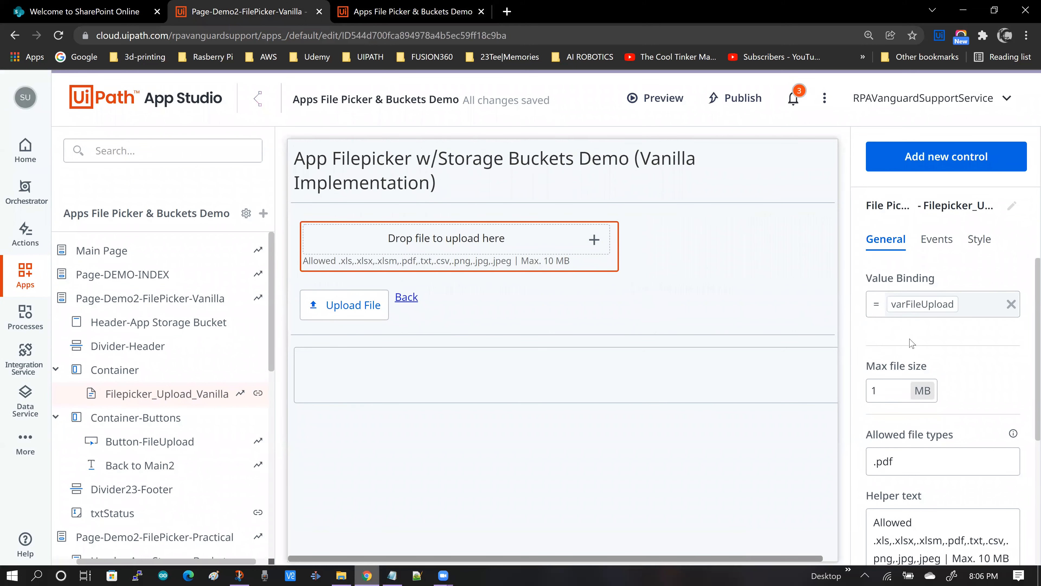
{"action": "scroll", "coordinate": [911, 344], "scroll_direction": "down", "scroll_amount": 2}
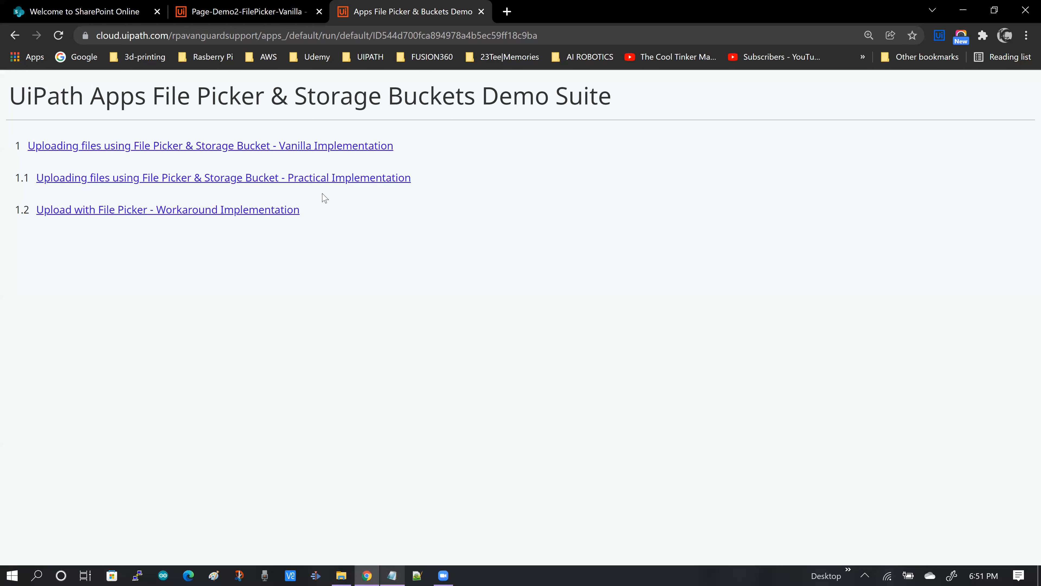
{"action": "left_click_drag", "start_coordinate": [394, 147], "coordinate": [279, 147]}
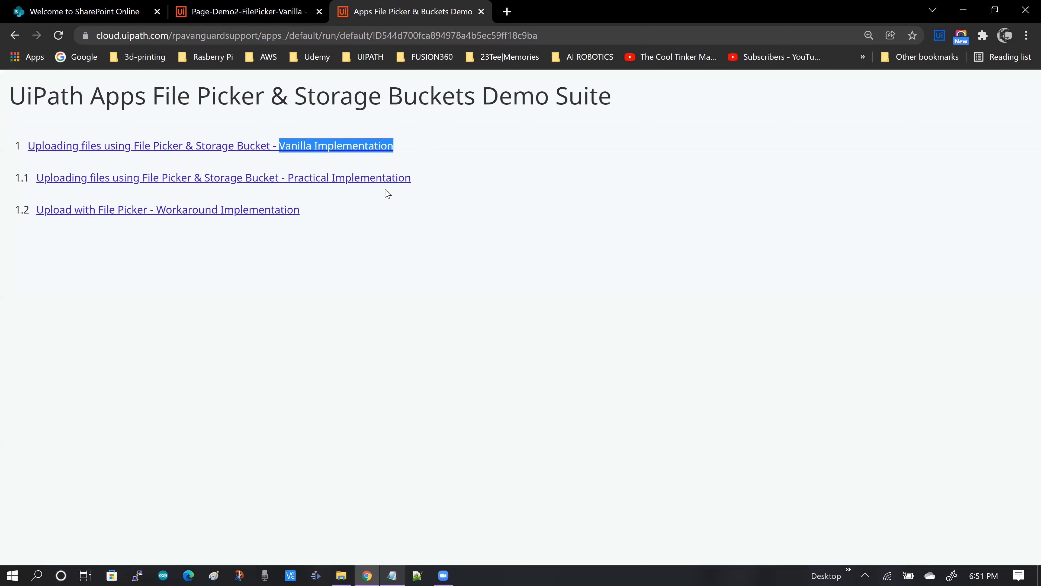
{"action": "left_click", "coordinate": [435, 192]}
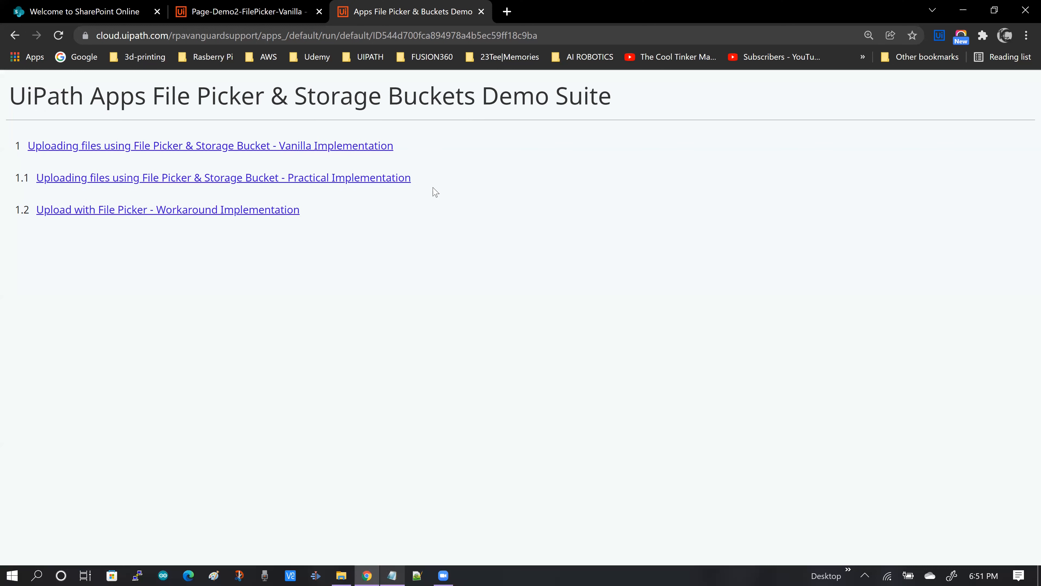